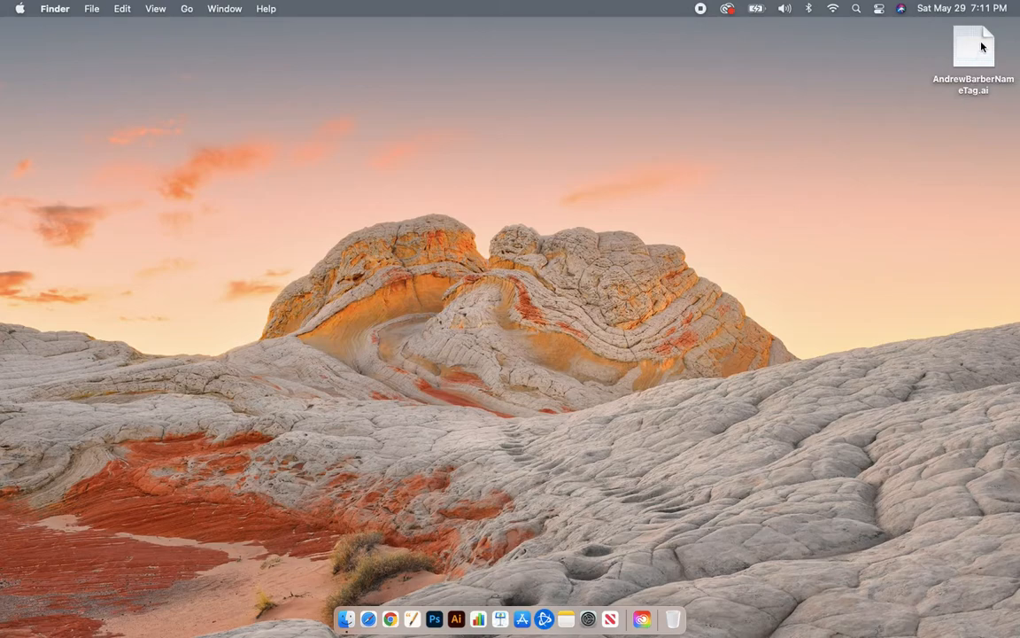
- Open the name tag Illustrator file on the desktop in Adobe Illustrator
double_click(977, 54)
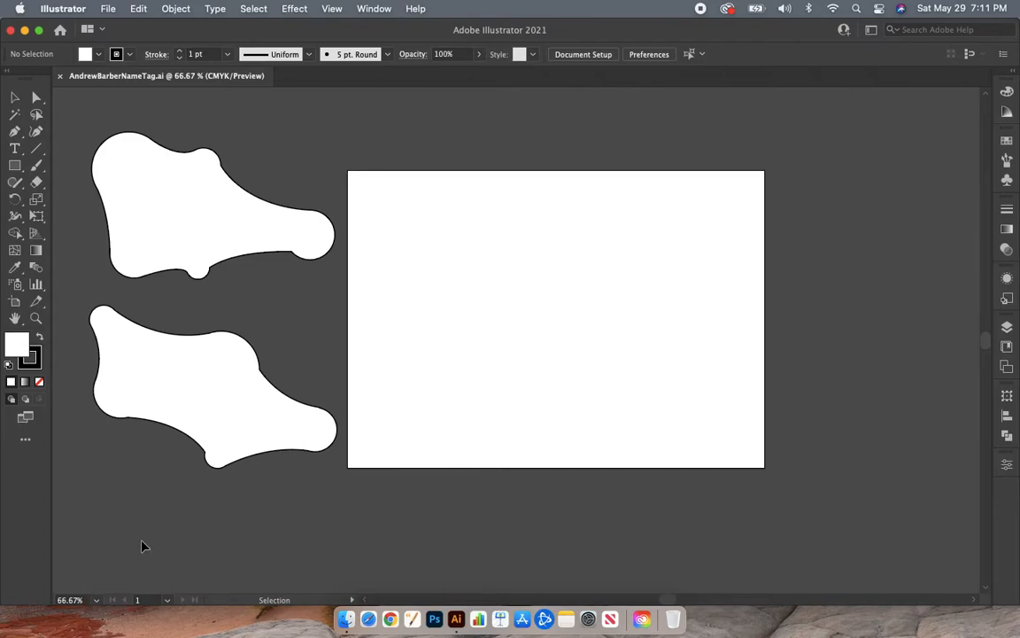
key(super+1)
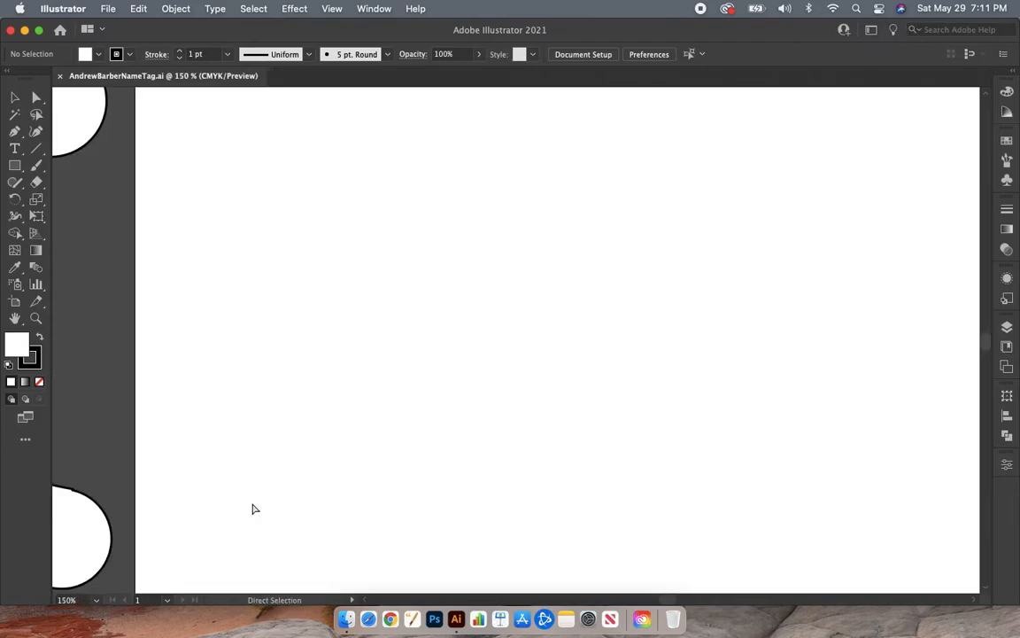
scroll(253, 508, right, 10)
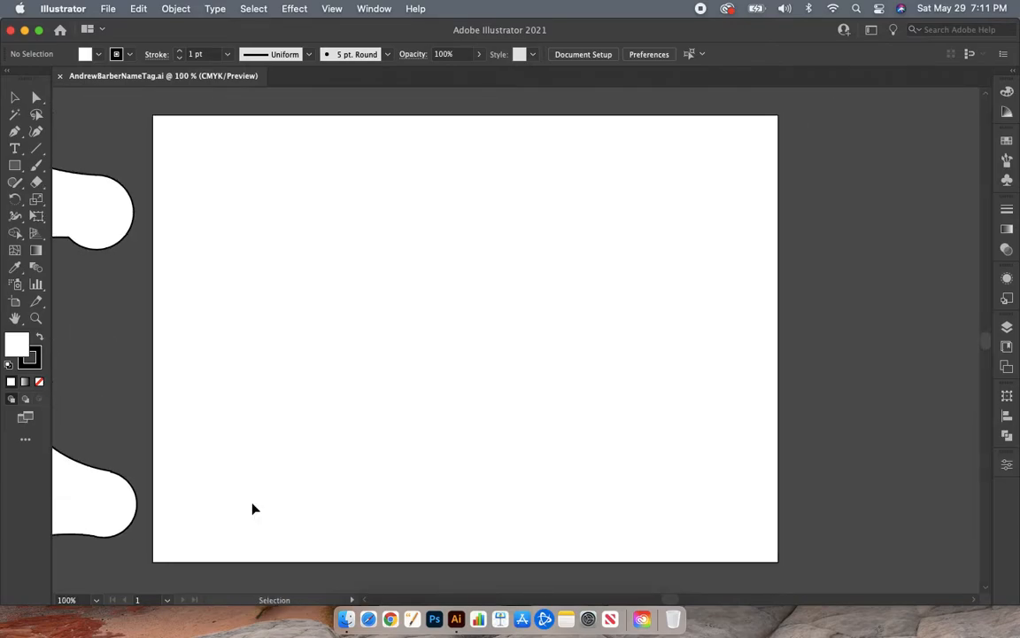
scroll(252, 508, right, 1)
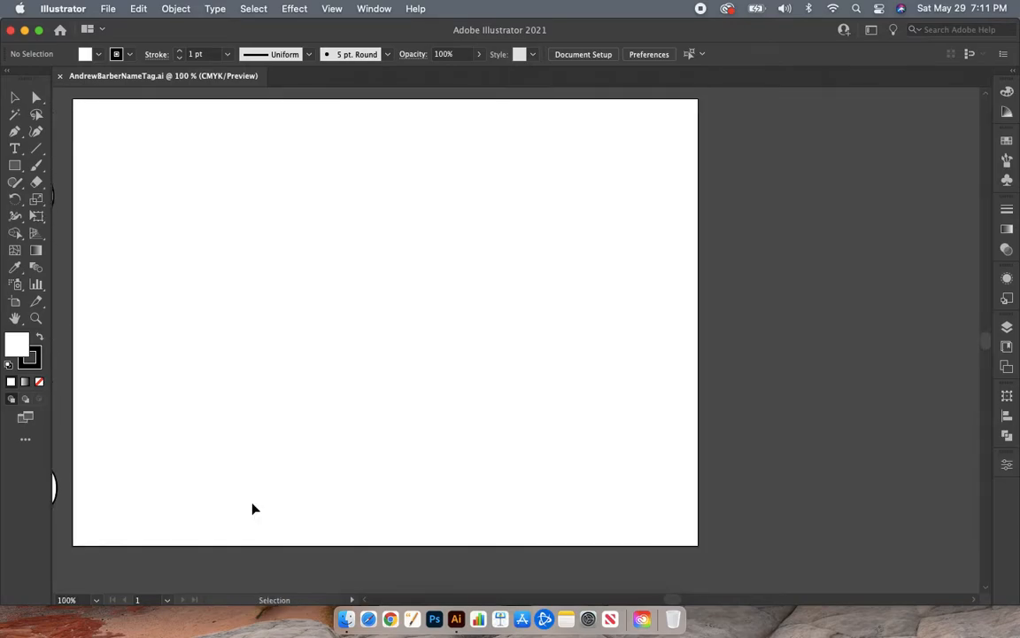
key(super)
key(super)
key(super+minus)
key(super+minus)
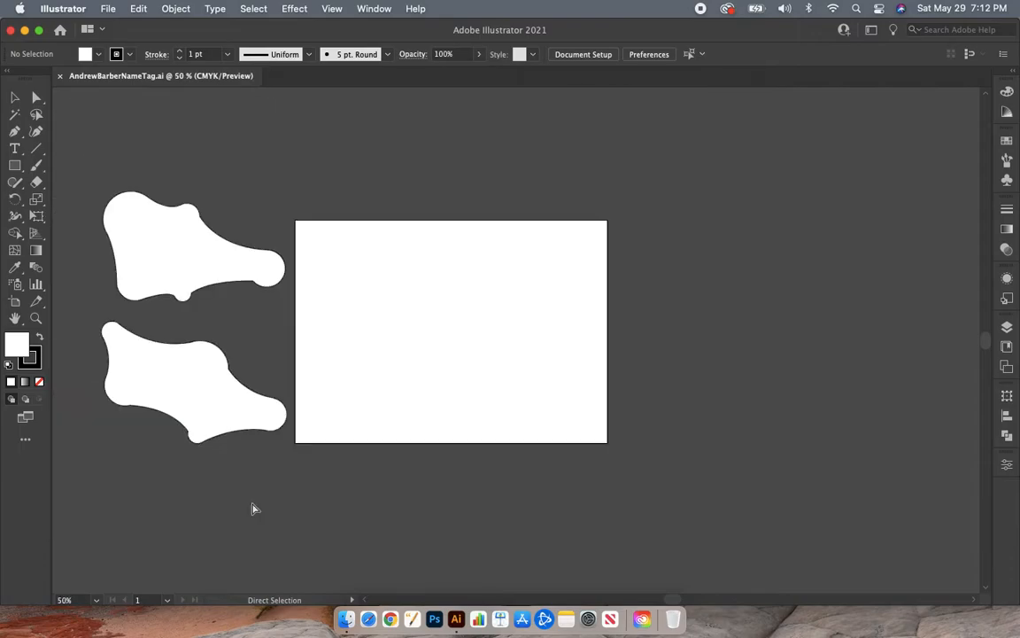
scroll(251, 508, left, 10)
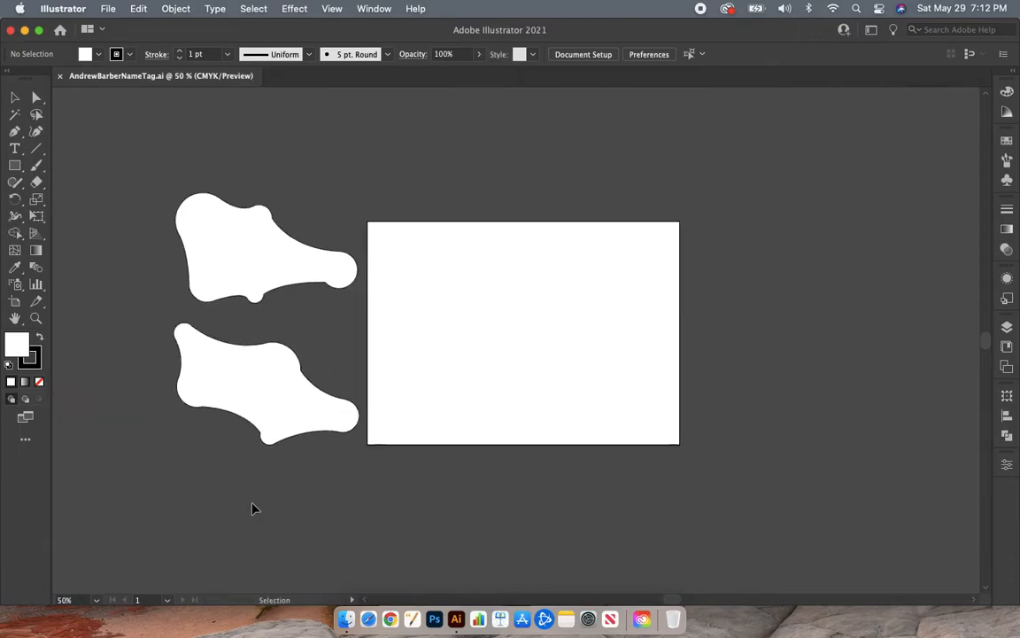
scroll(252, 508, right, 7)
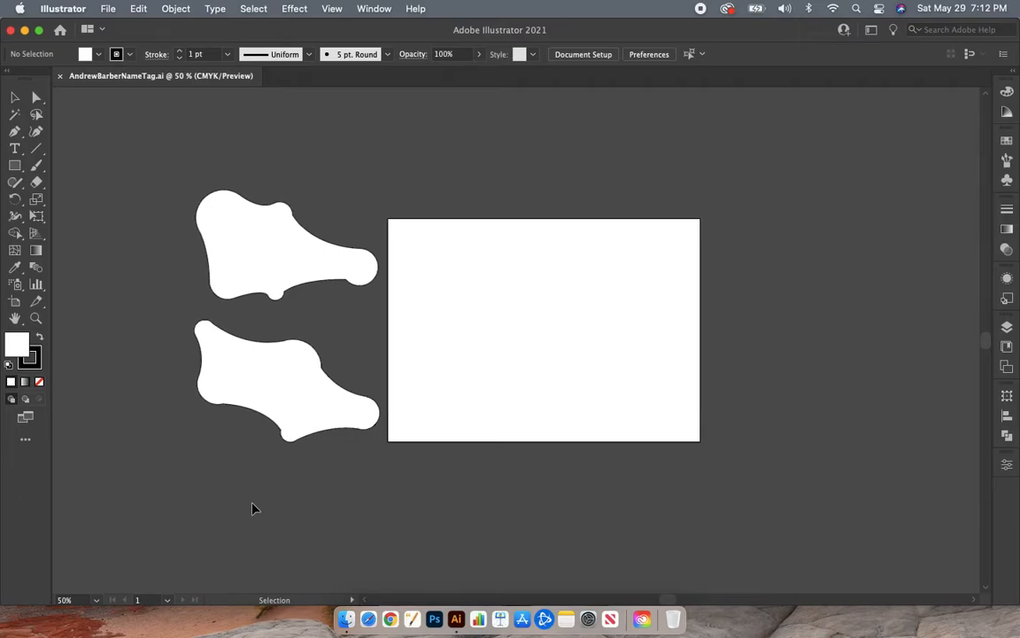
scroll(252, 507, up, 5)
scroll(251, 507, left, 3)
scroll(251, 508, right, 4)
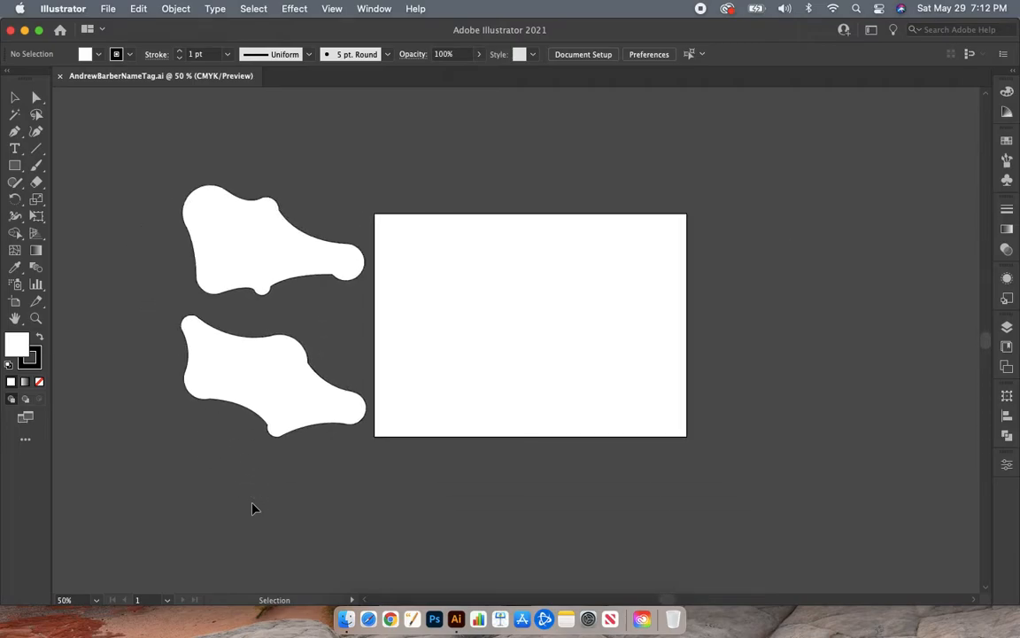
scroll(251, 507, up, 3)
scroll(251, 508, left, 6)
scroll(251, 507, up, 2)
scroll(251, 508, right, 6)
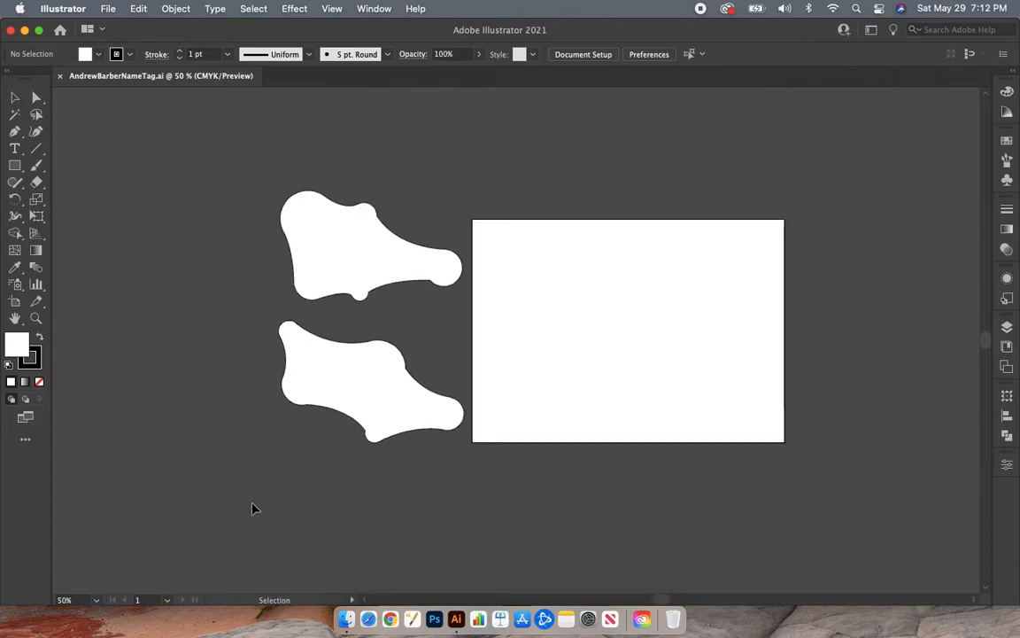
scroll(252, 508, left, 3)
scroll(252, 507, left, 3)
scroll(251, 507, up, 3)
scroll(251, 507, right, 6)
scroll(252, 508, down, 3)
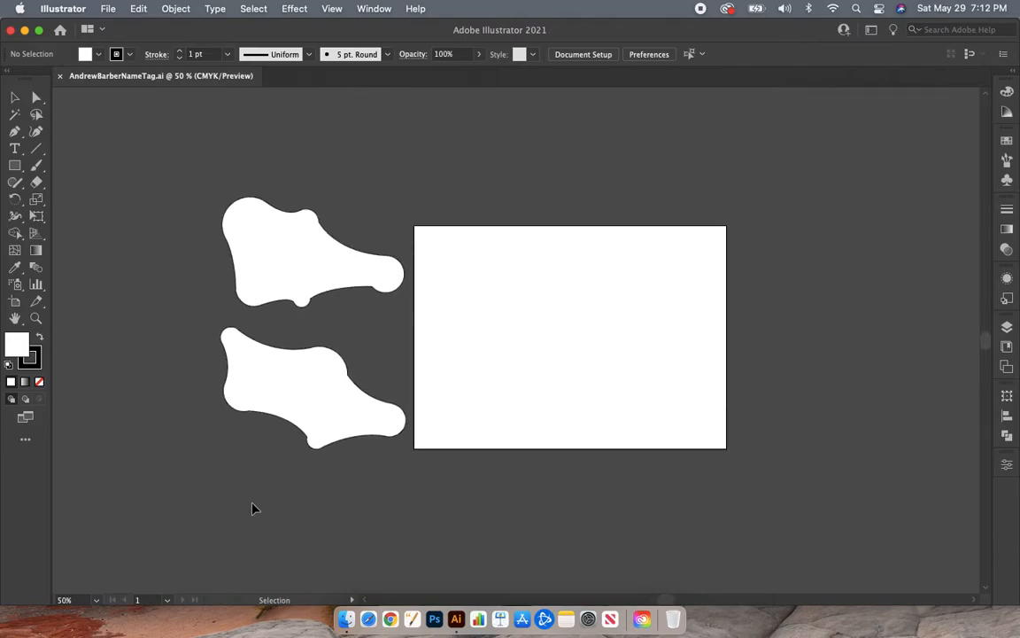
scroll(252, 507, right, 1)
scroll(252, 508, right, 1)
scroll(252, 507, up, 1)
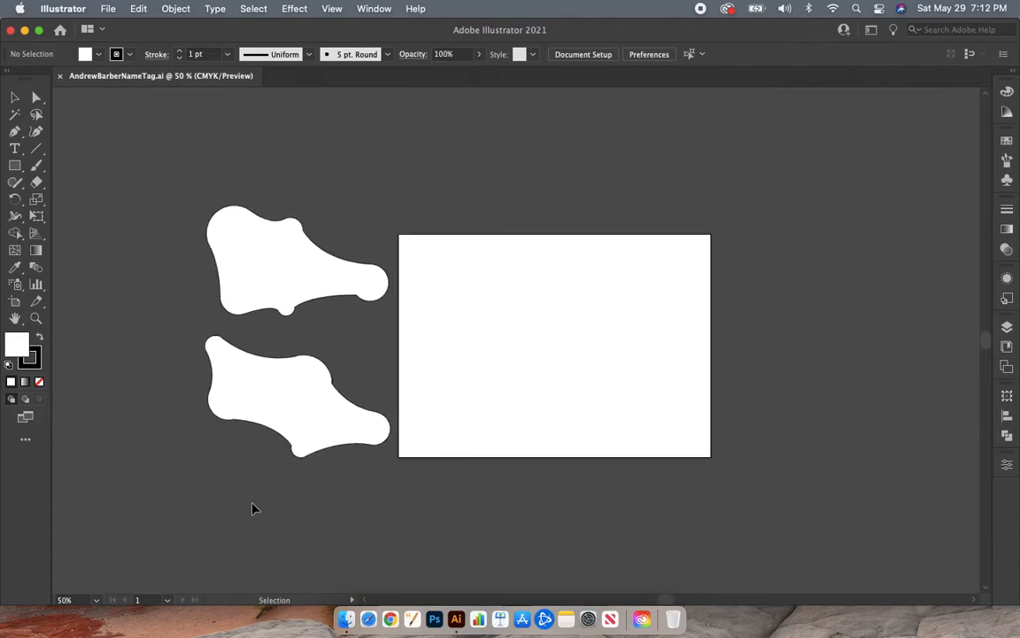
scroll(251, 508, right, 1)
scroll(251, 508, down, 1)
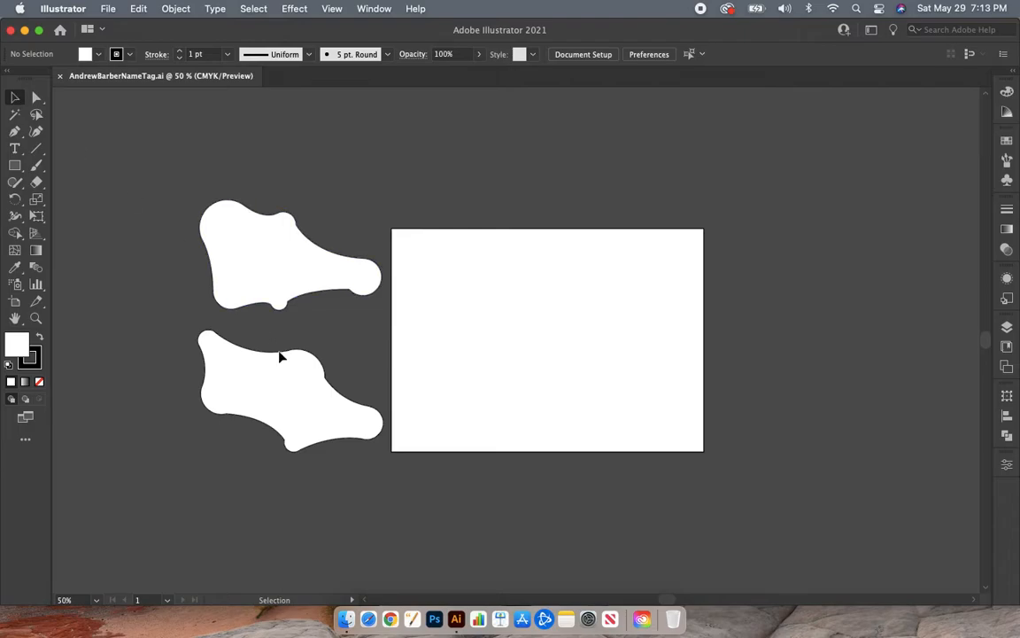
- Move the lower blob shape to the centre of the artboard and enlarge it proportionally to fill most of the artboard
drag(298, 398, 554, 349)
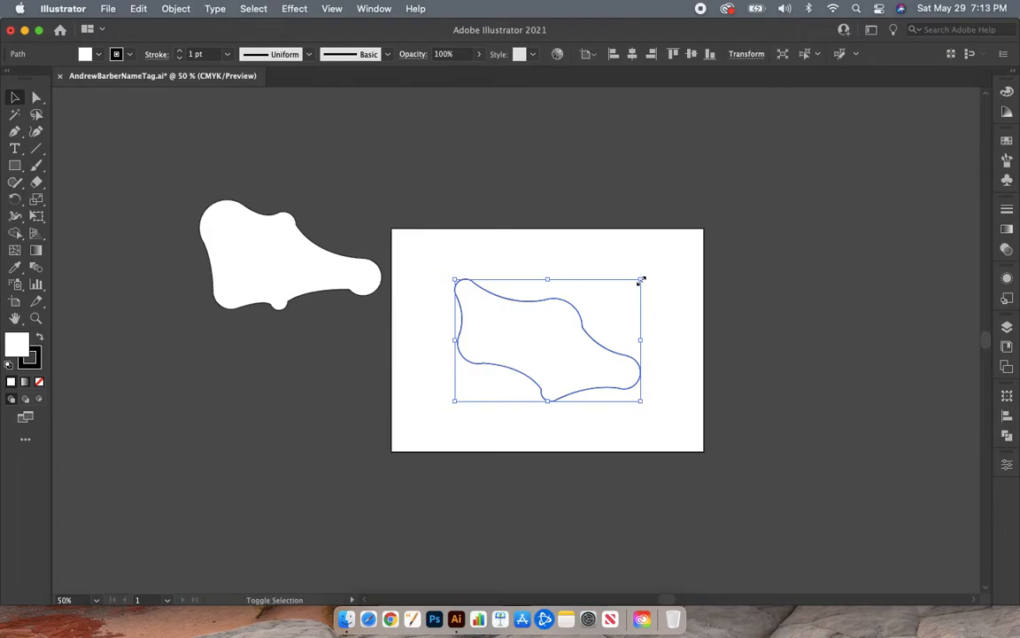
drag(641, 281, 698, 242)
drag(614, 348, 587, 371)
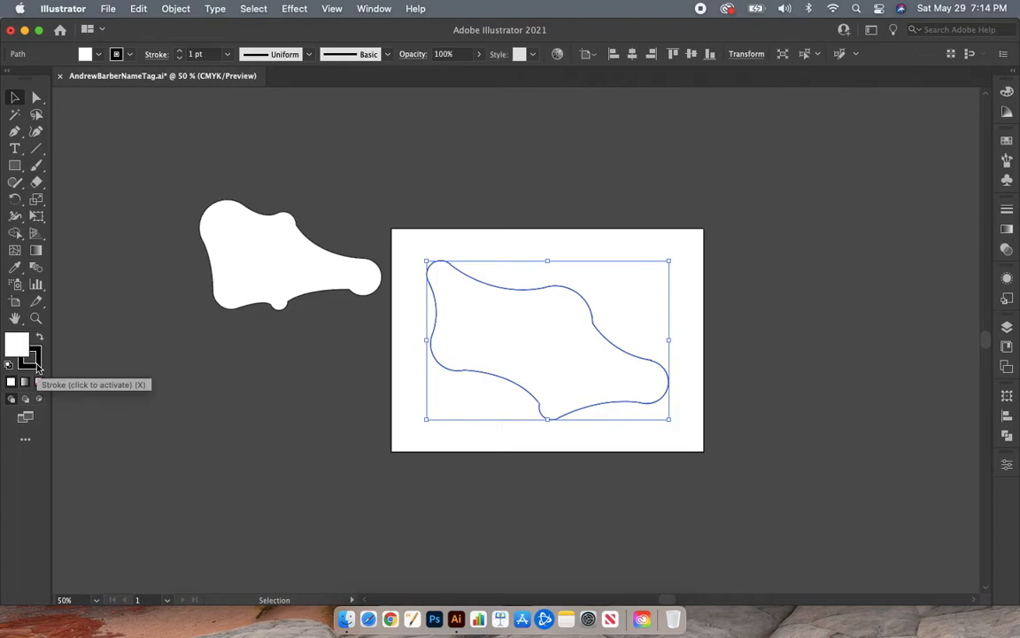
click(224, 383)
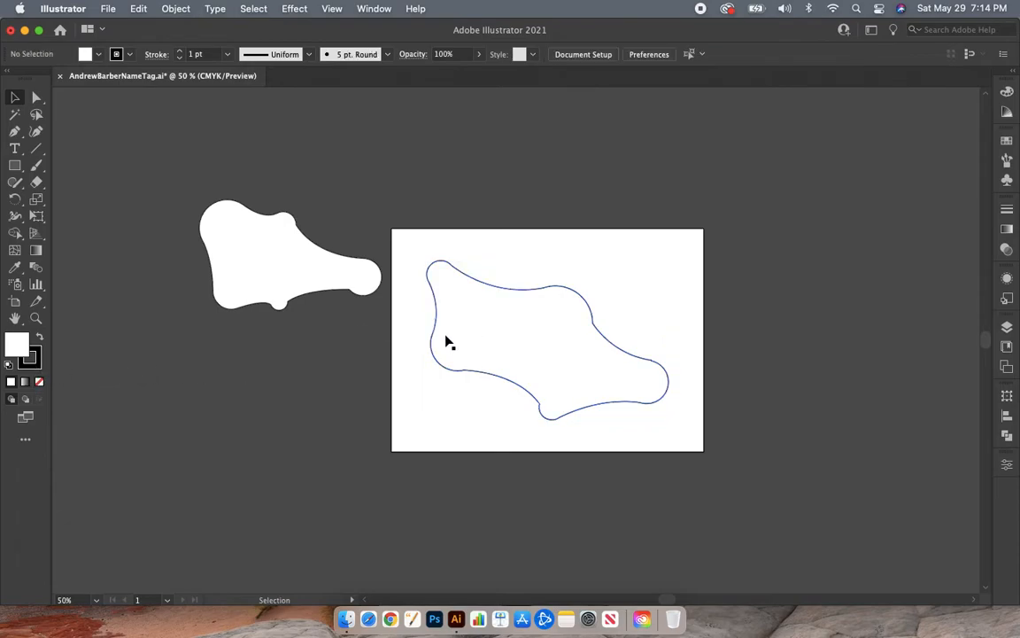
- Remove the stroke from the blob shape on the artboard by setting it to None
click(39, 366)
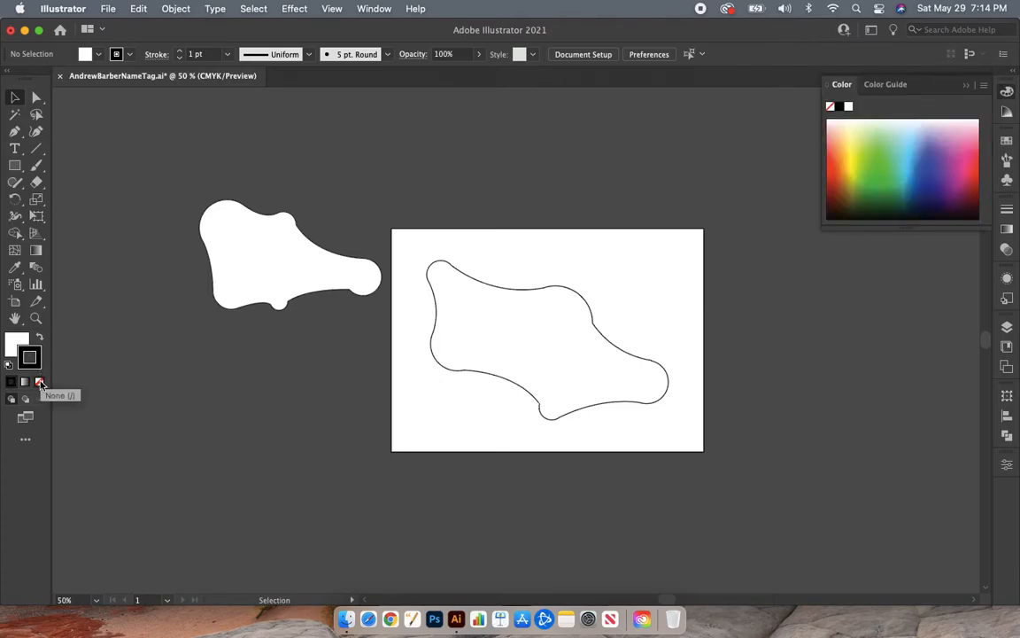
click(15, 341)
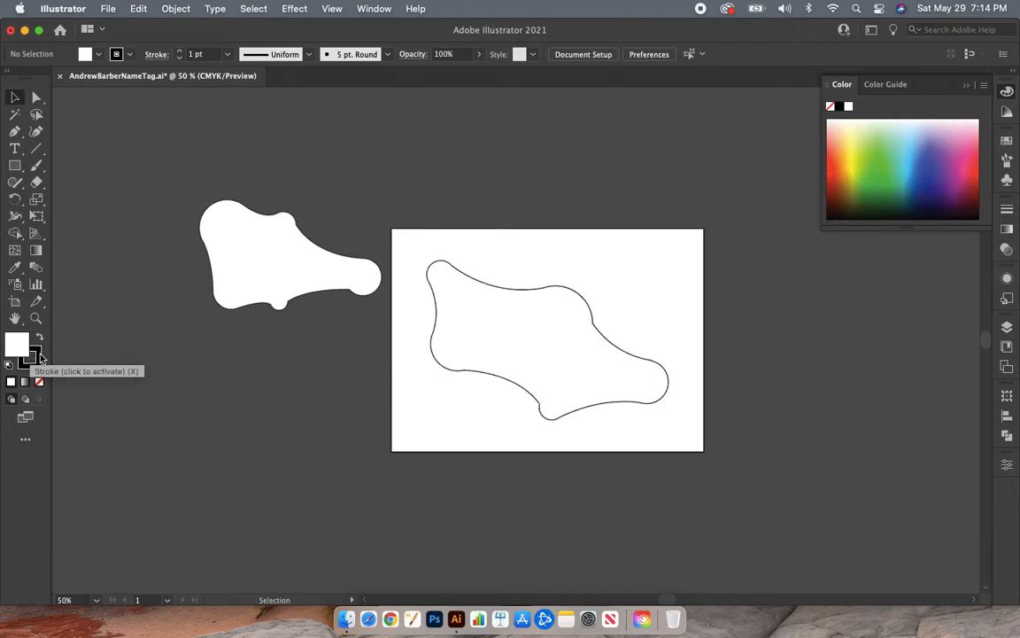
click(33, 356)
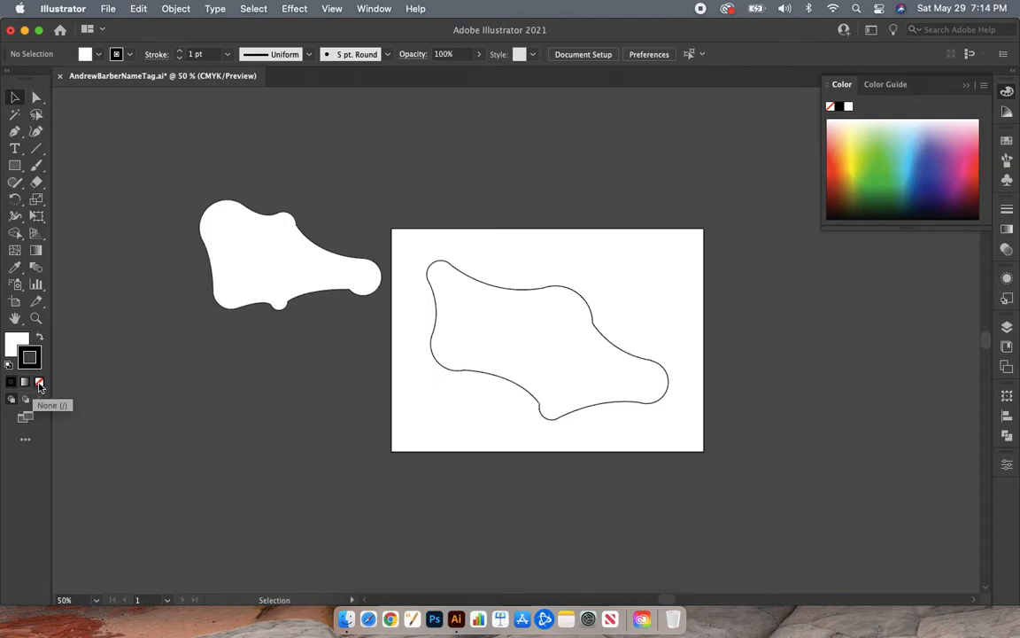
click(39, 384)
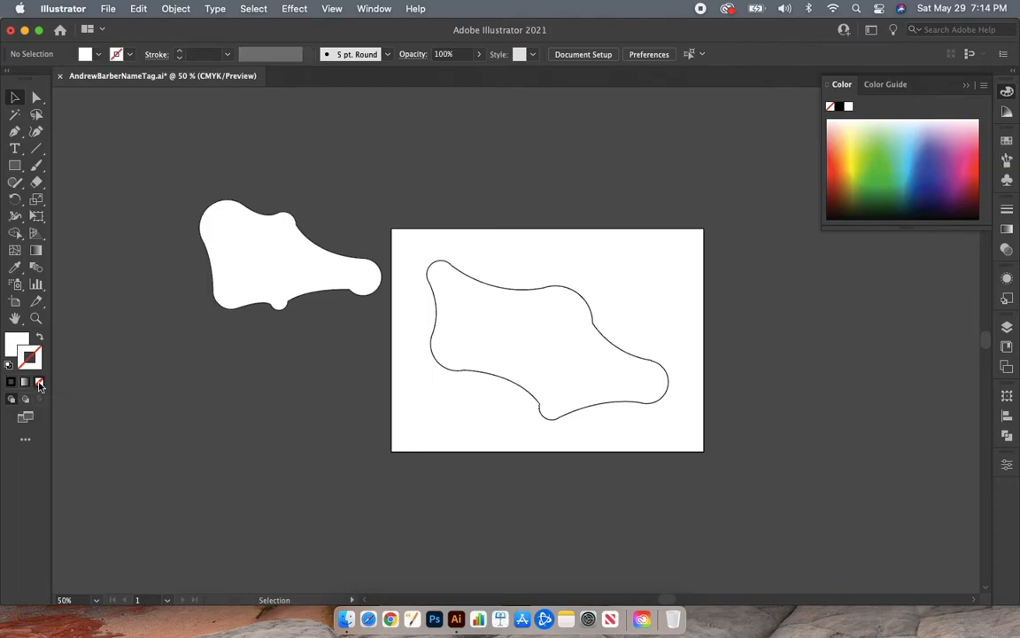
click(467, 332)
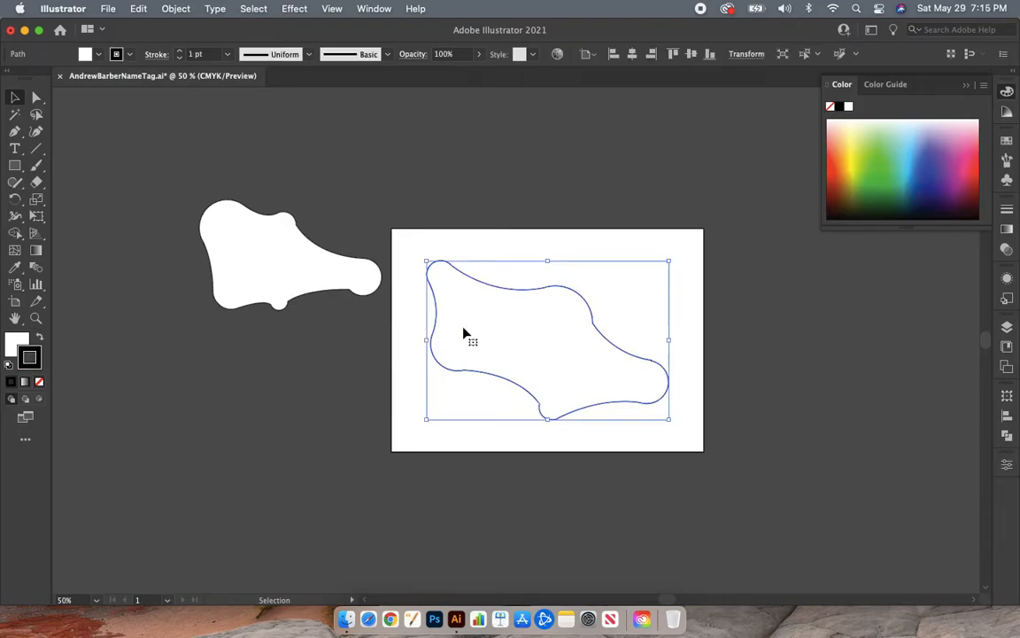
click(39, 382)
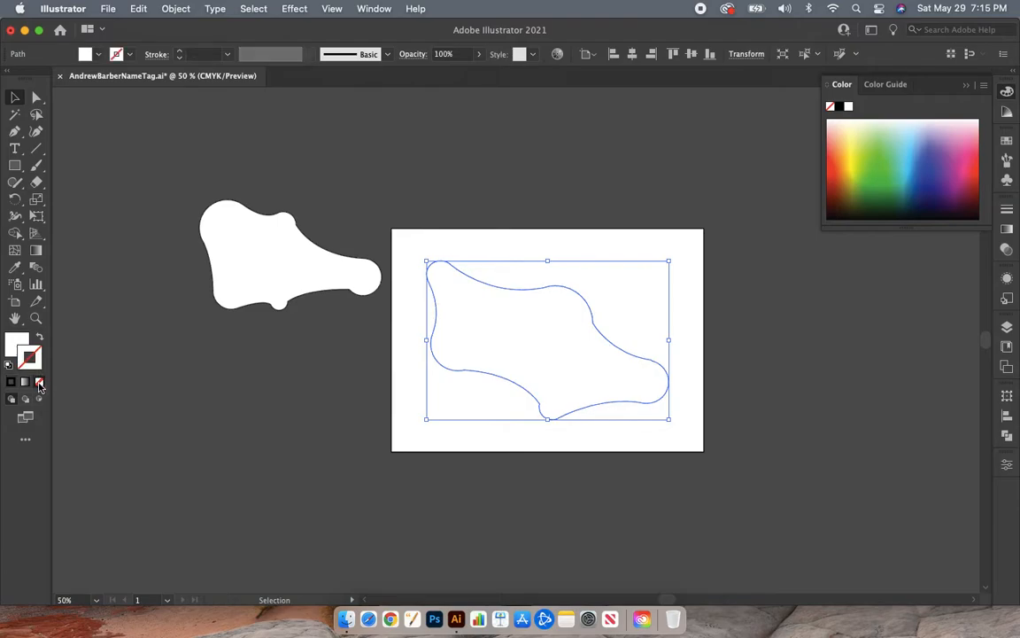
click(348, 477)
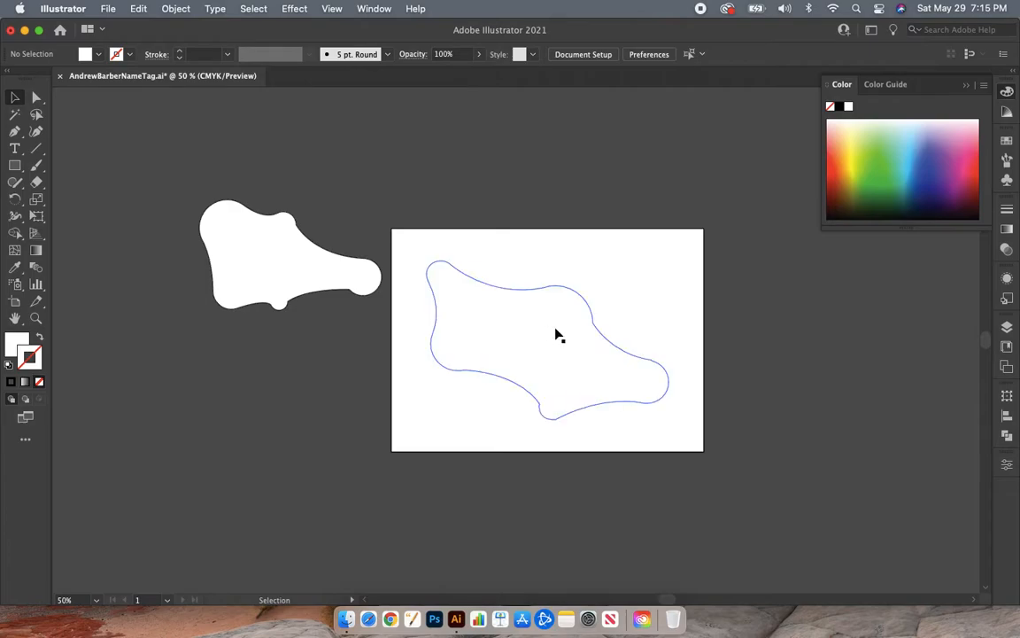
- Fill the blob shape on the artboard with the default white-to-black linear gradient
click(559, 339)
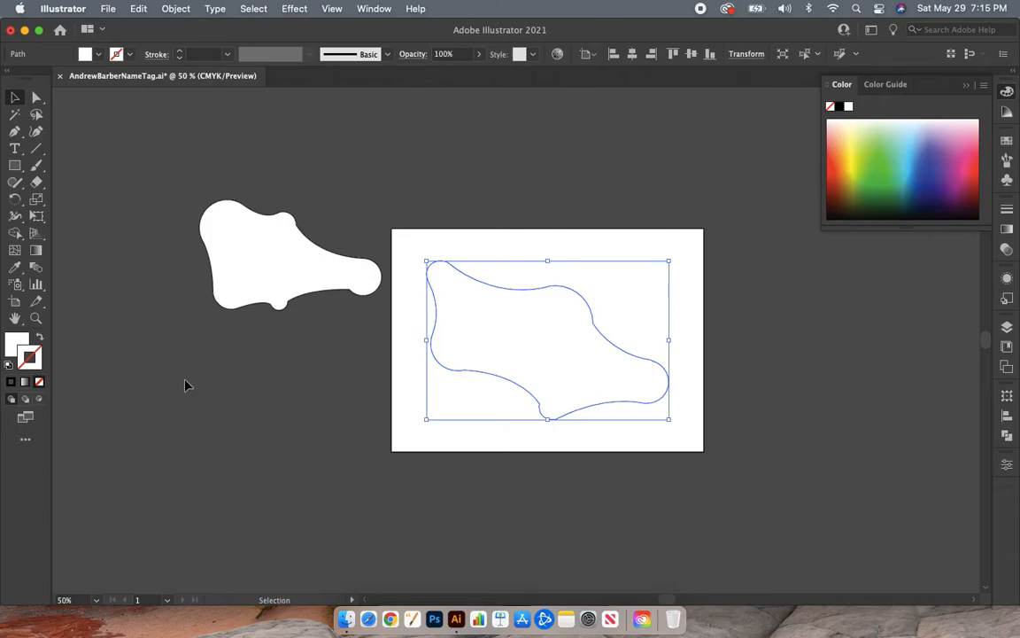
click(16, 342)
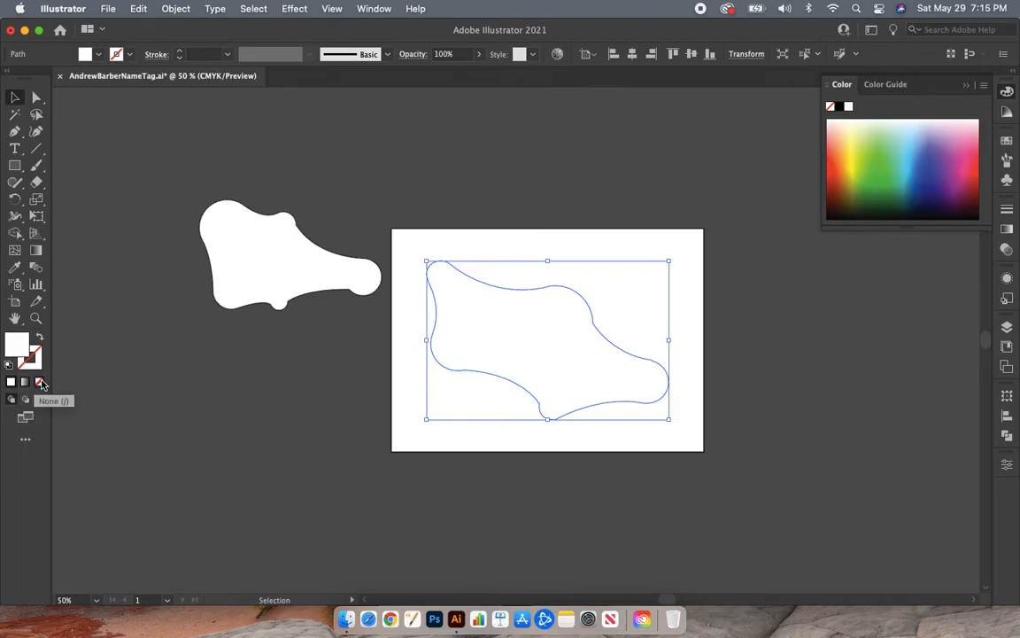
click(25, 382)
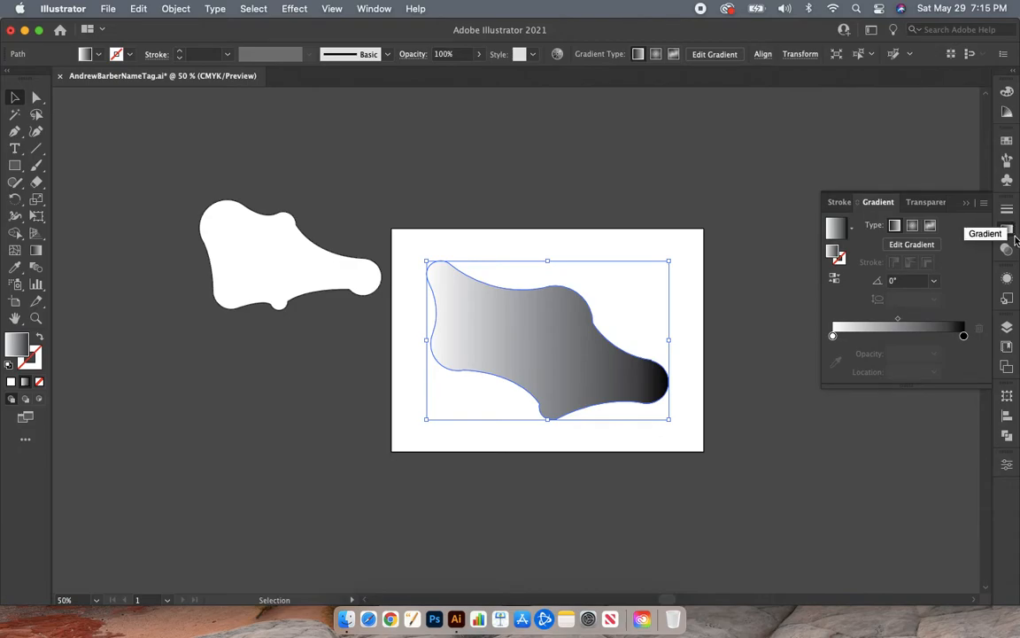
click(379, 10)
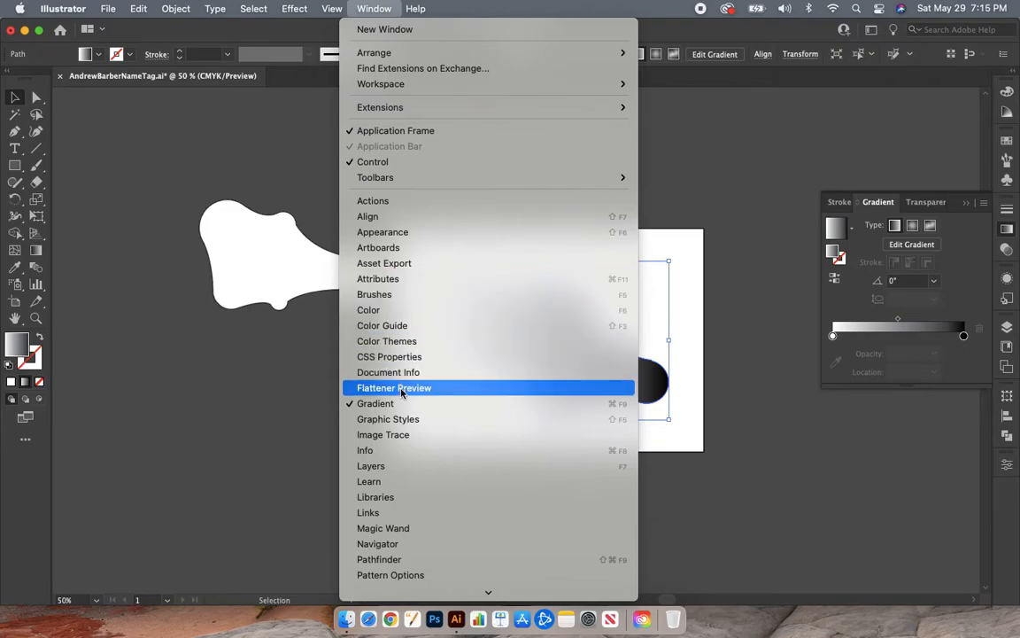
click(1009, 230)
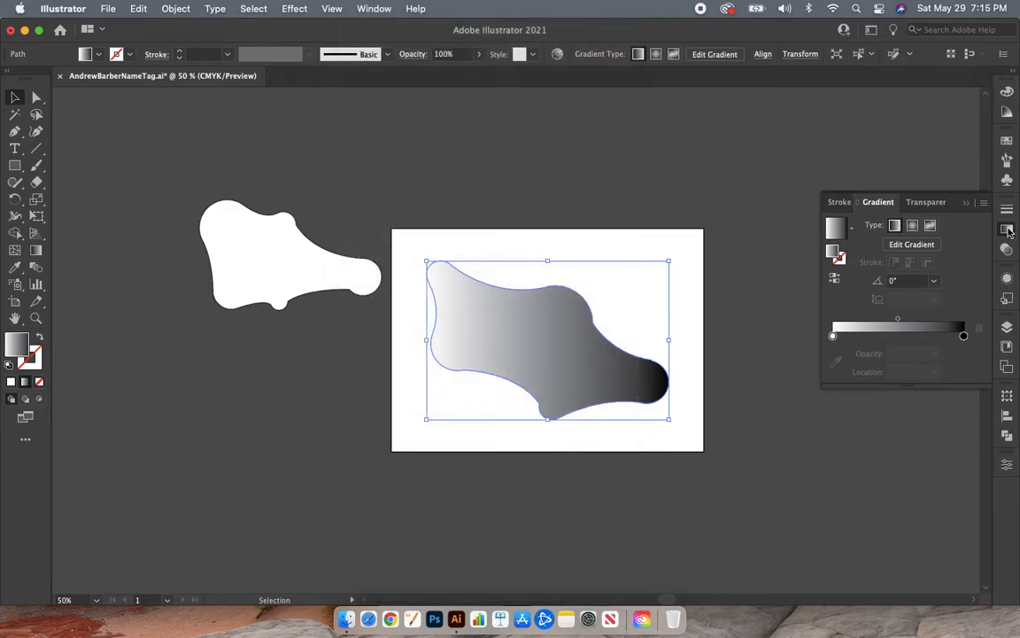
- Set the gradient's white starting stop to the green swatch C=75 M=0 Y=75 K=0
double_click(834, 335)
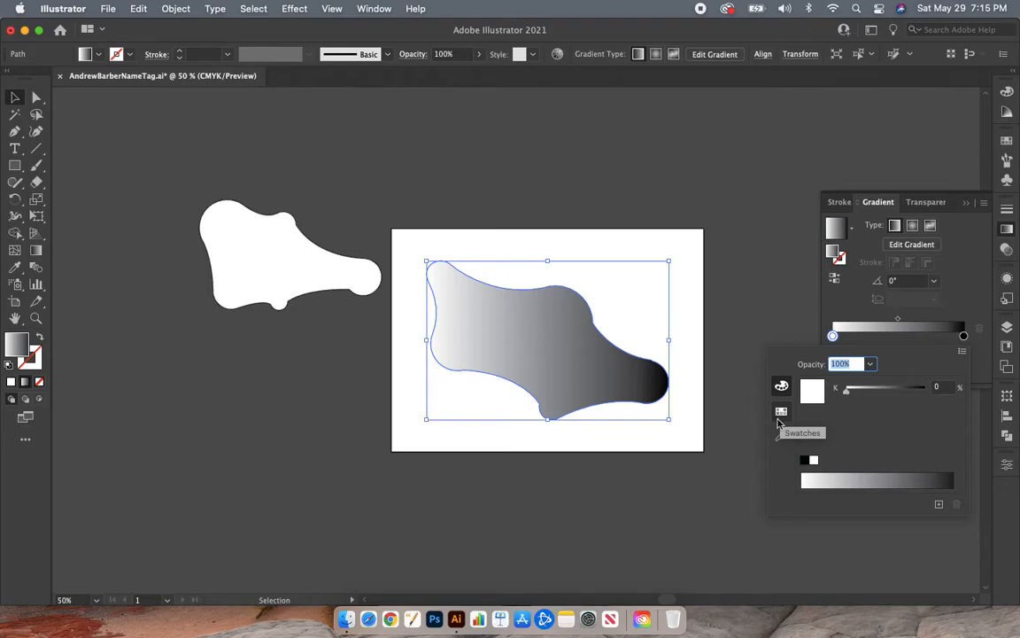
click(782, 415)
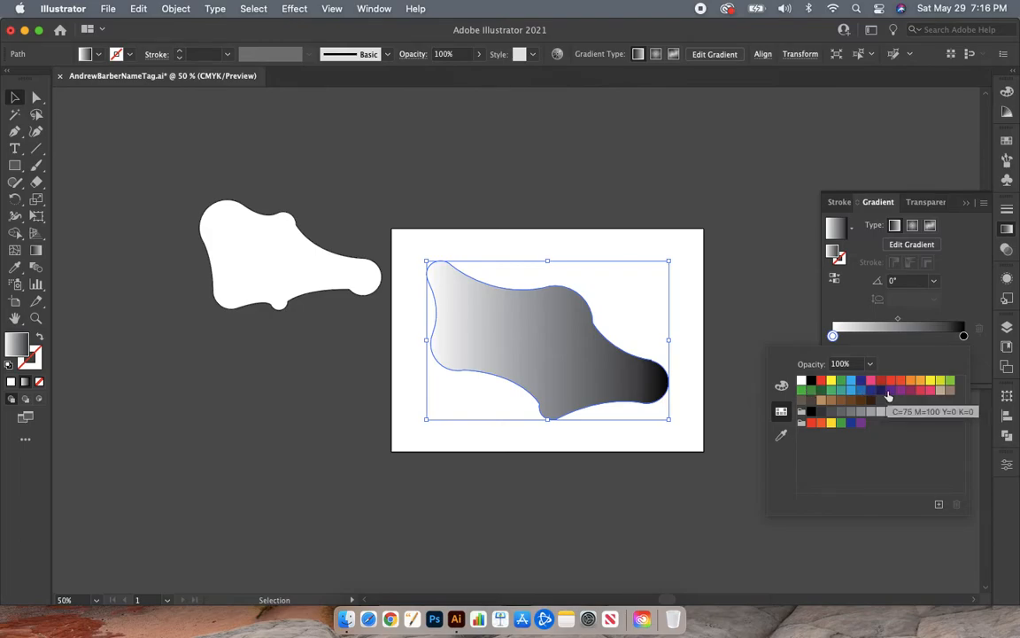
click(833, 395)
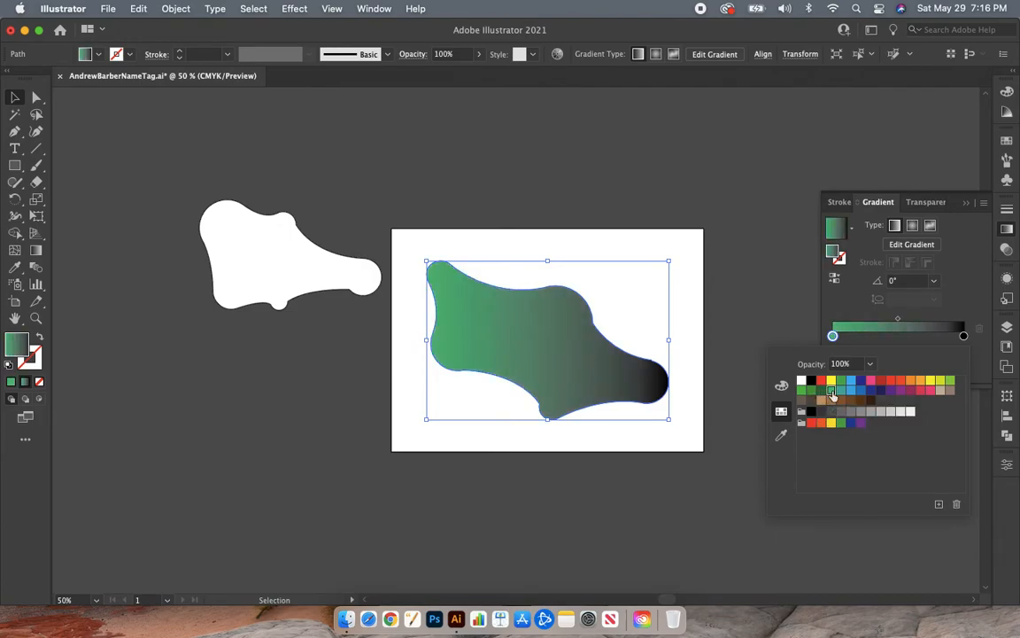
- Set the gradient's black end stop to the dark green swatch C=90 M=30 Y=95 K=30
double_click(964, 335)
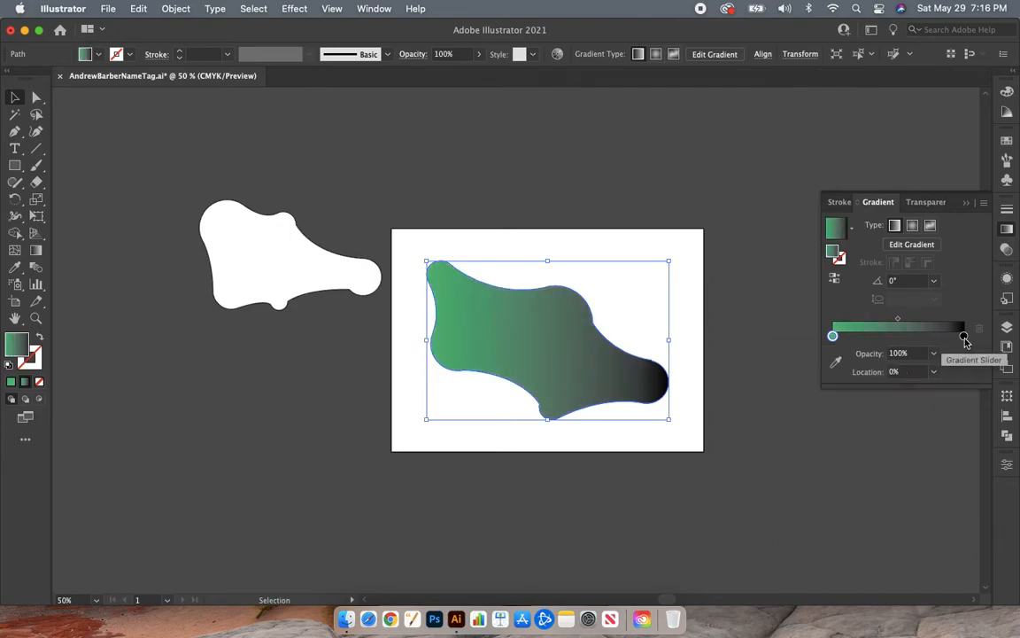
click(821, 390)
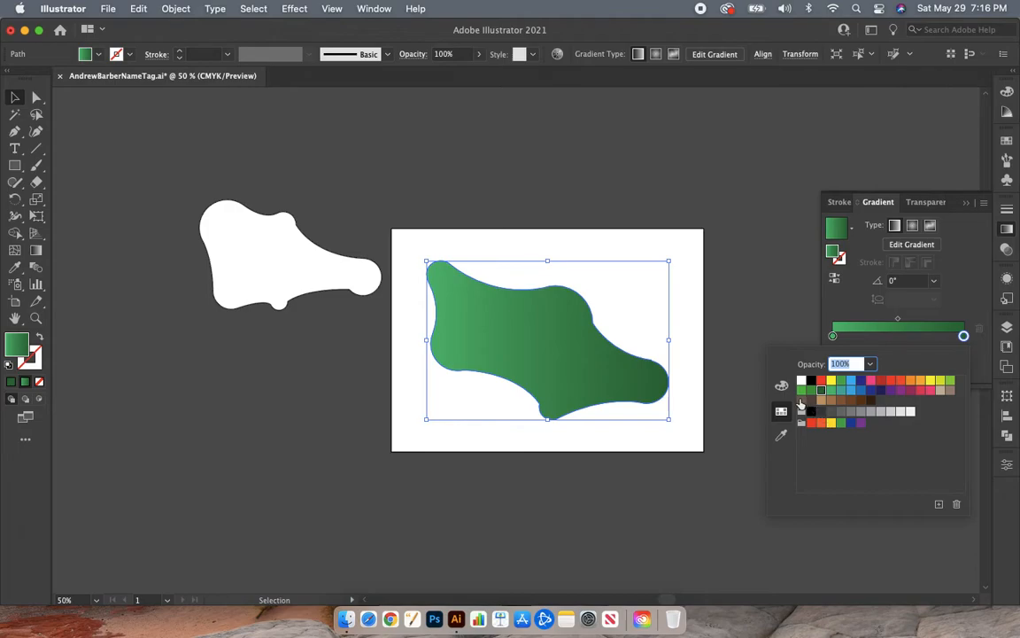
click(807, 403)
click(821, 390)
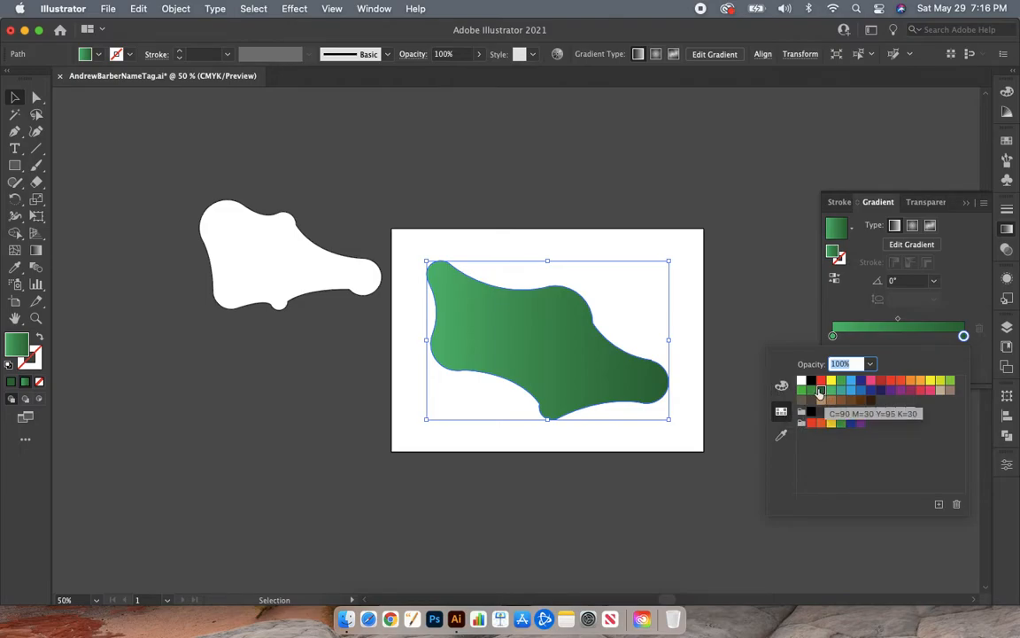
- Pick a very dark green from the CMYK spectrum for the gradient's end stop, C 78.04, M 53.33, Y 83.53, K 71.76
click(781, 385)
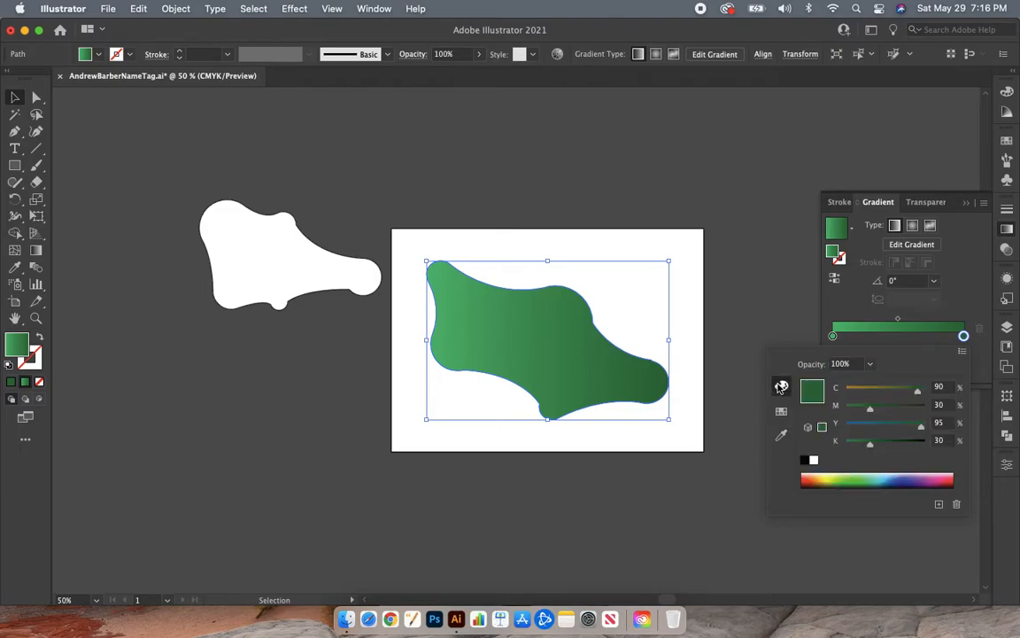
click(856, 479)
click(857, 480)
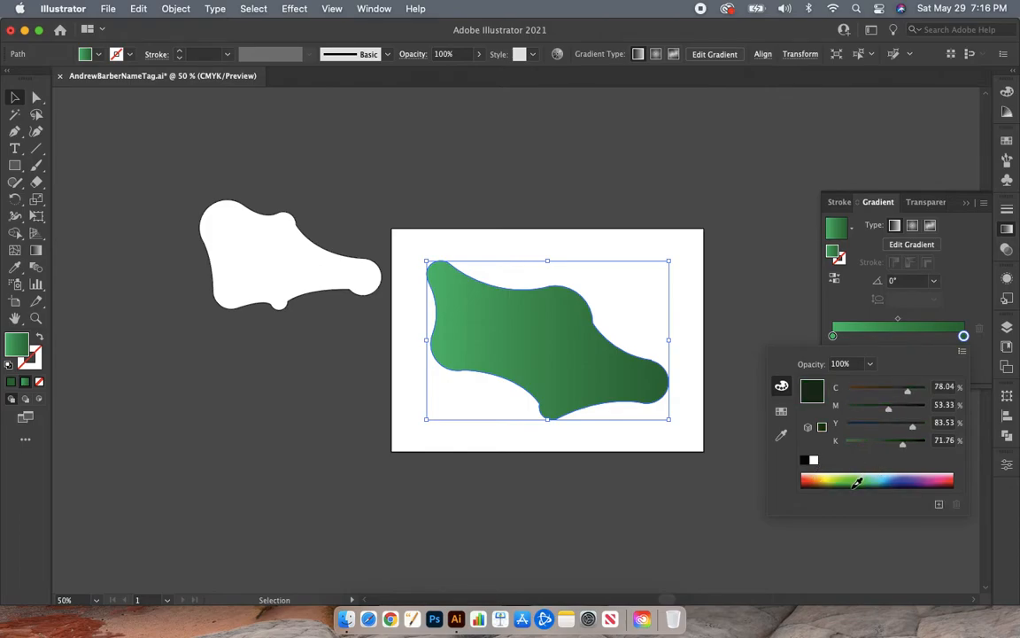
- Pick a dark green from the CMYK spectrum for the gradient's end stop, C 82.35, M 46.67, Y 98.04, K 56.47, and deselect the blob
click(858, 481)
click(858, 481)
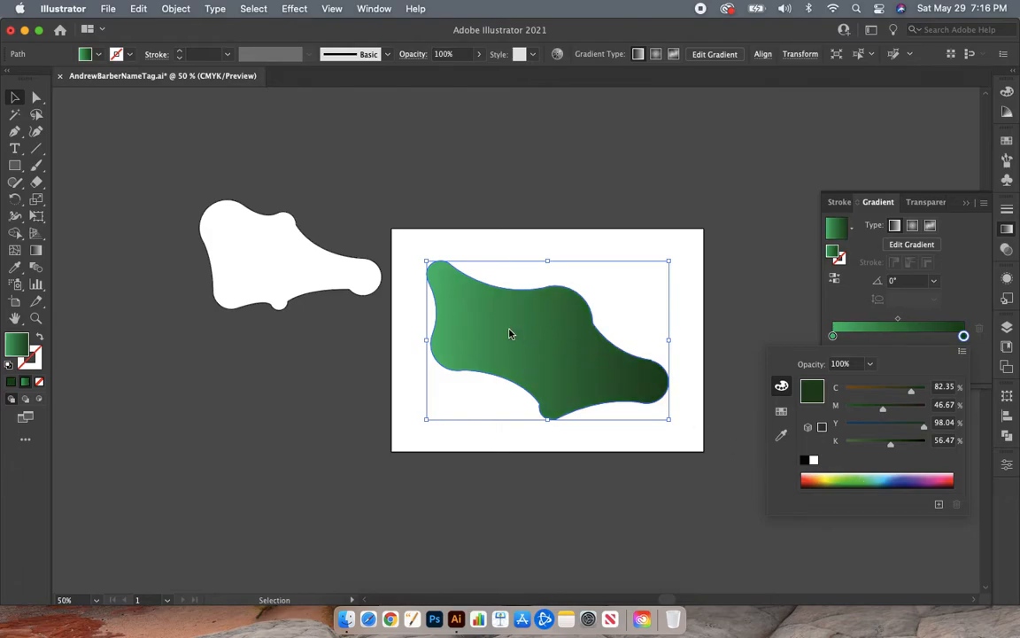
click(771, 159)
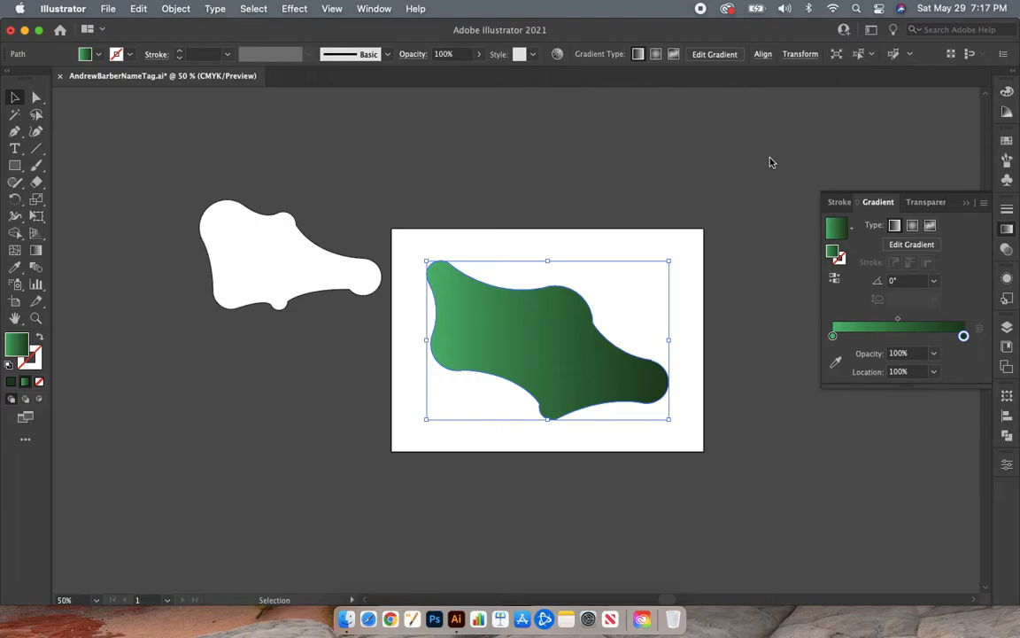
click(1007, 231)
click(822, 317)
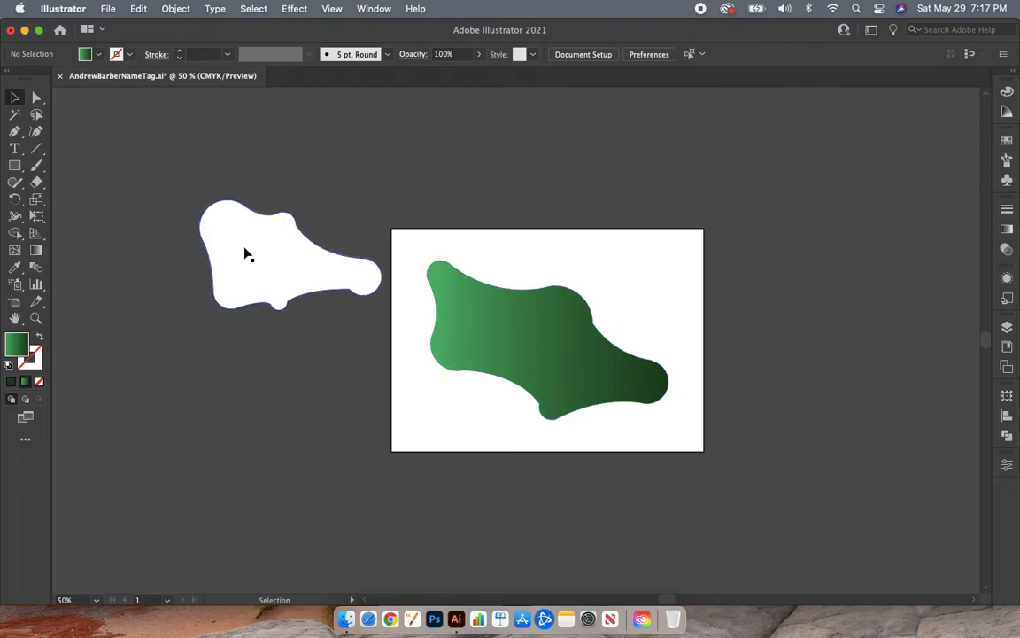
- Move the white blob onto the artboard over the green blob and bring it forward in the stacking order
drag(245, 259, 511, 318)
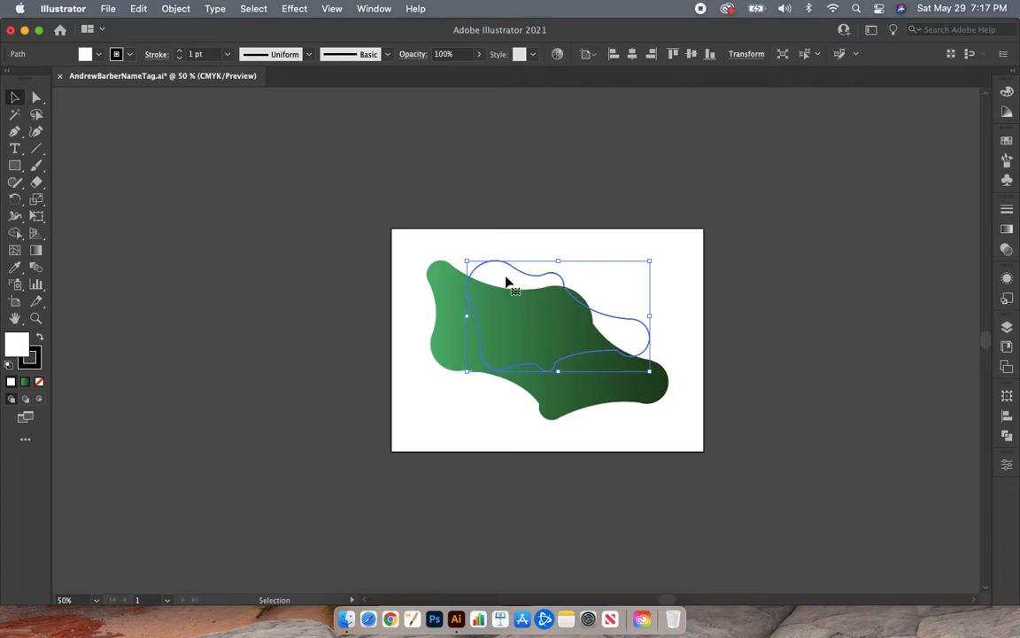
right_click(507, 282)
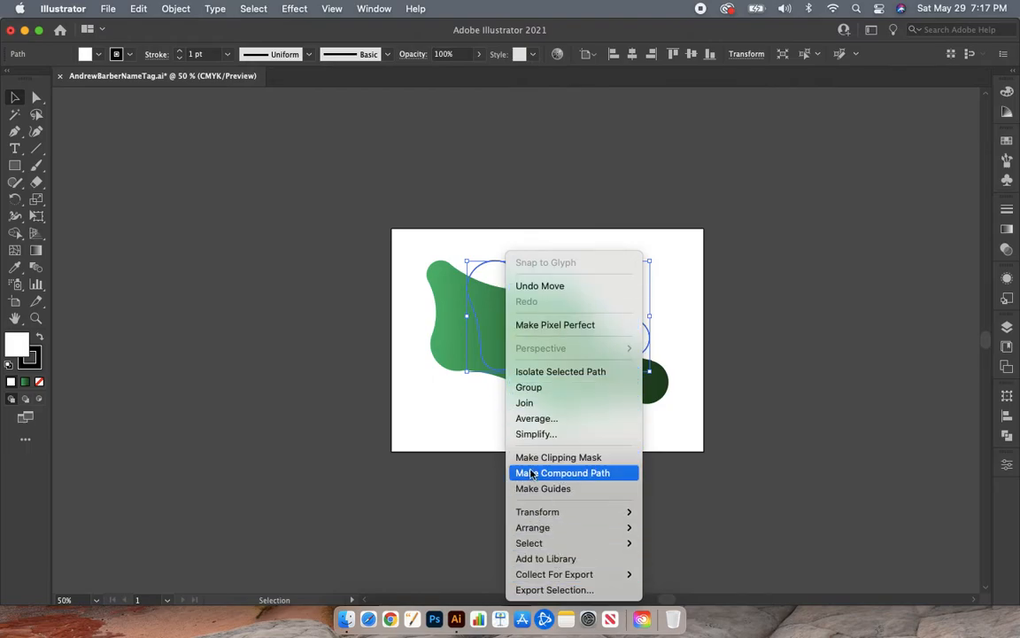
mouse_move(531, 529)
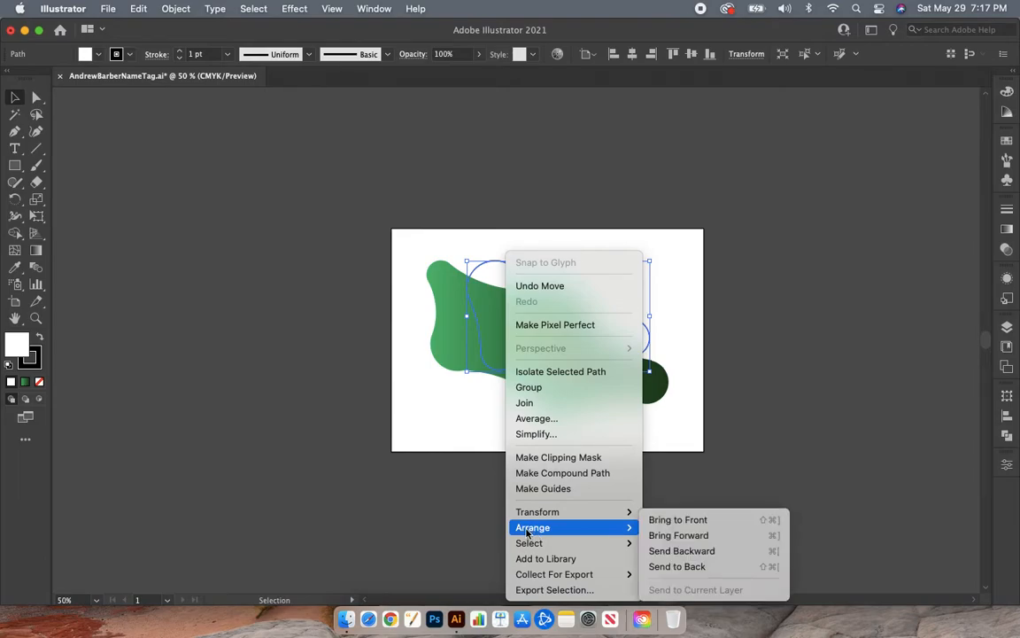
click(699, 536)
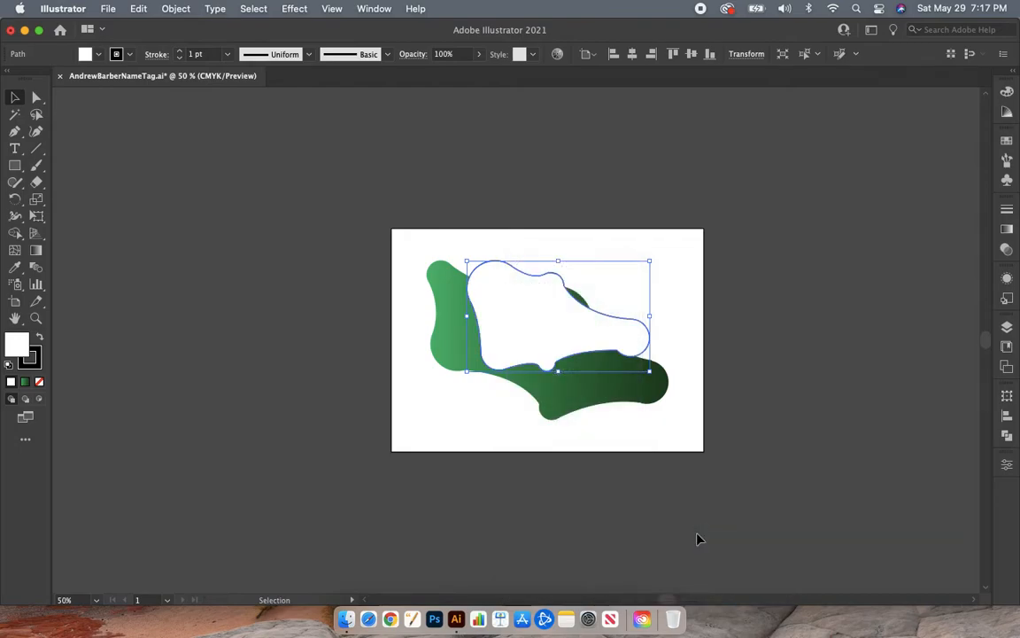
mouse_move(528, 346)
mouse_down()
mouse_move(510, 370)
mouse_move(515, 363)
mouse_up()
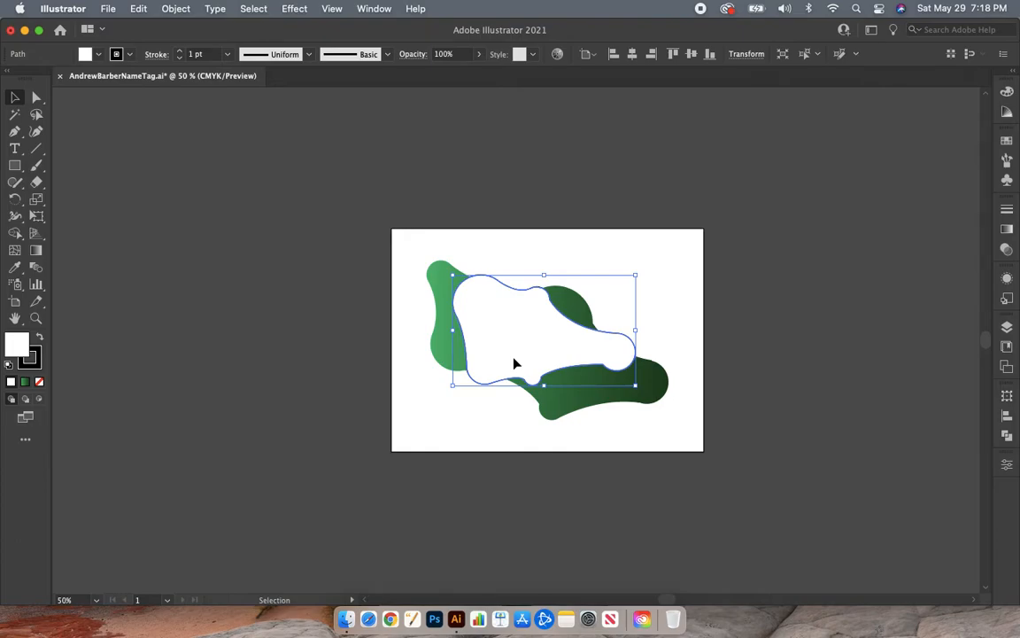
right_click(515, 362)
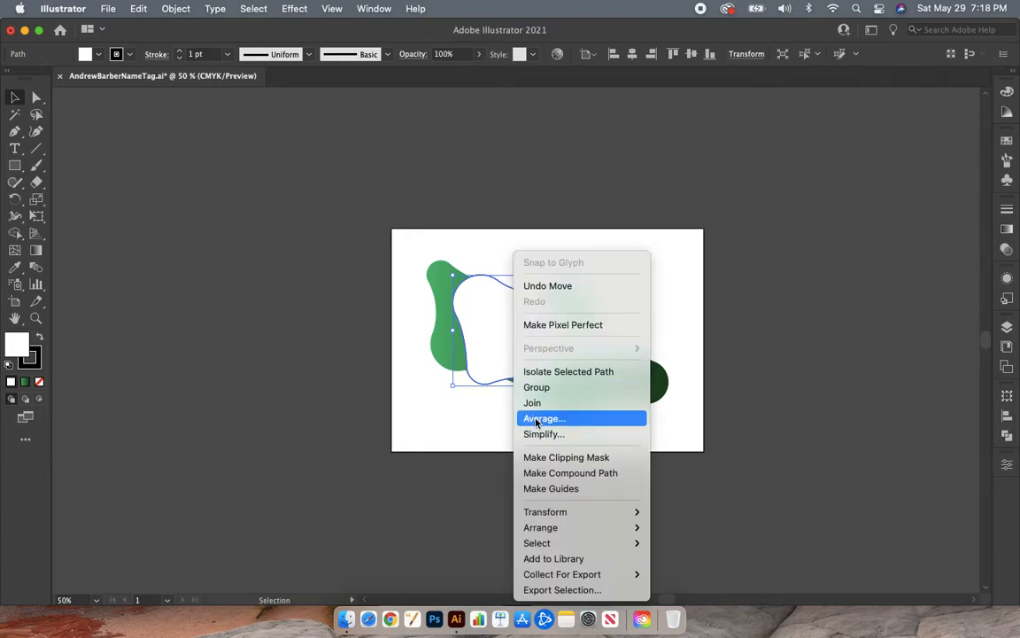
mouse_move(557, 514)
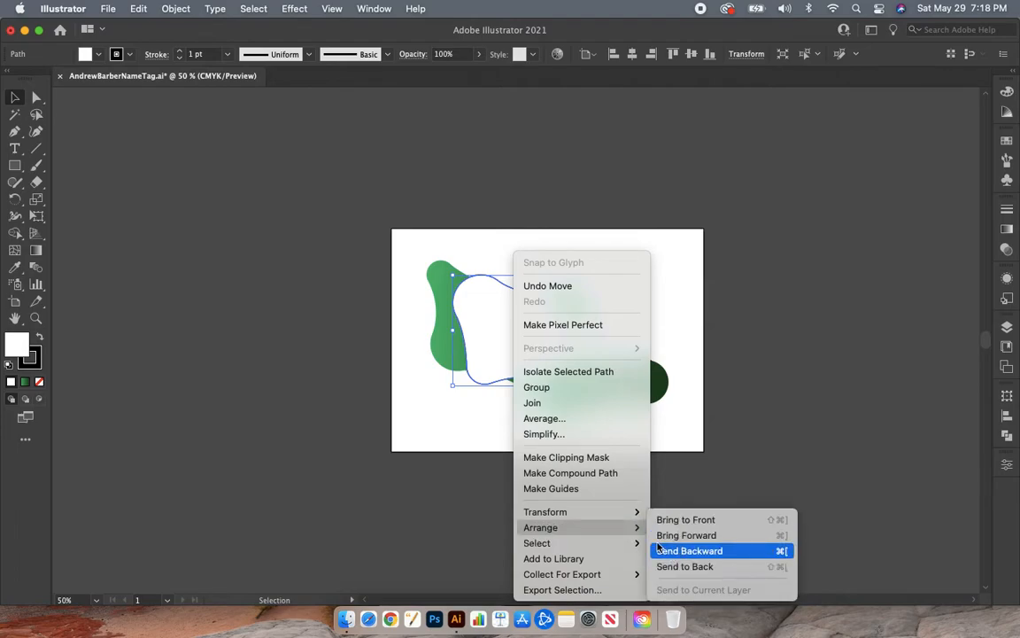
click(742, 469)
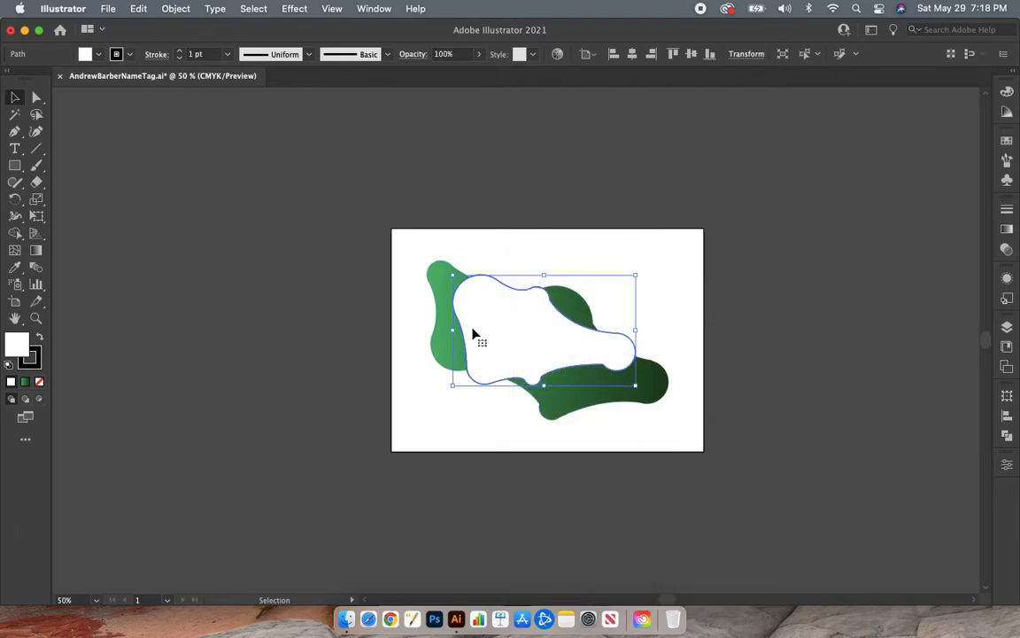
- Enlarge the white blob proportionally and reposition it so the green blob shows around its edges
drag(508, 355, 506, 354)
key(super+shift+bracketleft)
drag(452, 276, 394, 255)
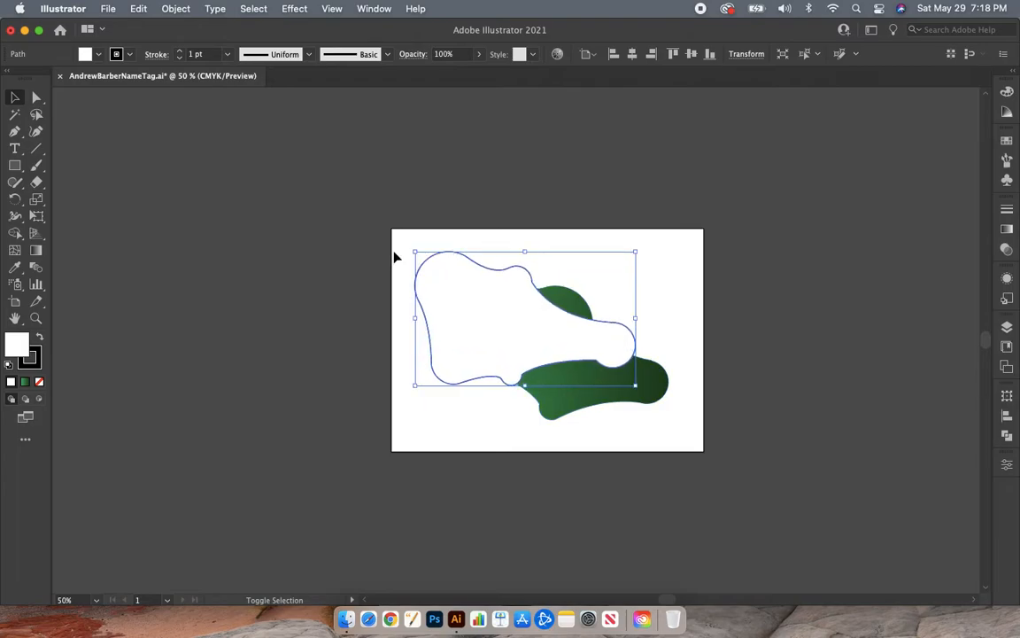
drag(458, 321, 486, 336)
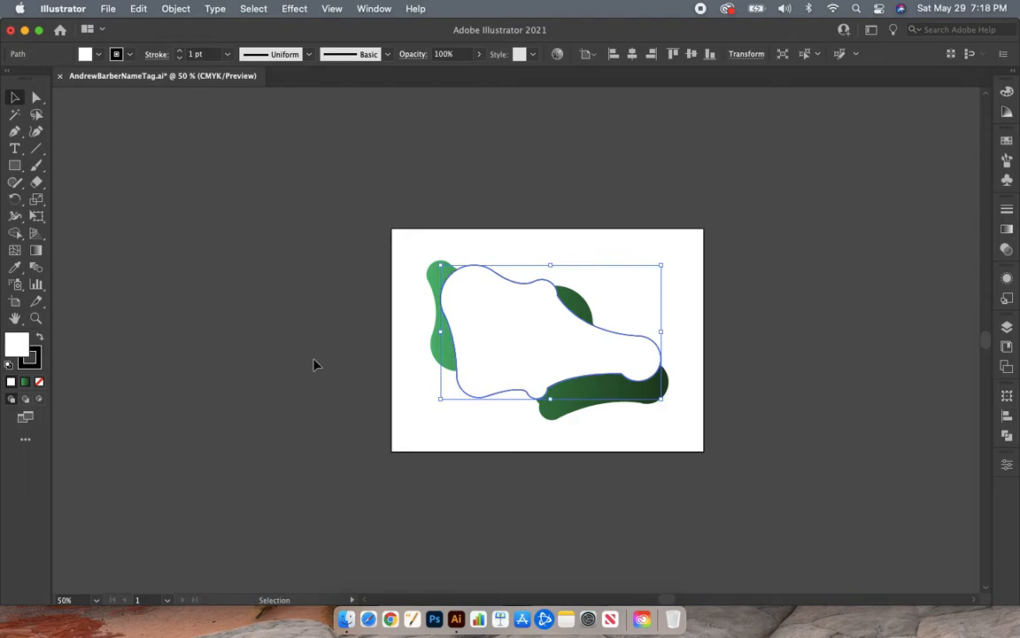
- Remove the white blob's stroke and fill it with the same green linear gradient
click(32, 357)
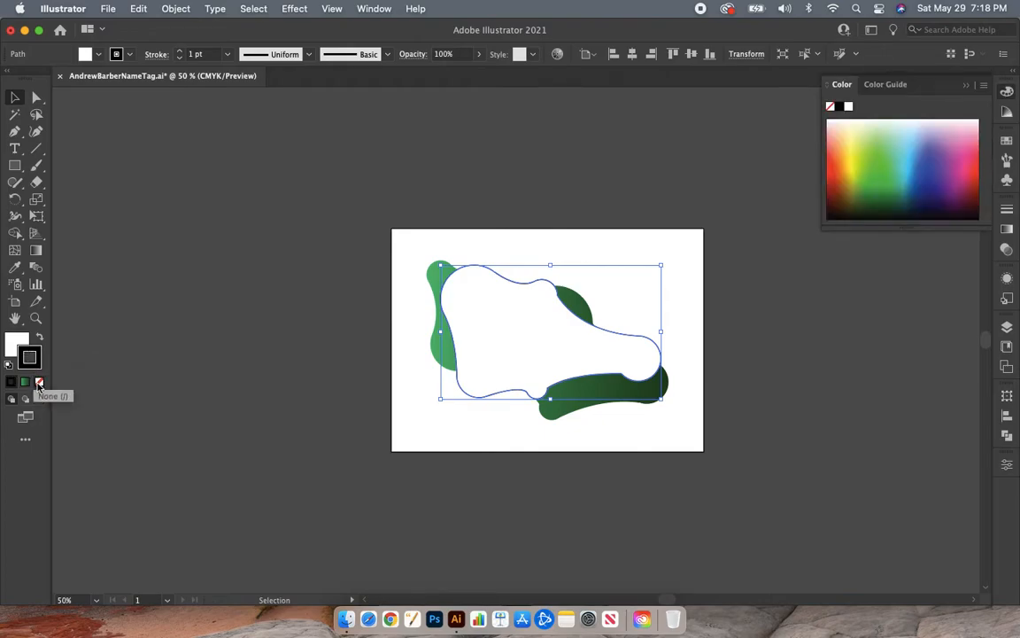
click(41, 382)
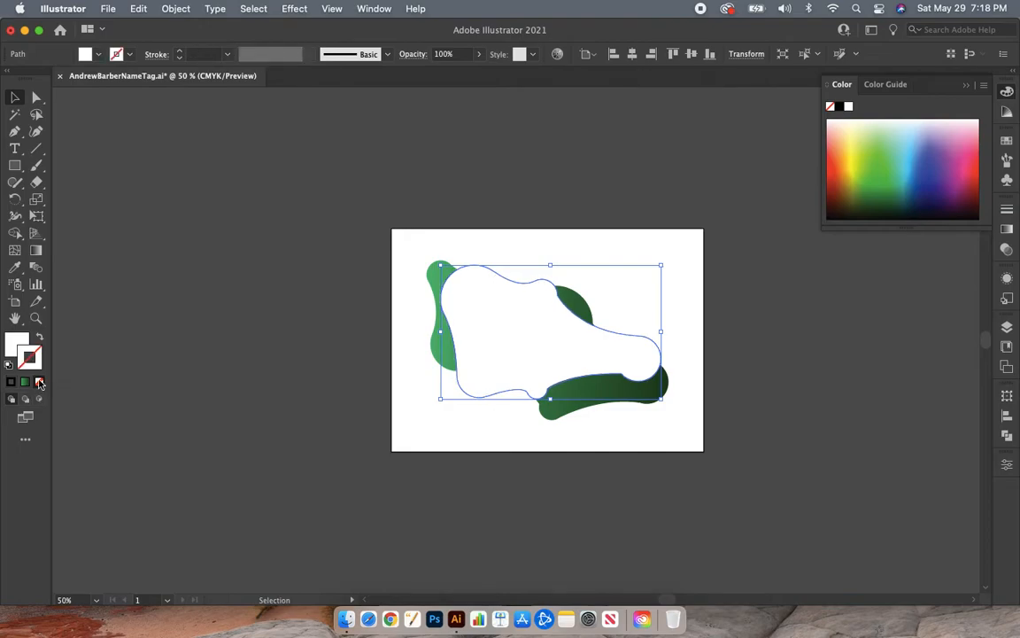
click(14, 343)
click(26, 383)
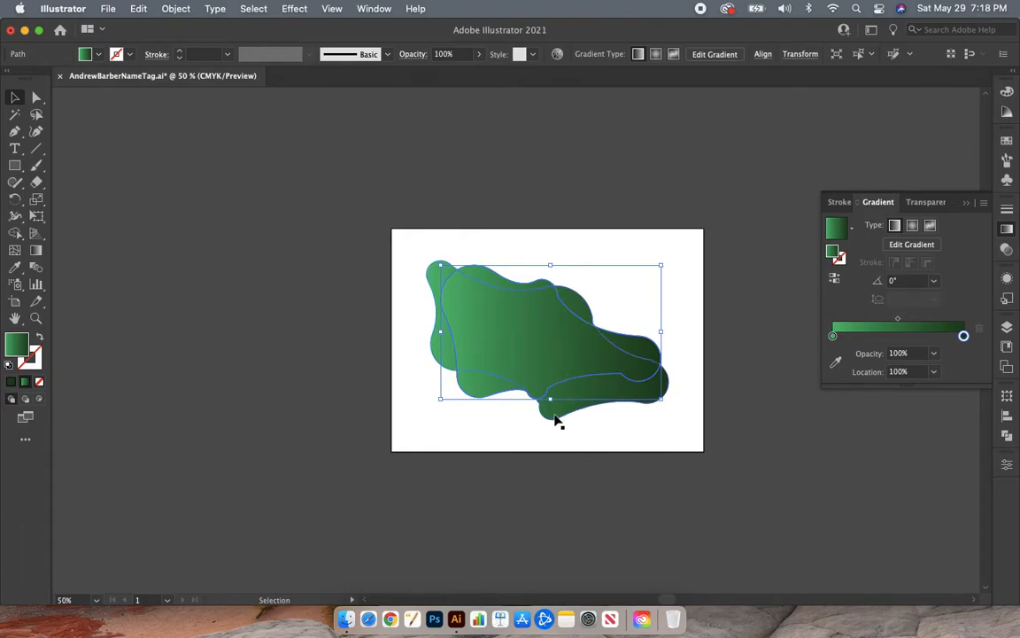
click(633, 496)
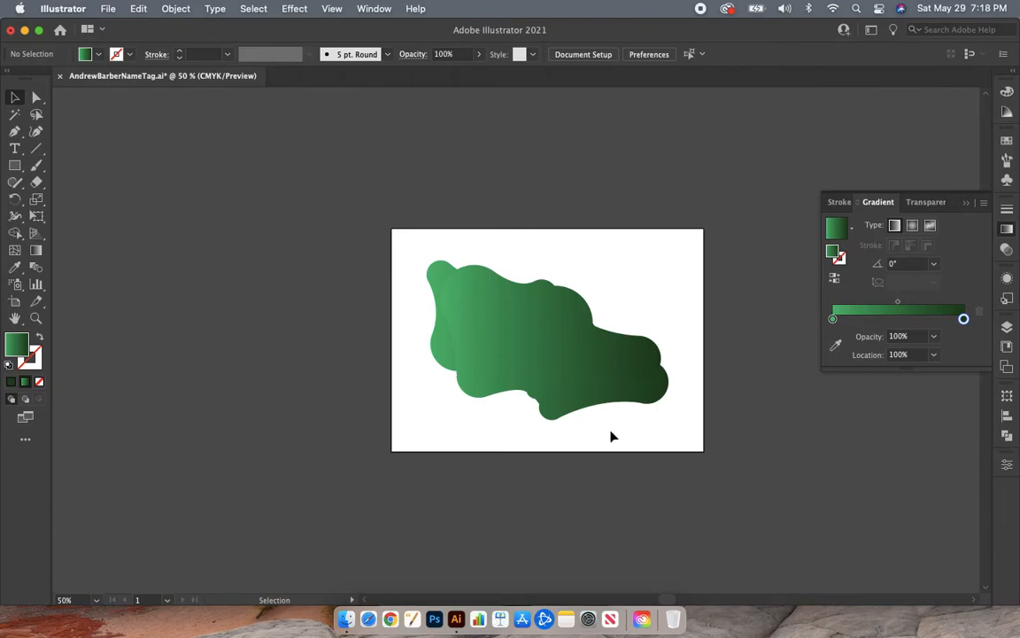
- Move the rear blob off the artboard beside the other blob and change its gradient type to radial
click(617, 405)
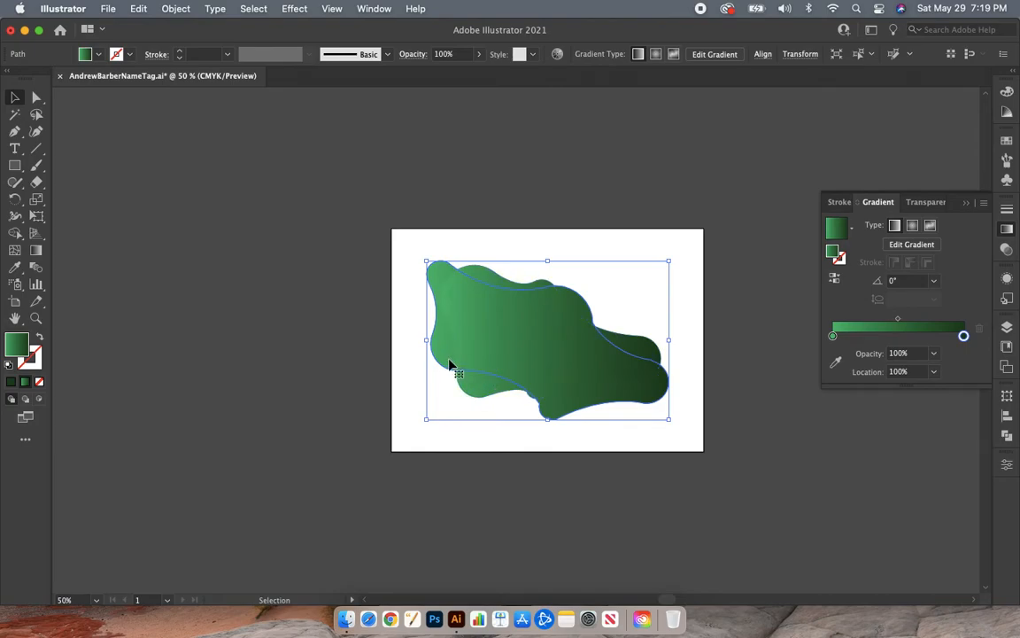
drag(448, 364, 174, 354)
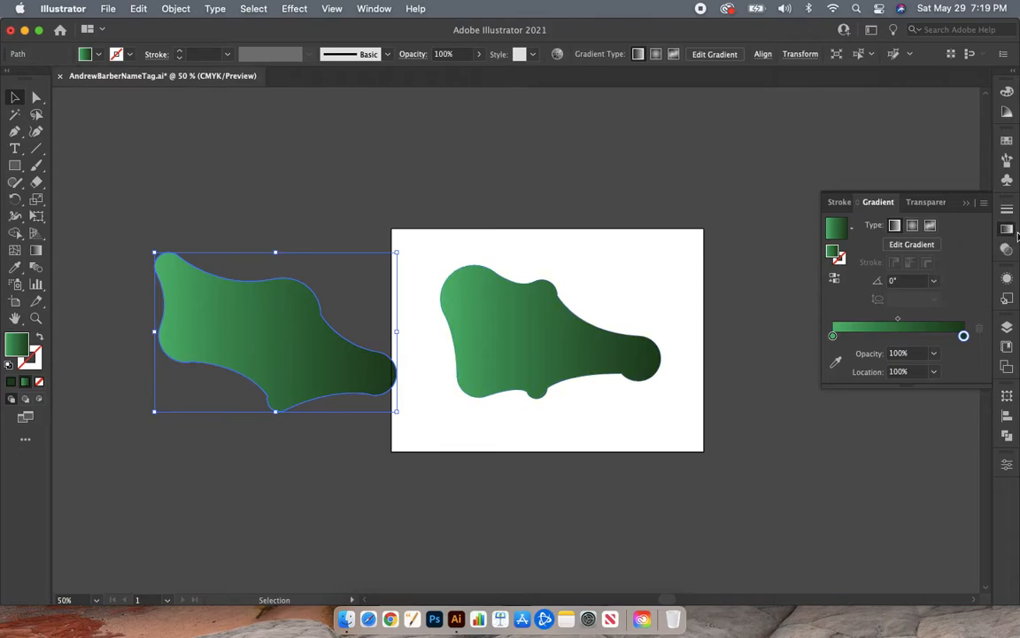
click(914, 227)
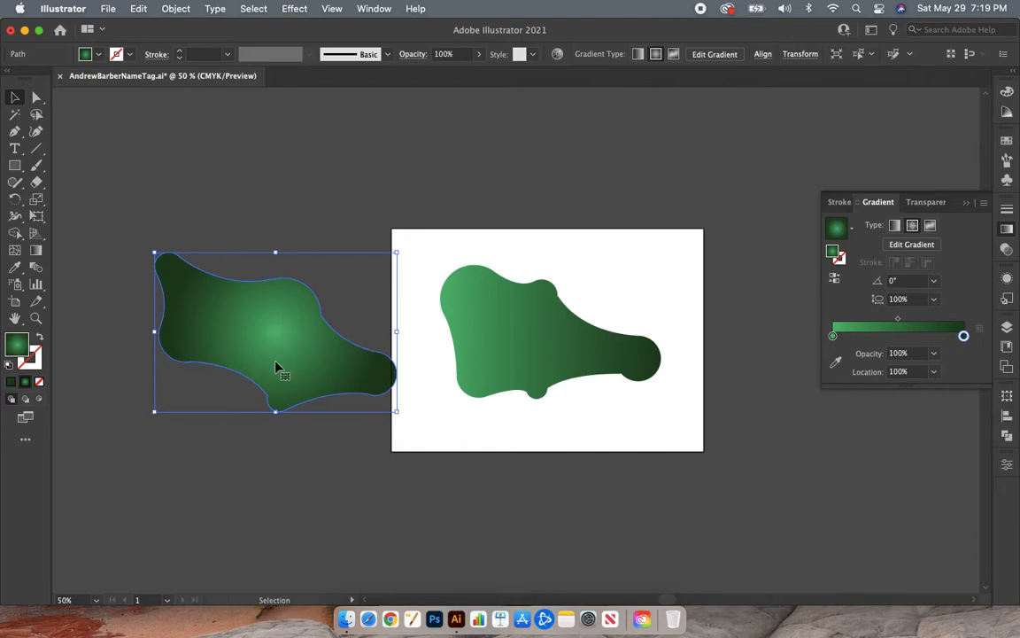
click(834, 282)
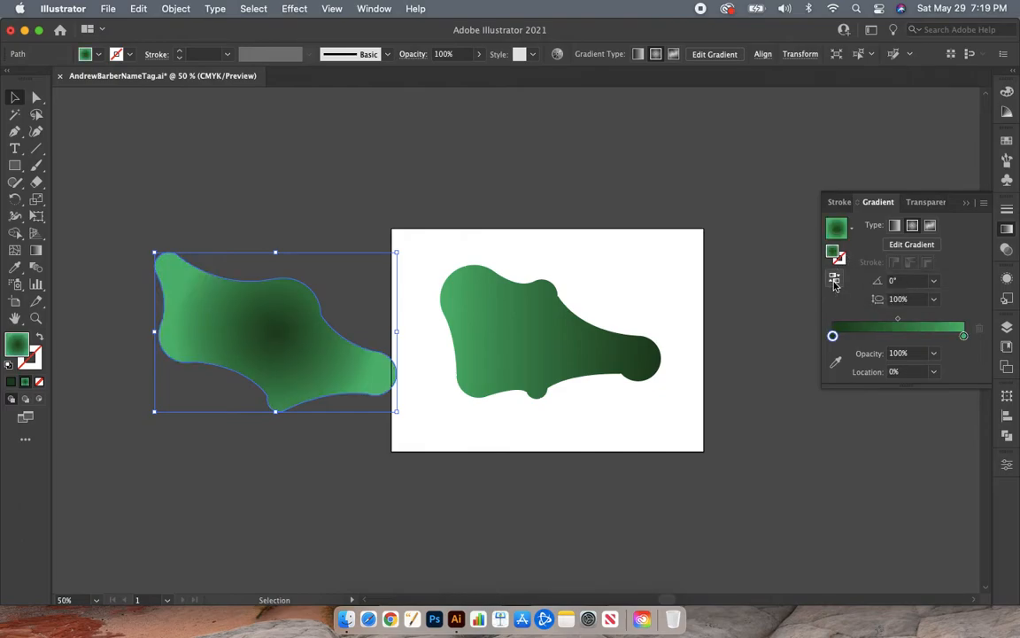
click(834, 282)
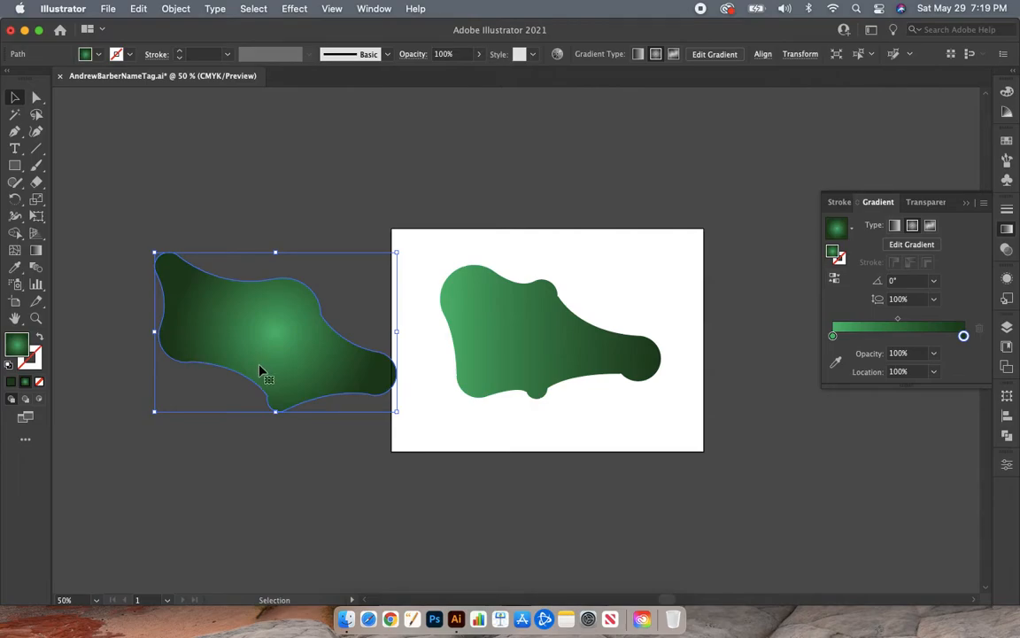
- Move the radial-gradient blob back behind the front blob on the artboard and reverse its gradient
drag(283, 374, 551, 380)
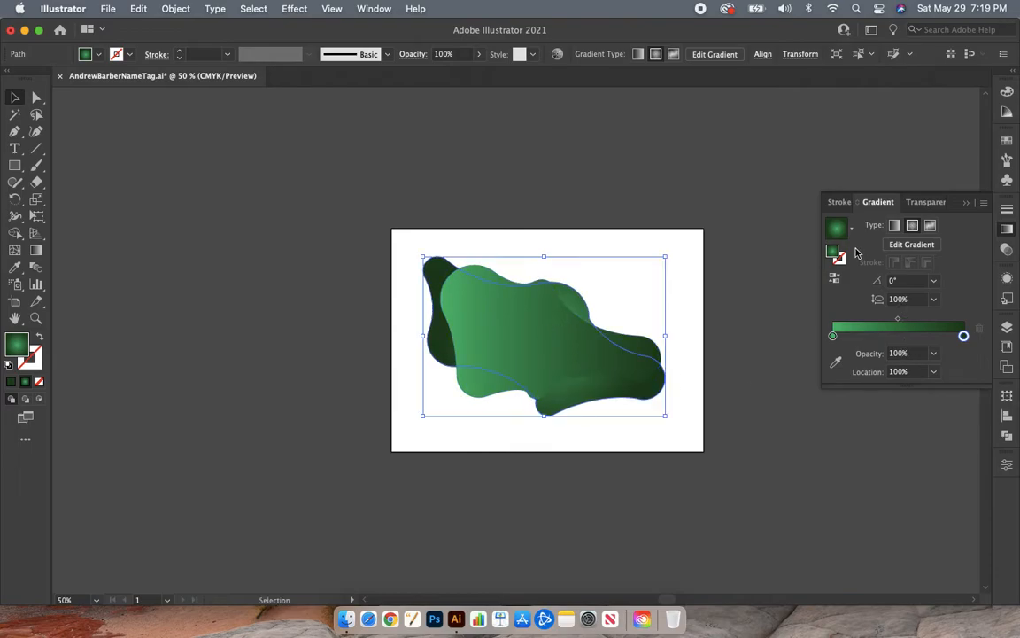
click(836, 278)
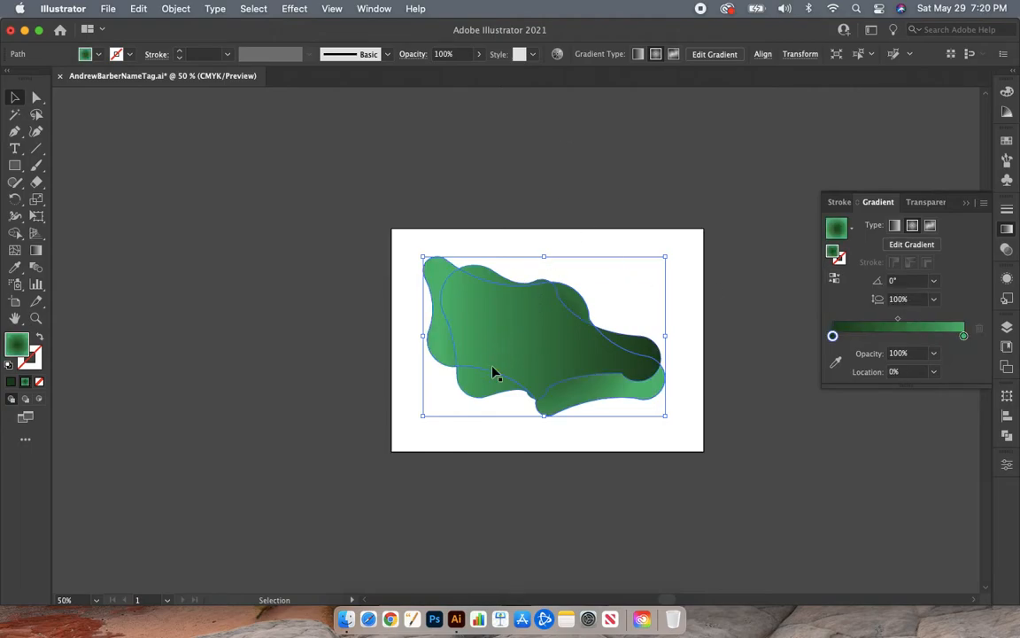
mouse_move(446, 354)
mouse_down()
mouse_move(451, 340)
mouse_move(446, 354)
mouse_up()
click(617, 119)
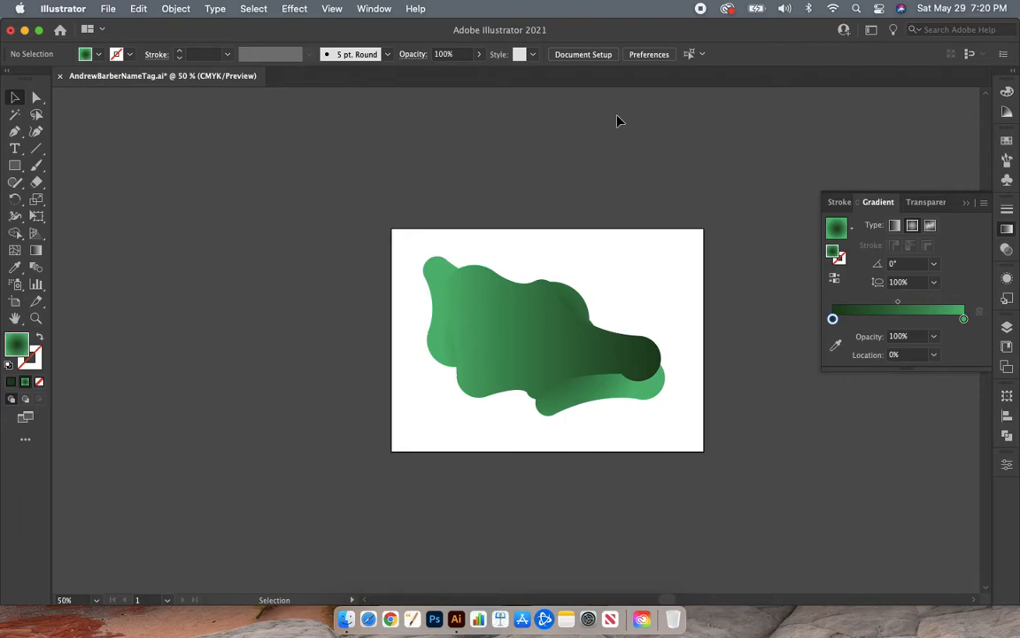
- Reverse the front blob's linear gradient so it runs from dark green to light green, and close the gradient settings
click(542, 344)
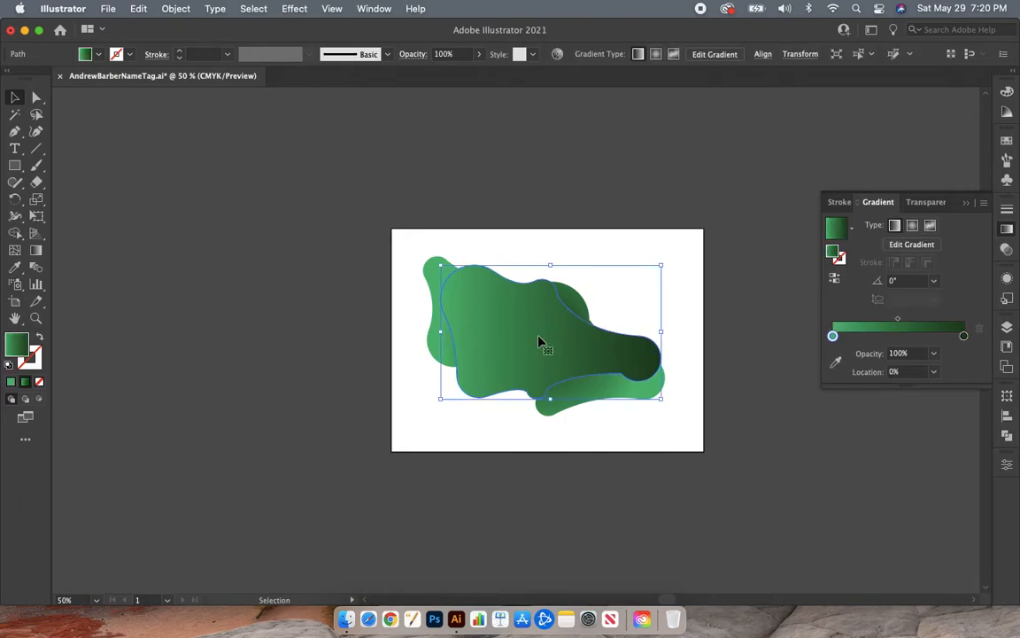
click(835, 280)
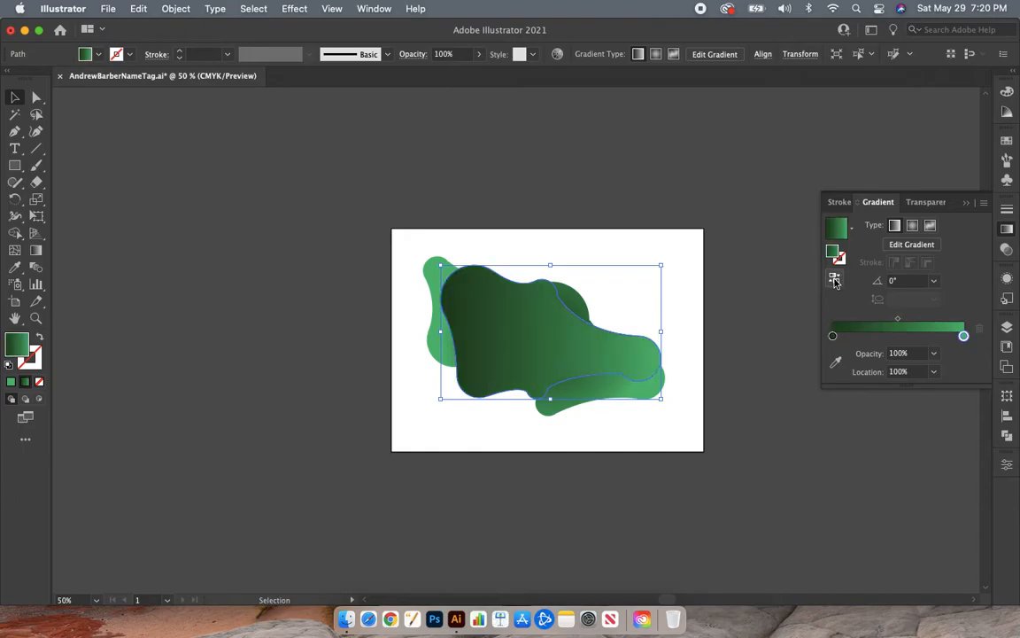
click(591, 160)
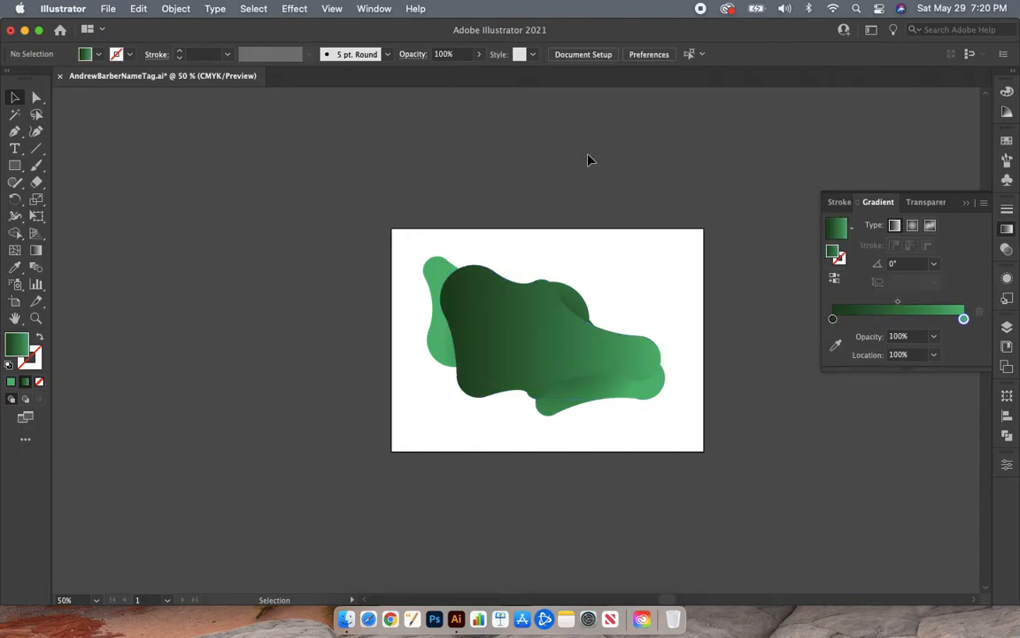
click(522, 362)
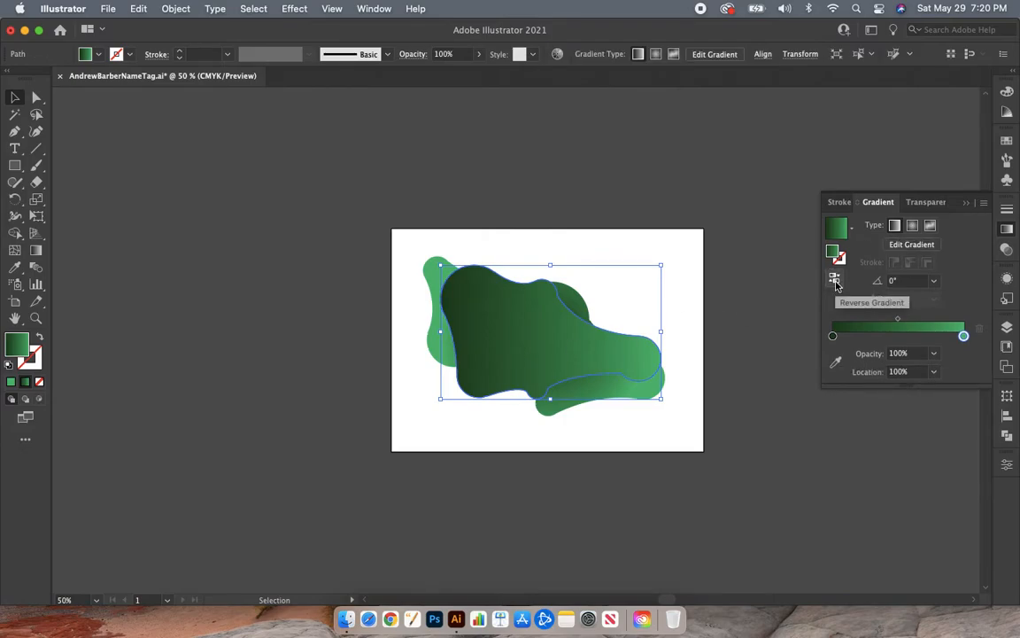
click(742, 194)
click(1007, 231)
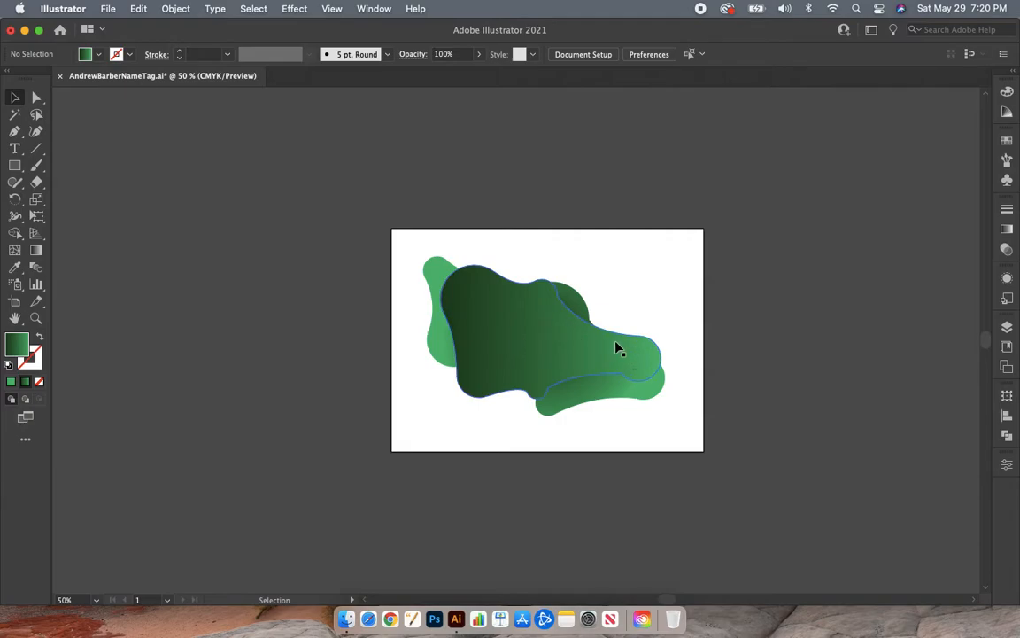
- Copy the front blob with the linear gradient to the clipboard
click(493, 364)
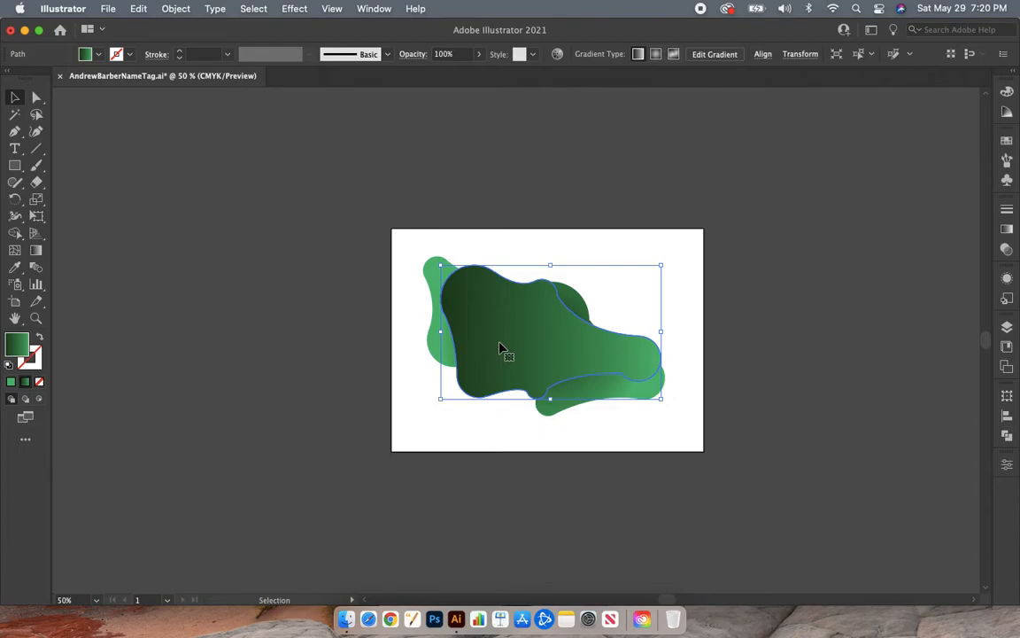
right_click(501, 347)
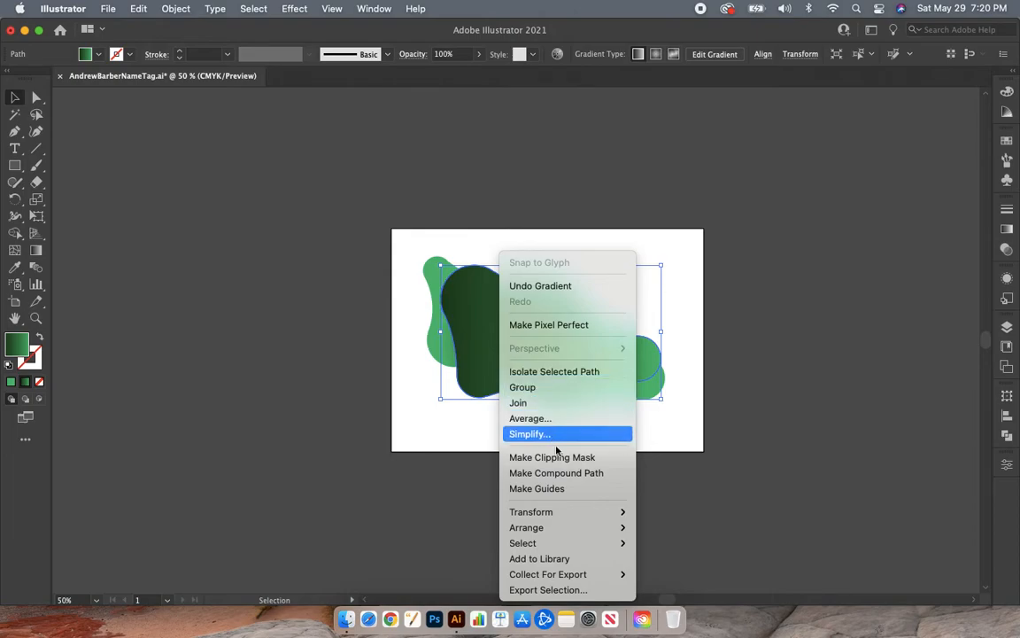
click(483, 326)
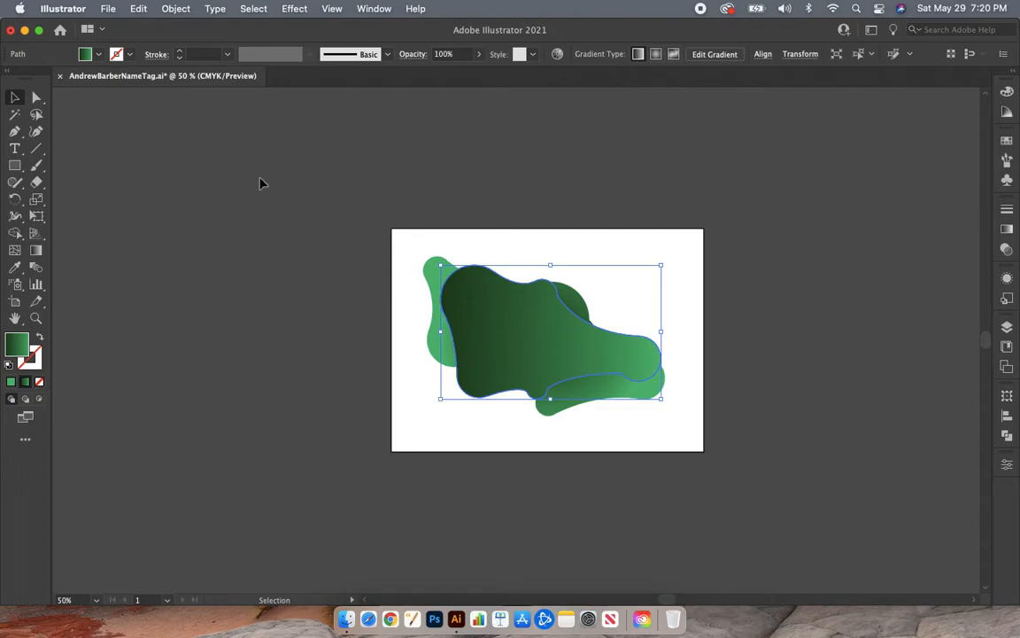
click(139, 10)
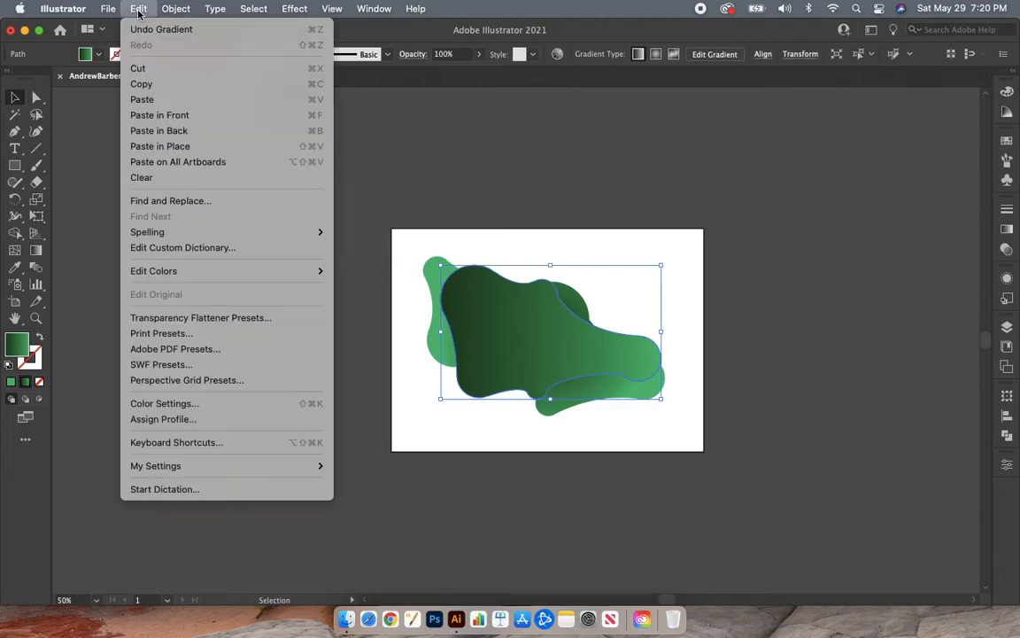
click(161, 85)
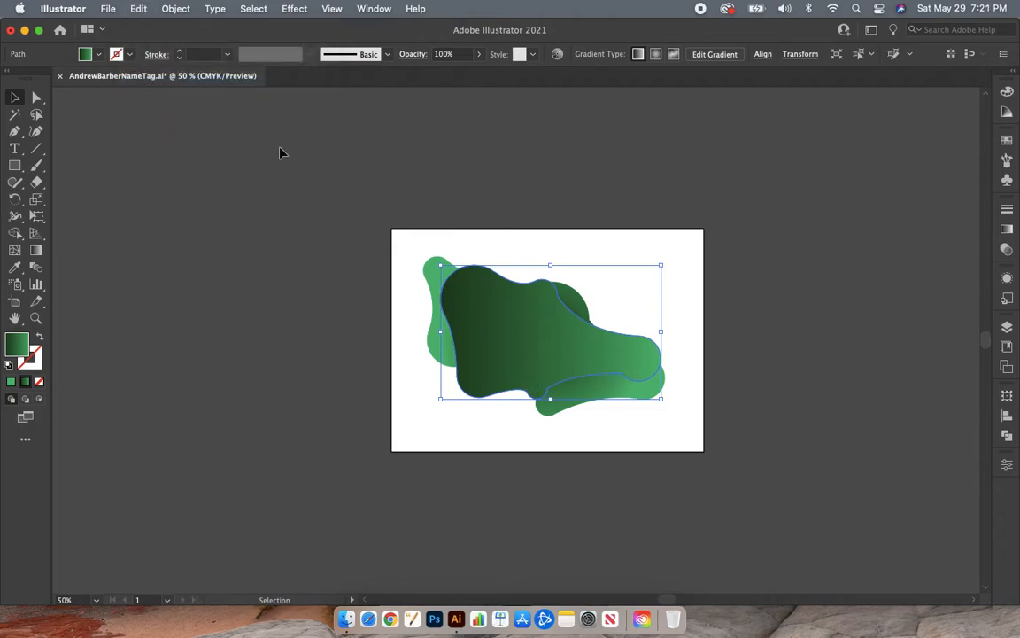
- Paste a copy of the front blob, place it off the artboard beside the design, and swap its fill and stroke
click(140, 11)
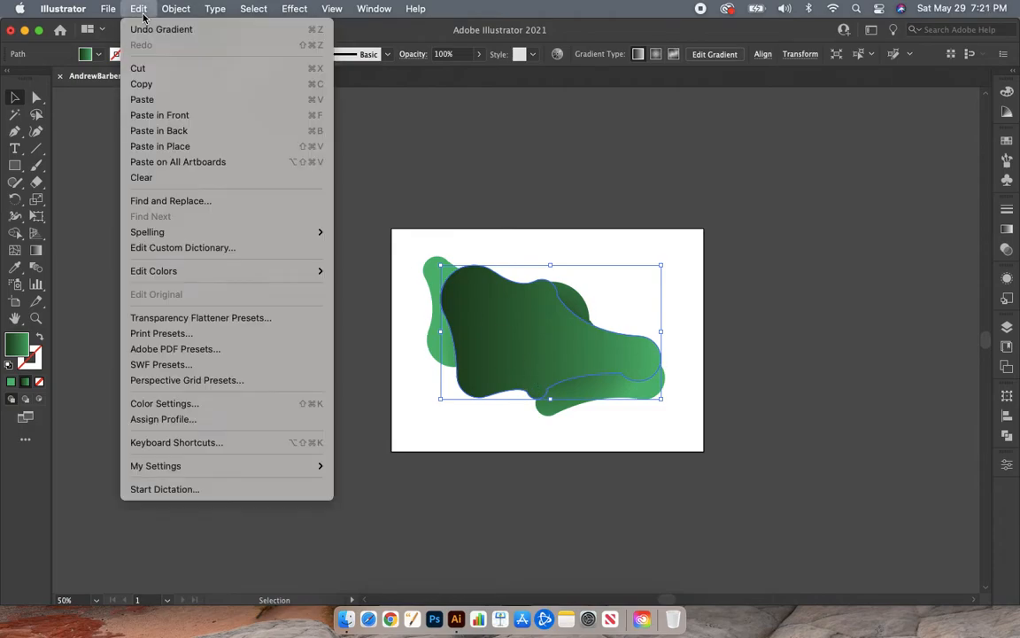
click(142, 99)
drag(497, 373, 222, 357)
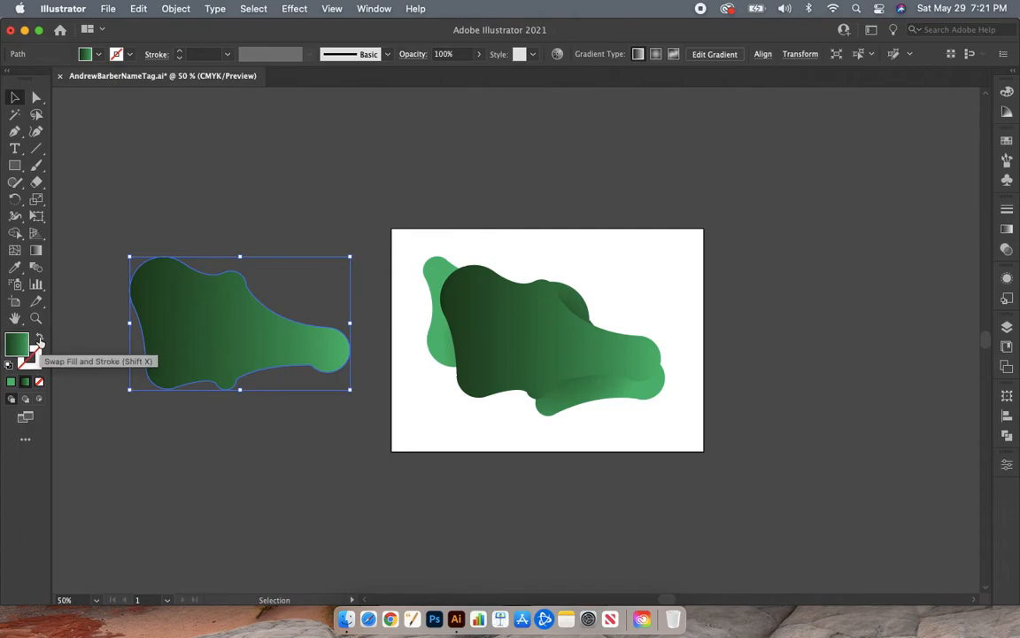
click(40, 339)
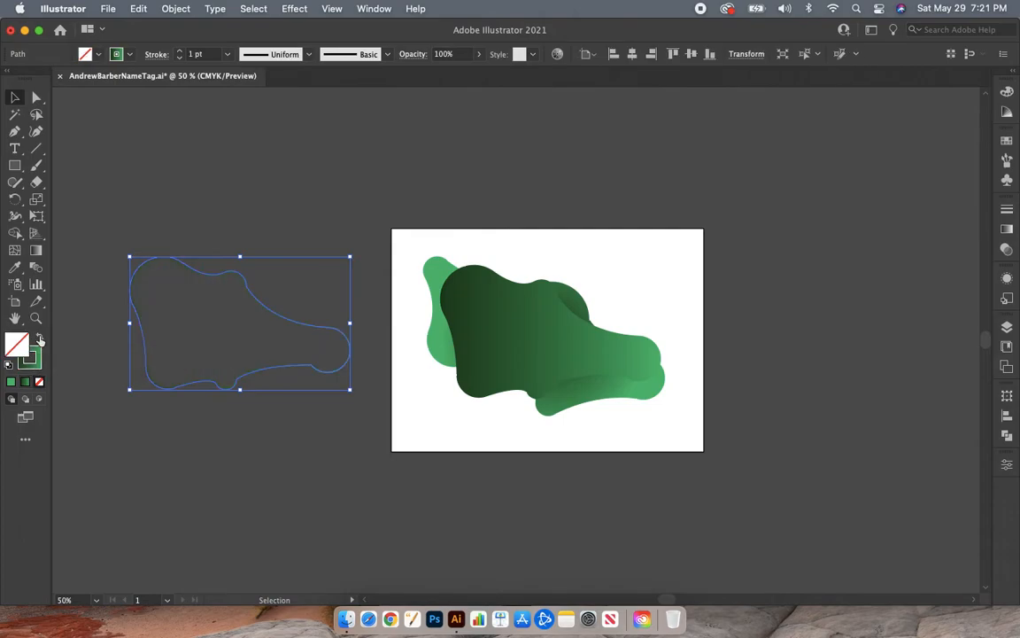
click(167, 448)
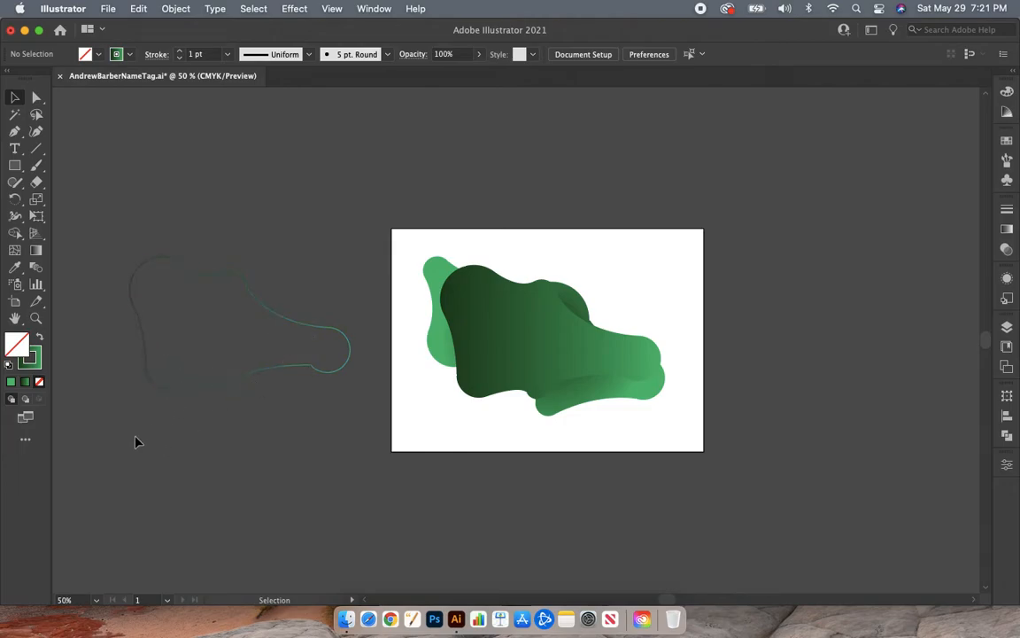
- Change the dark colour stop of the blob outline's stroke gradient to a bright green
click(158, 388)
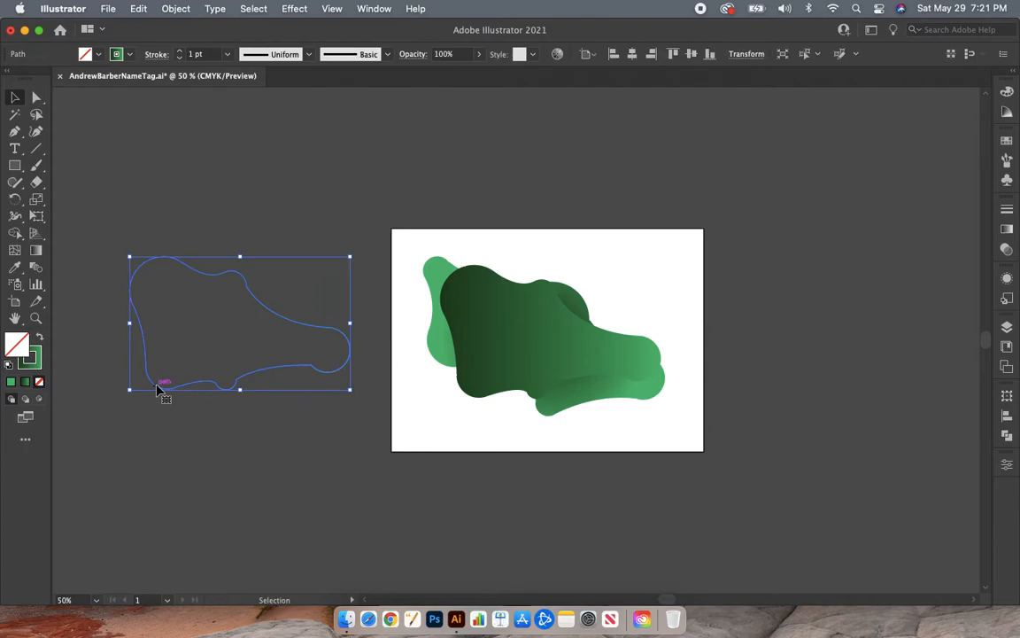
click(37, 357)
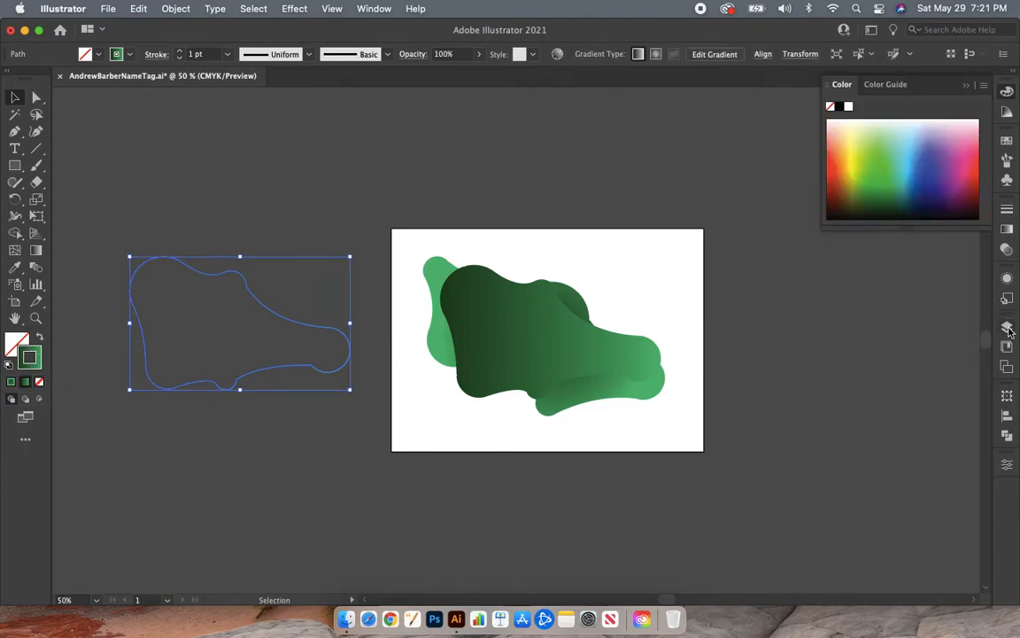
click(1005, 233)
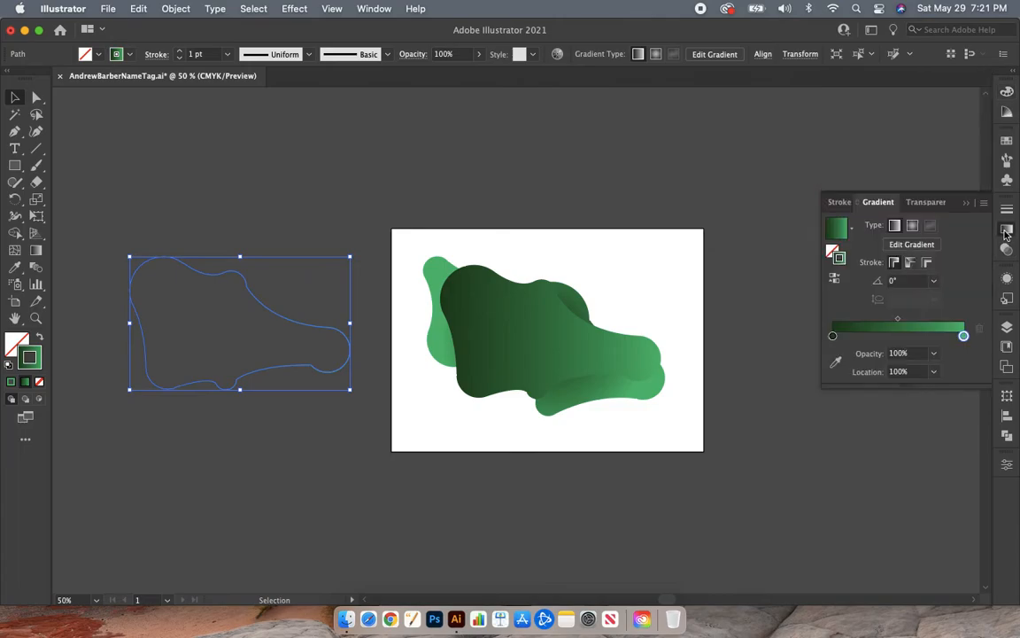
double_click(832, 337)
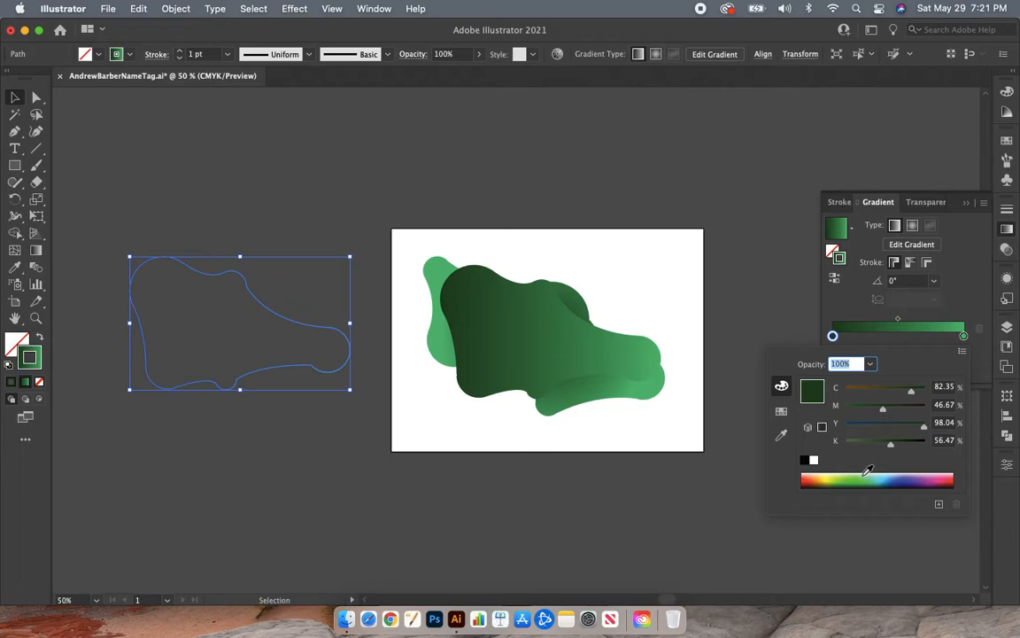
drag(868, 470, 860, 472)
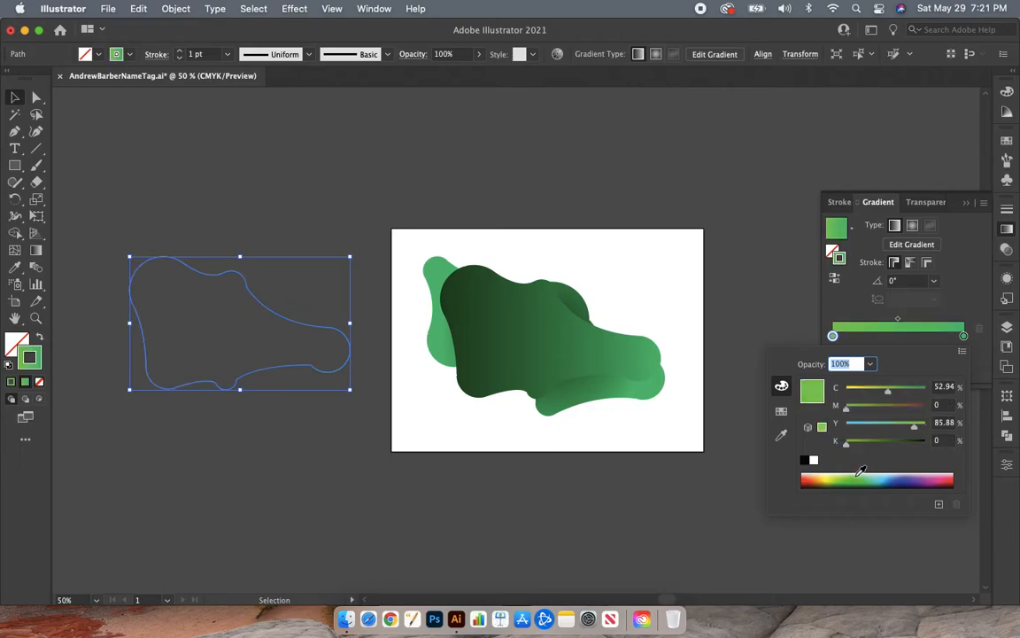
- Set the end colour stop of the outline's stroke gradient to light yellow-green (C 35.69, M 0, Y 71.37, K 0) and close the gradient settings
click(964, 336)
double_click(964, 336)
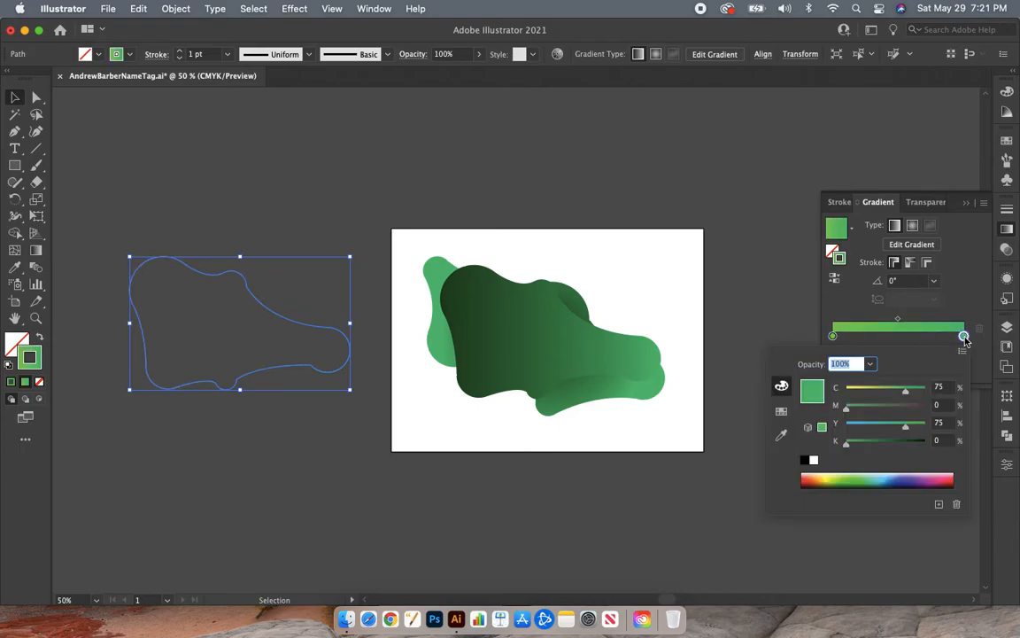
click(846, 477)
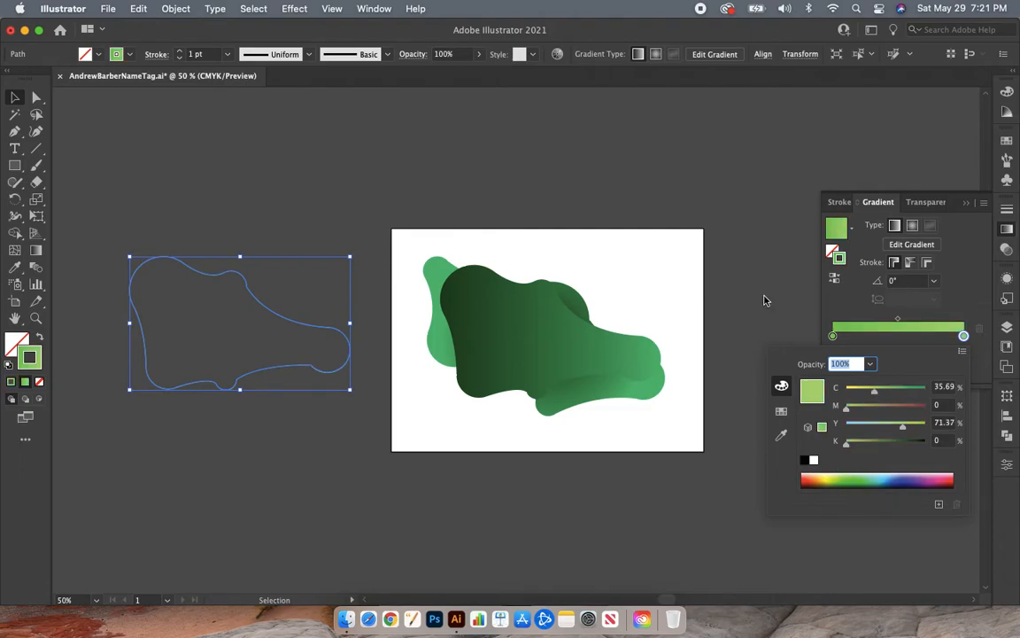
click(1009, 232)
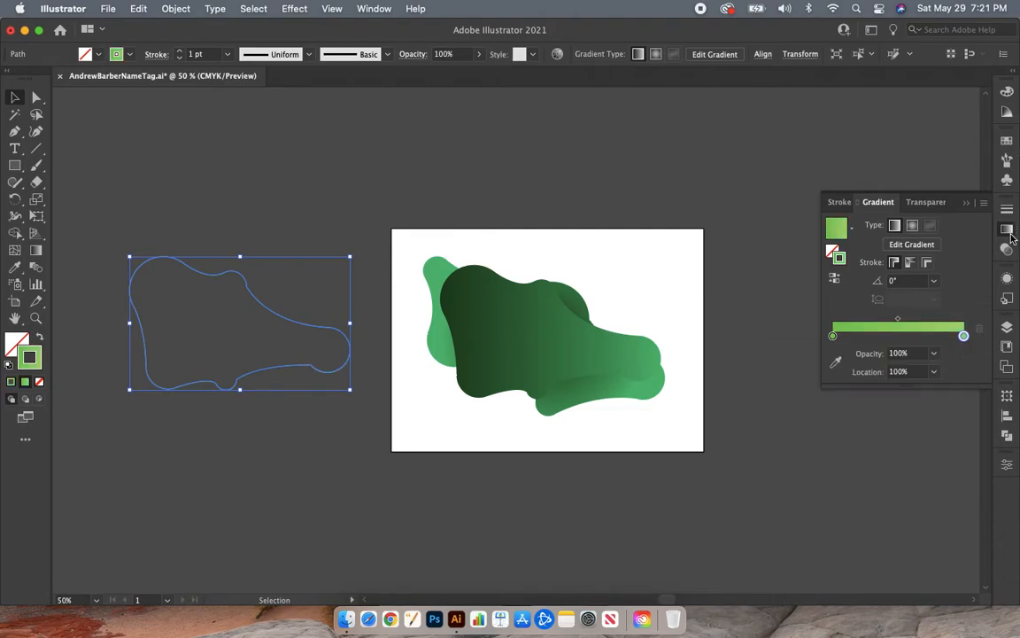
click(1009, 231)
click(270, 453)
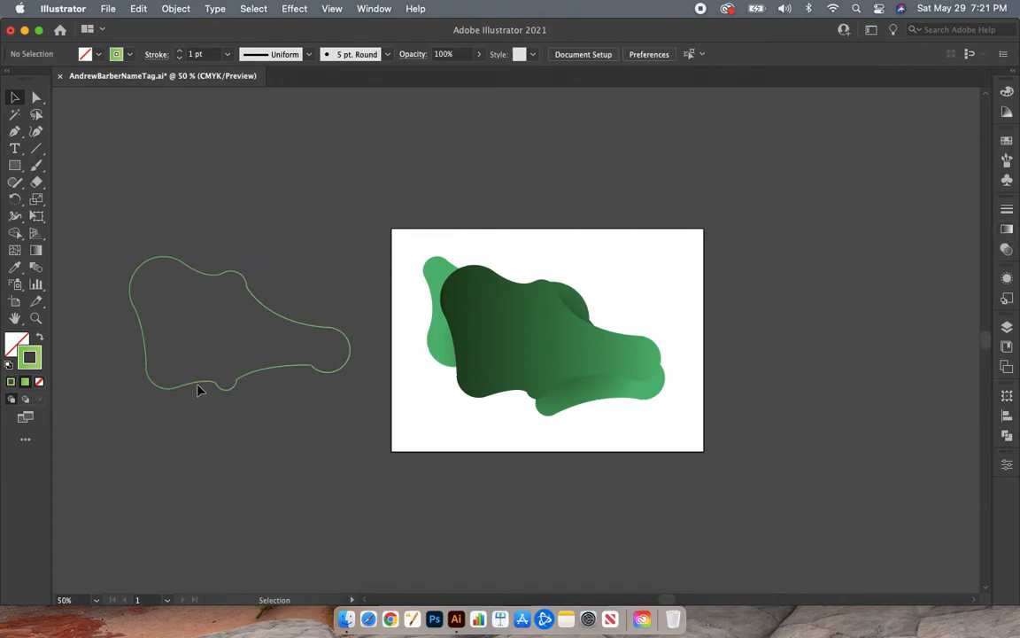
- Move the green outline onto the front blob and nudge it so it sits slightly offset downward and to the right
drag(205, 390, 509, 398)
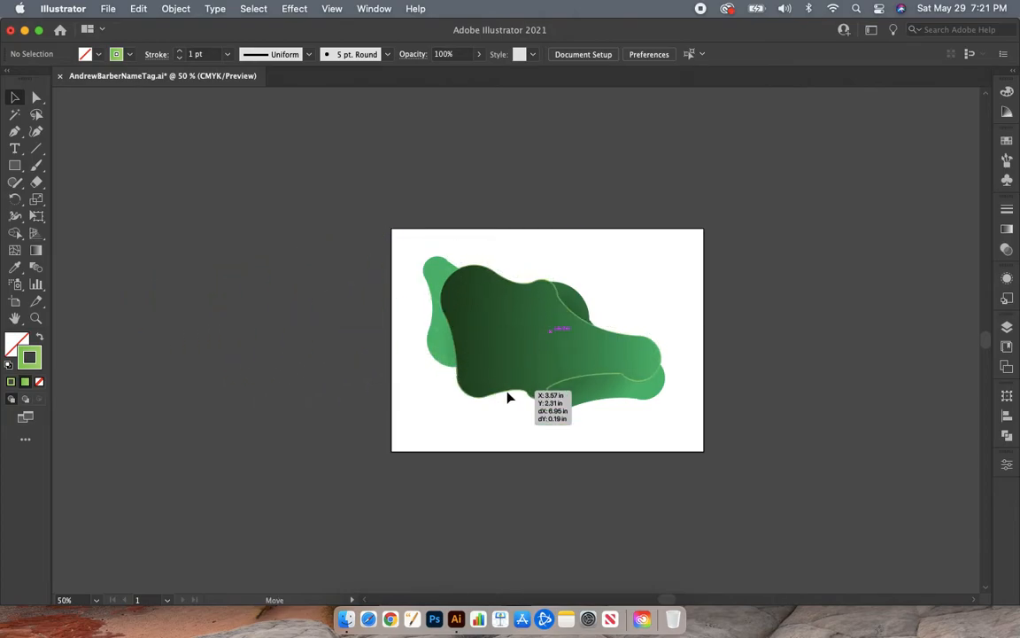
mouse_move(509, 397)
mouse_down()
mouse_move(500, 390)
mouse_move(515, 407)
mouse_move(517, 399)
mouse_up()
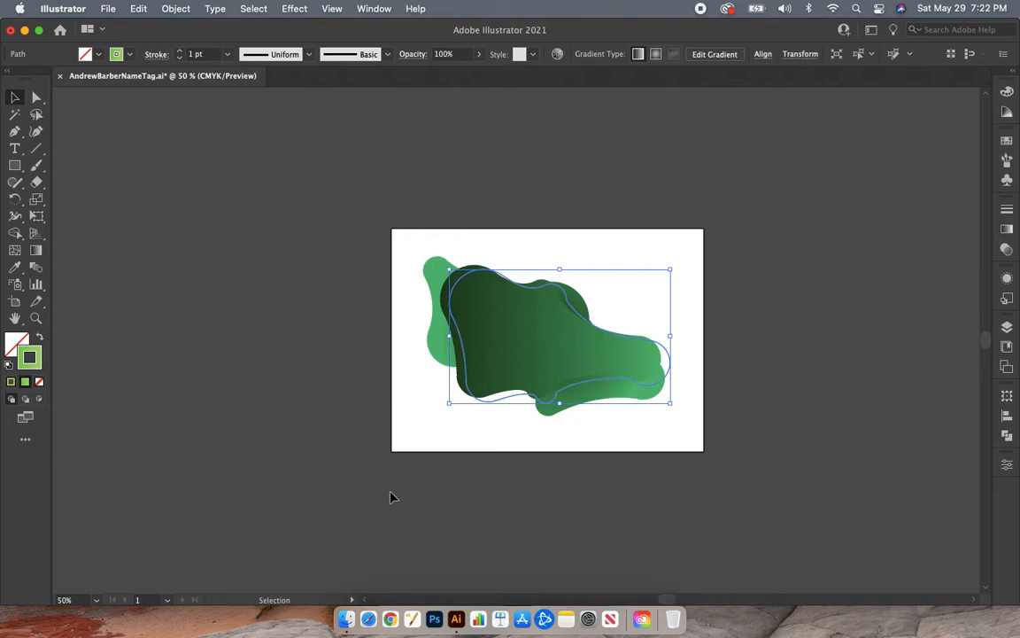
key(Left)
key(Left)
key(Left)
key(Left)
key(Left)
key(Left)
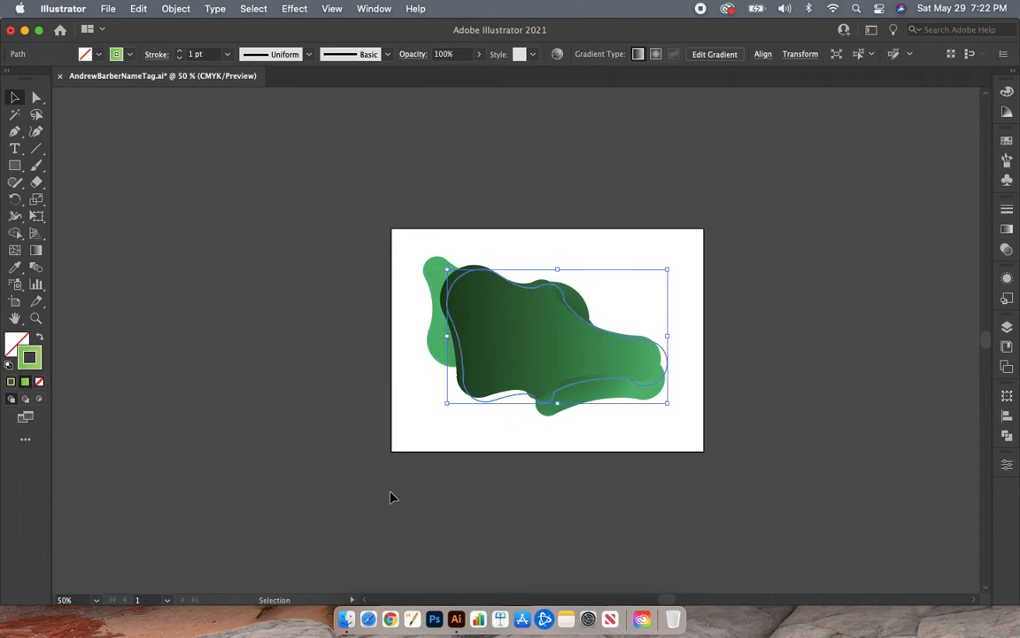
key(Left)
key(Up)
key(Left)
key(Up)
key(Left)
key(Left)
key(Down)
key(Right)
key(Right)
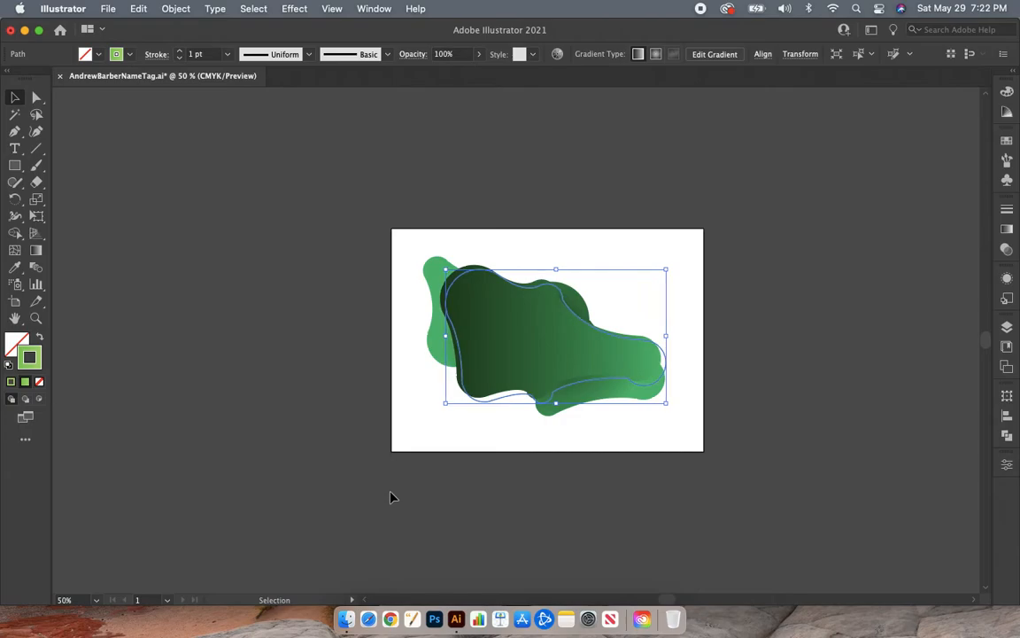
click(285, 437)
- Delete the green outline's segments along the front blob's left side and upper-left curve using the Direct Selection tool
scroll(285, 437, right, 2)
scroll(285, 438, down, 1)
scroll(286, 438, right, 1)
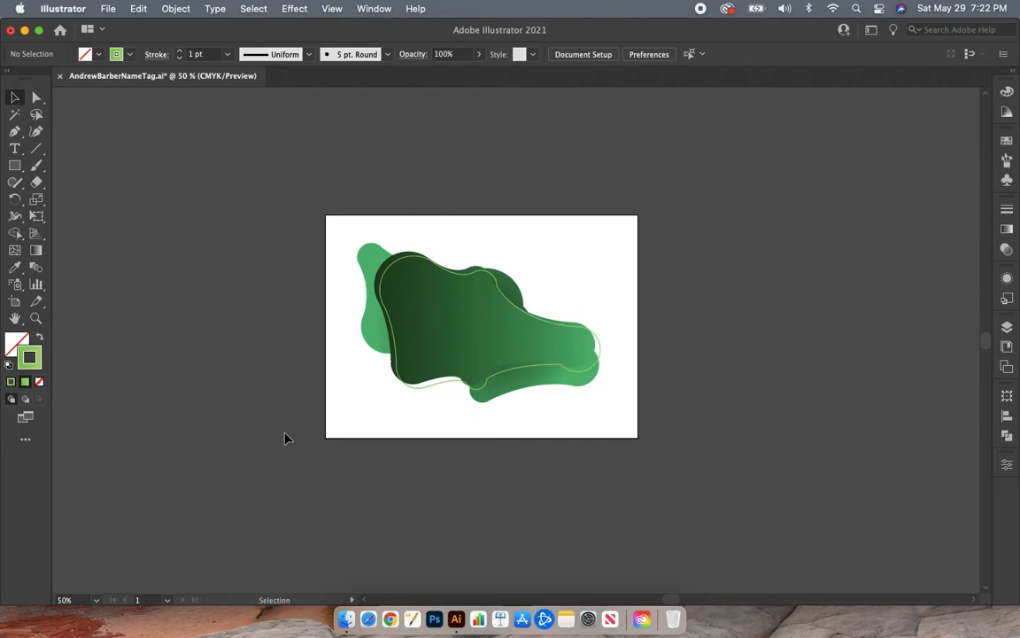
key(a)
key(super+1)
key(super+equal)
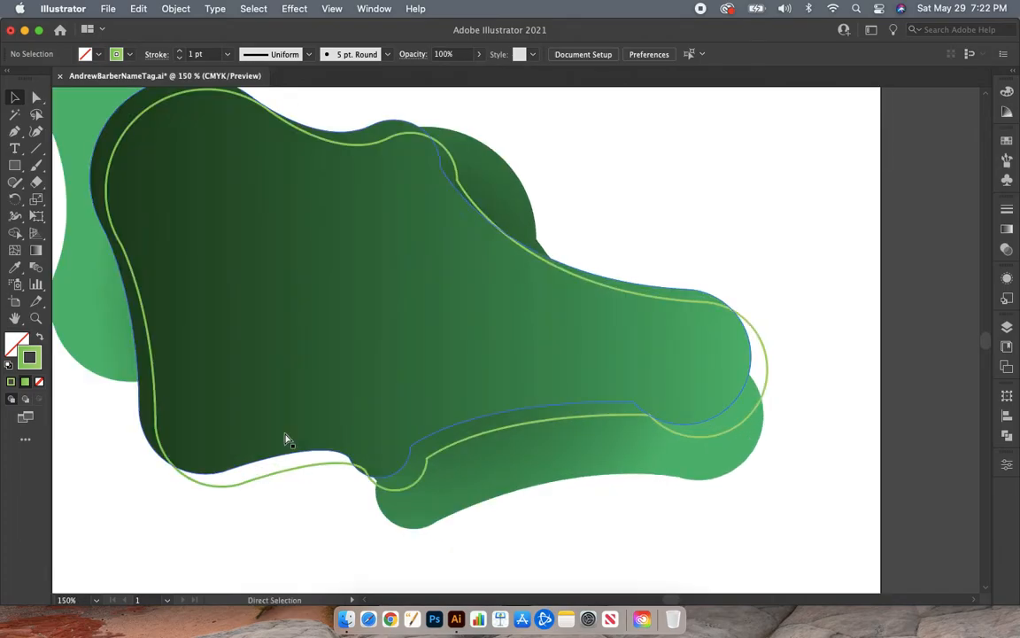
scroll(285, 439, up, 3)
scroll(285, 440, left, 3)
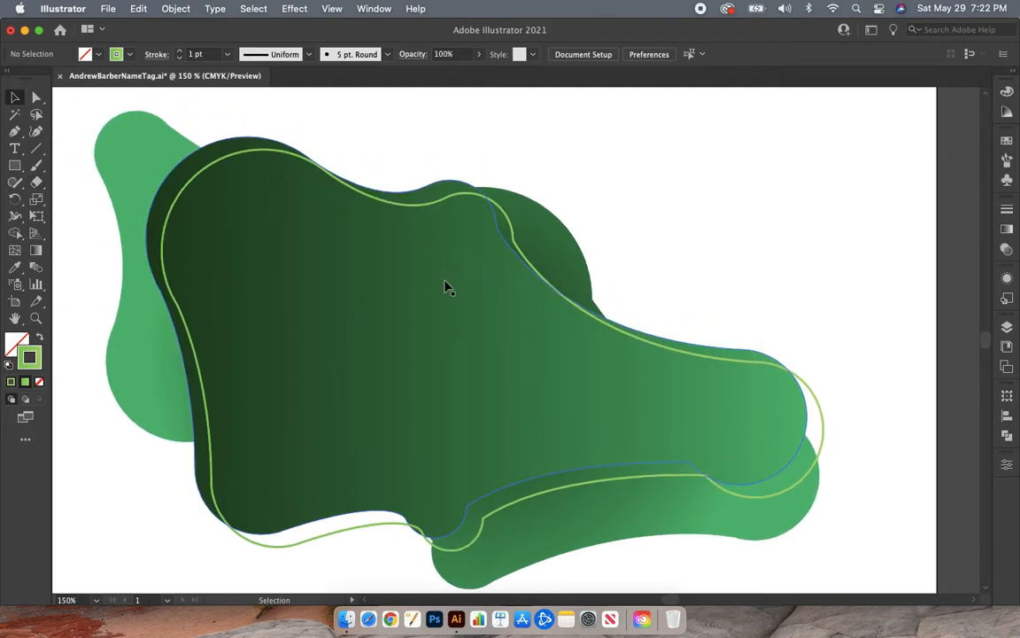
click(37, 99)
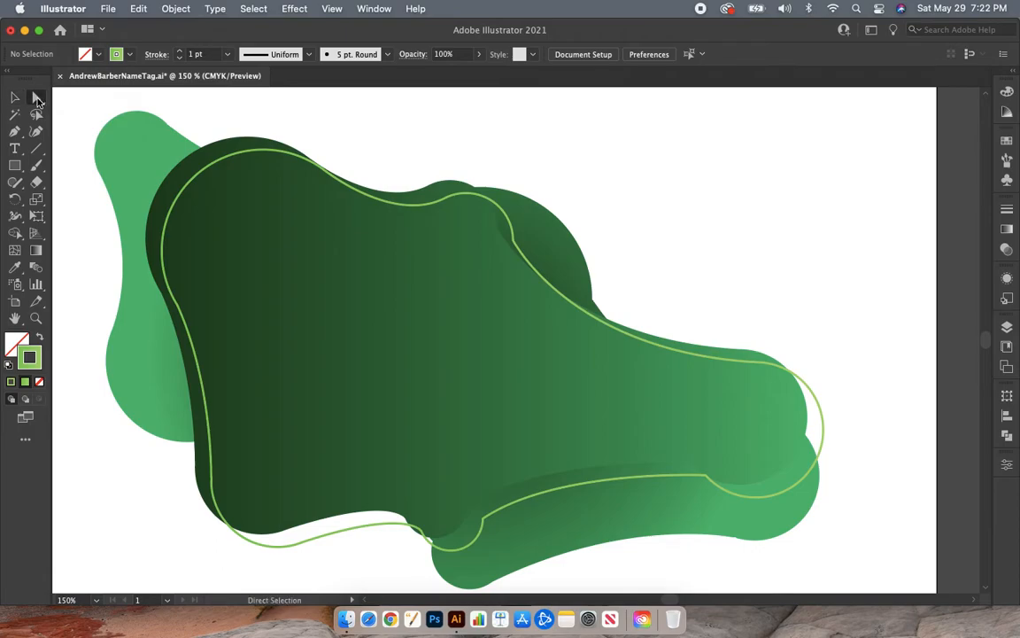
click(187, 143)
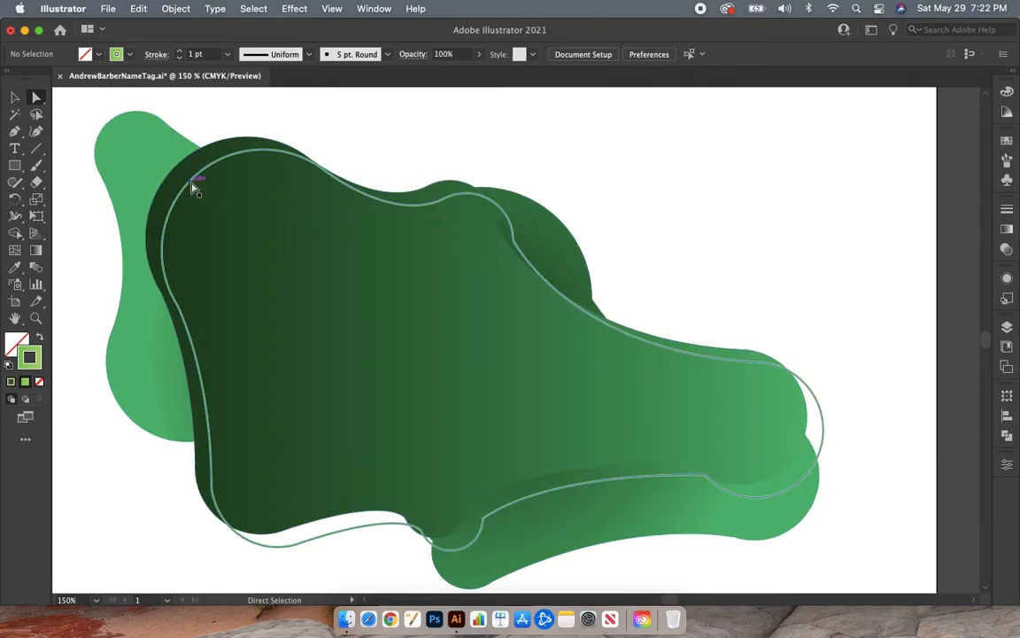
click(191, 333)
drag(190, 333, 177, 310)
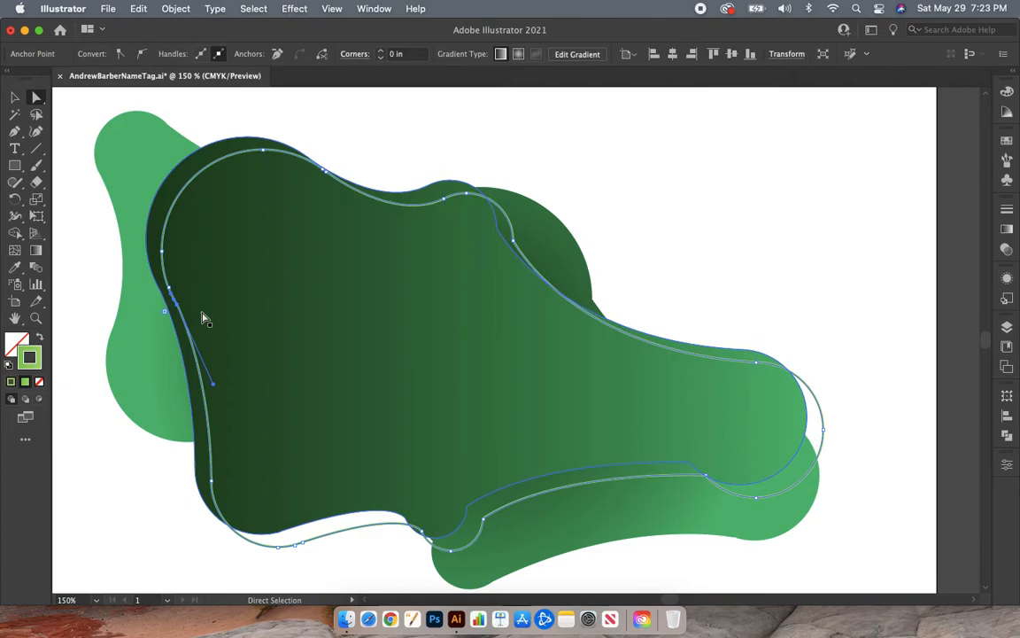
click(202, 319)
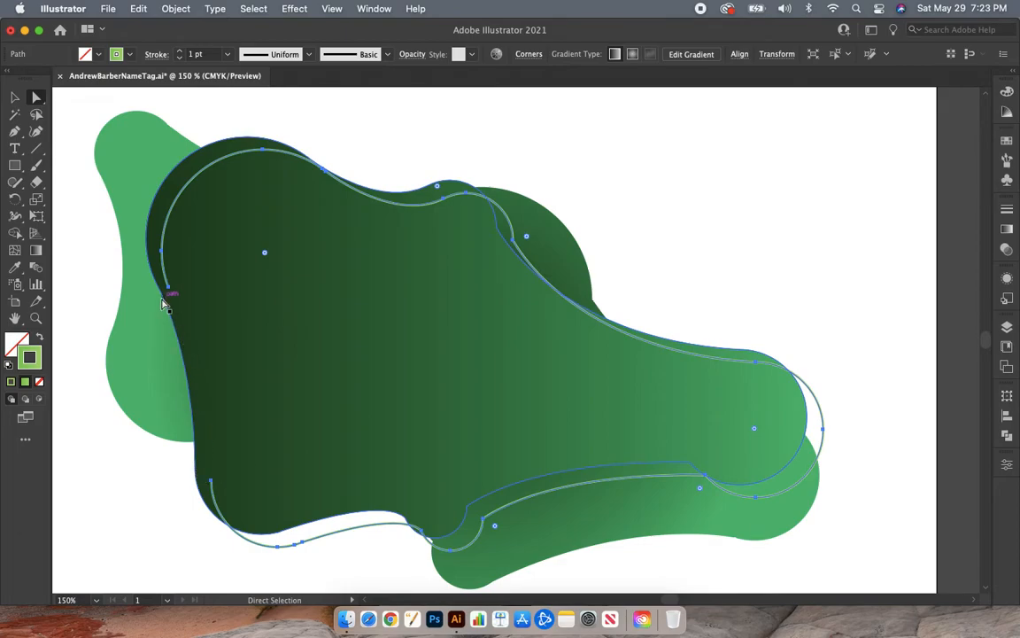
drag(163, 254, 163, 254)
key(Delete)
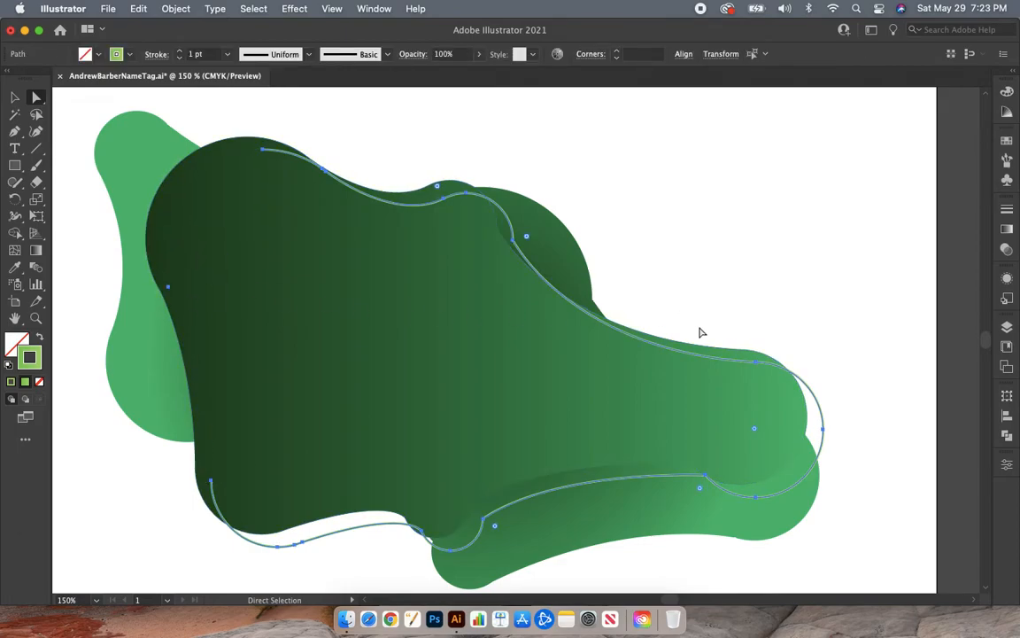
- Try deleting the outline's lower segments near the blob's narrow right end, and undo the deletion
click(709, 481)
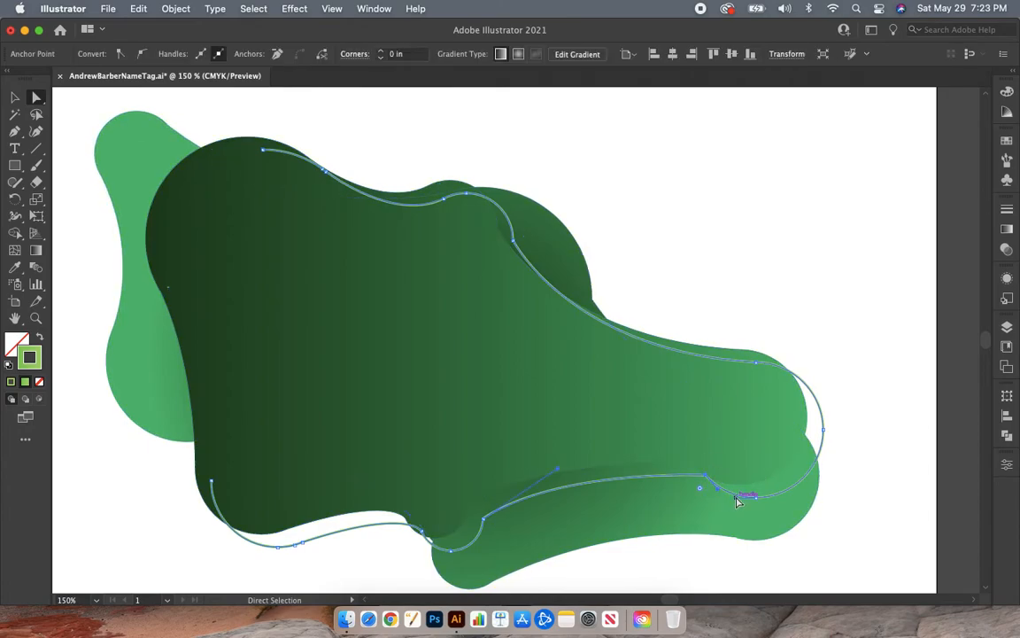
key(Delete)
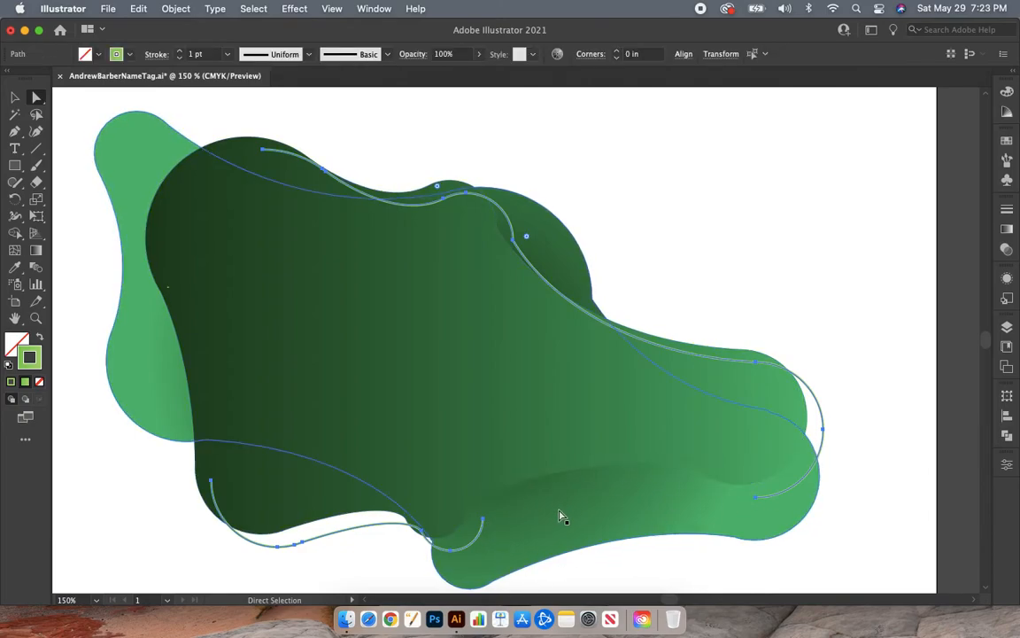
click(138, 8)
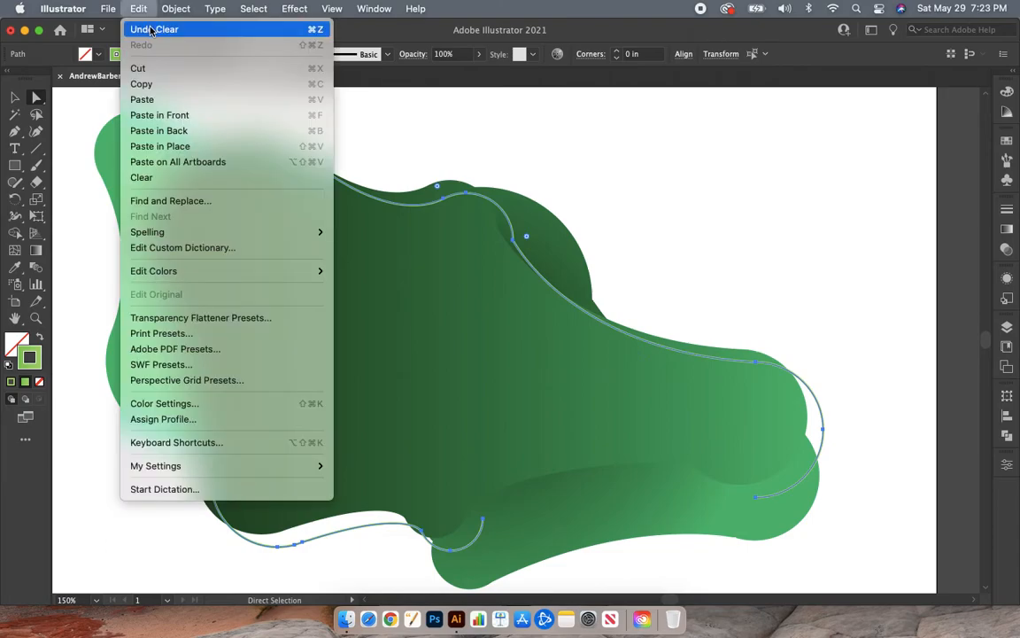
click(150, 31)
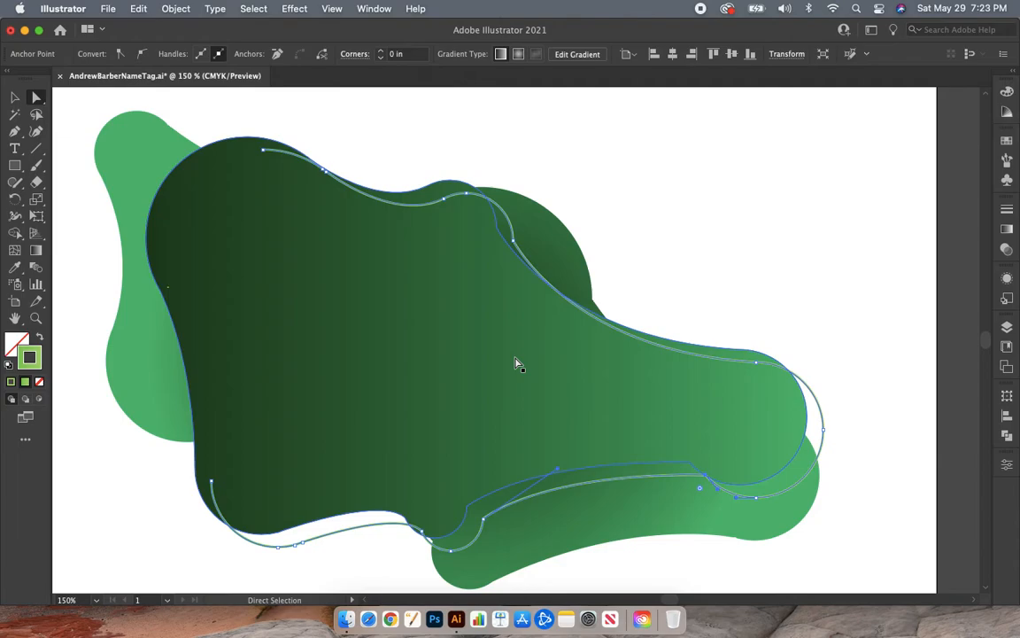
- Delete the outline's long upper-right segment between the small bump and the rounded right end, and deselect the path
click(665, 349)
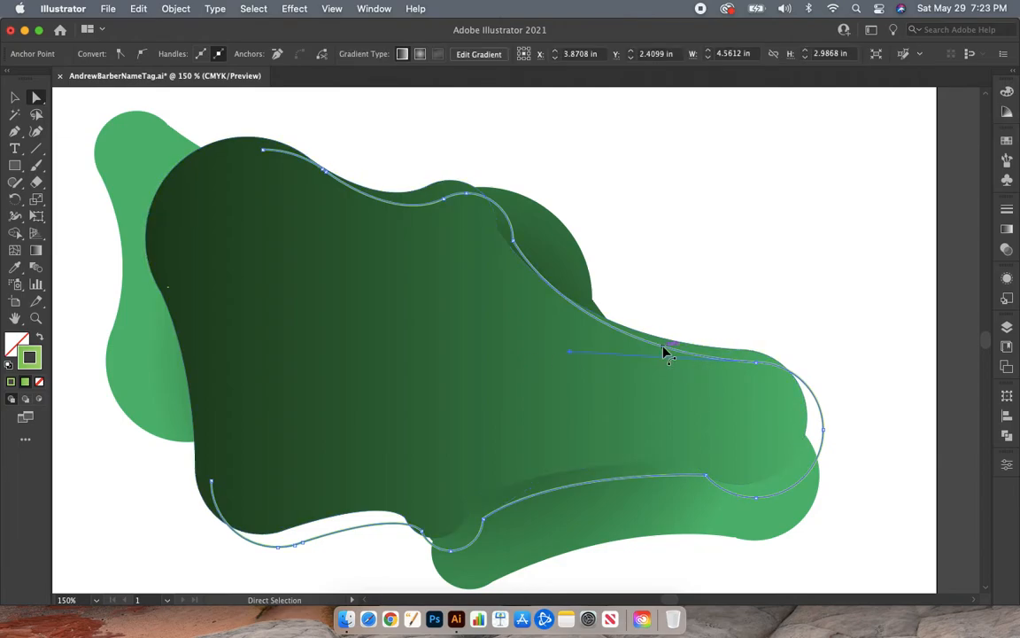
key(Delete)
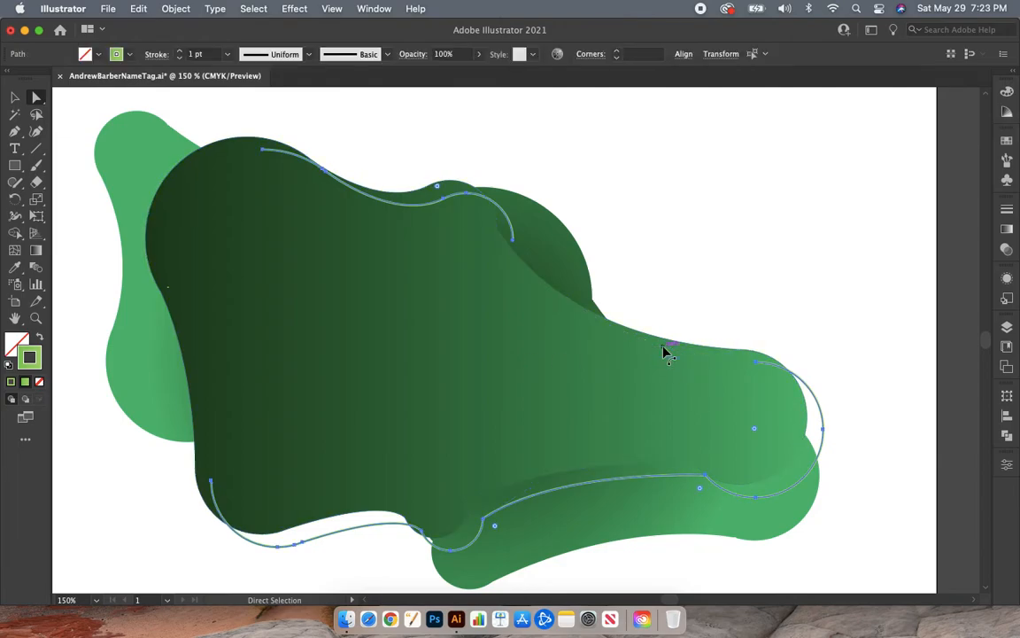
click(19, 98)
click(105, 263)
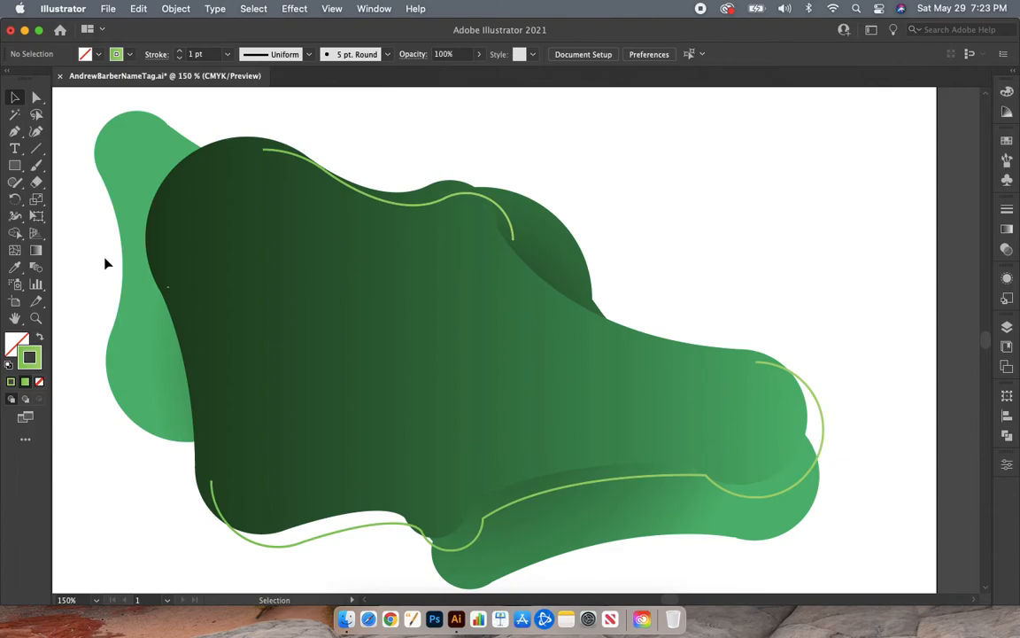
- Delete the stray anchor point left over near the front blob's left edge using Direct Selection
key(a)
key(super+1)
key(super+minus)
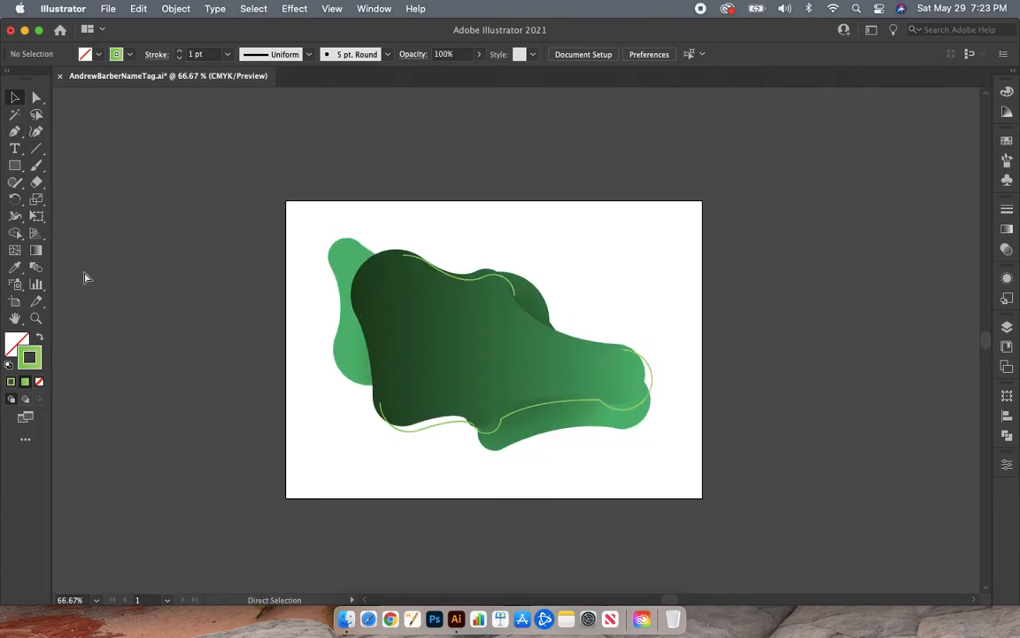
key(super+plus)
key(super+plus)
key(super+plus)
key(v)
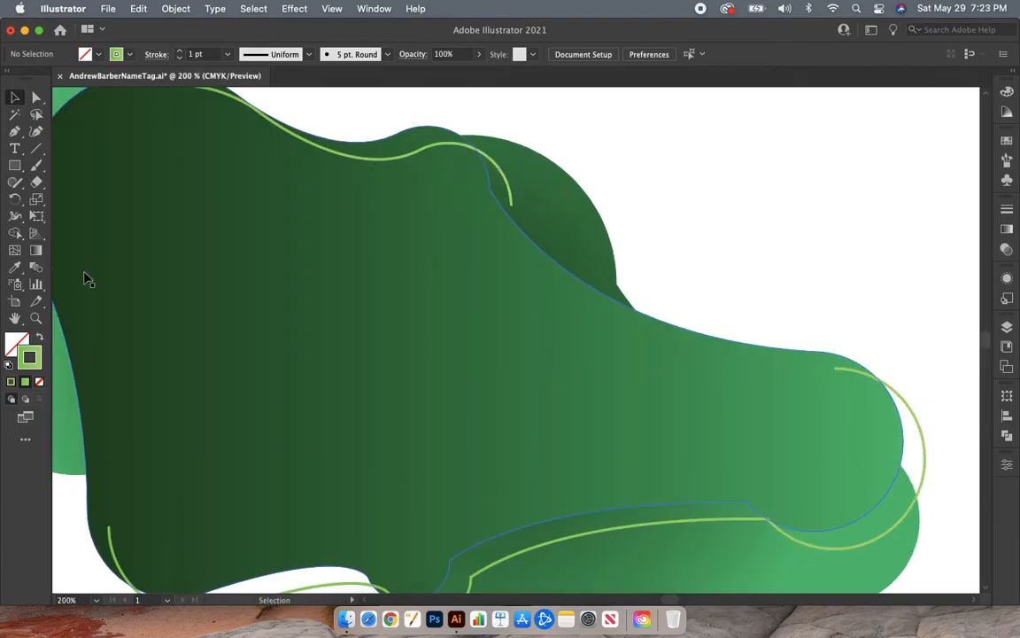
key(a)
click(93, 268)
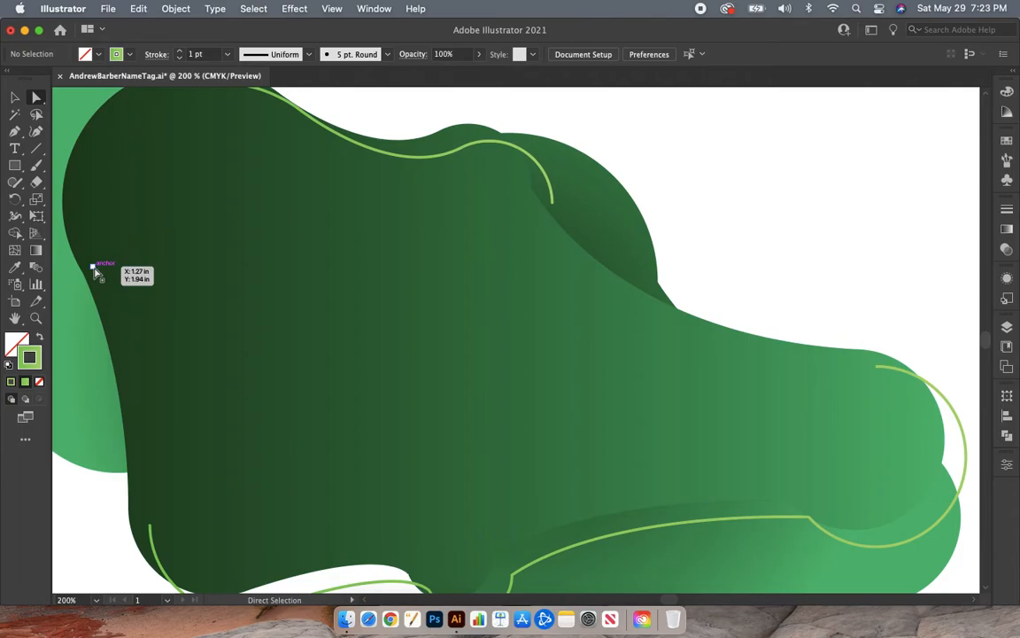
click(94, 269)
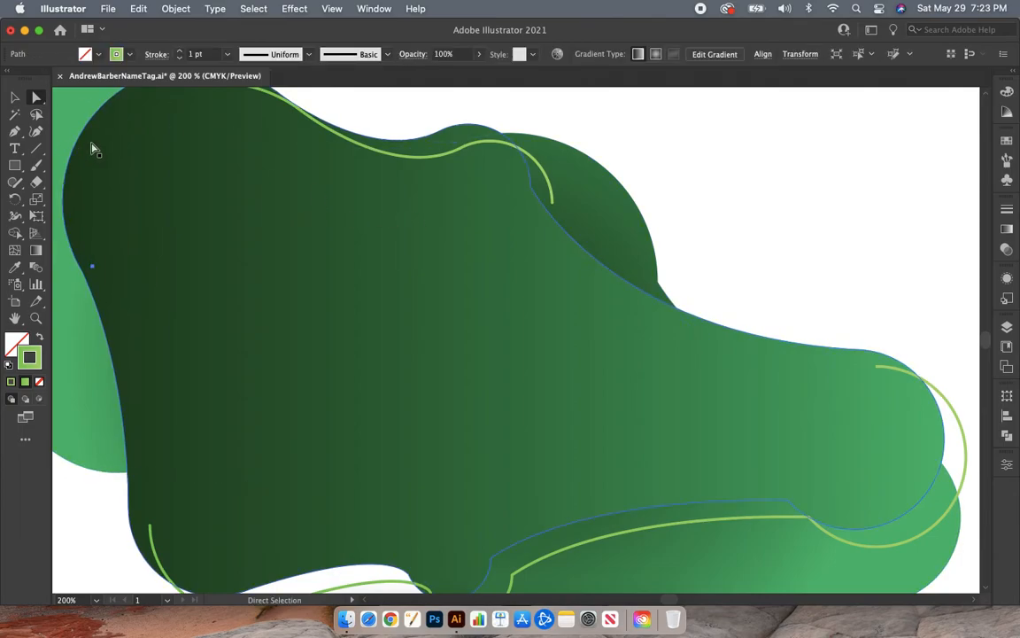
key(super+shift+a)
key(v)
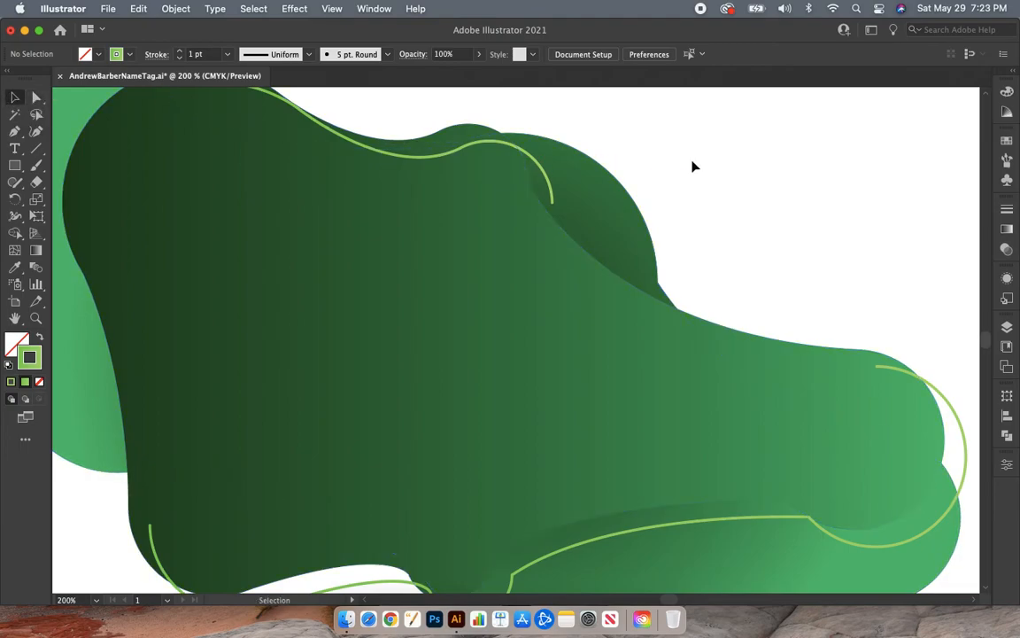
key(super+minus)
key(super+minus)
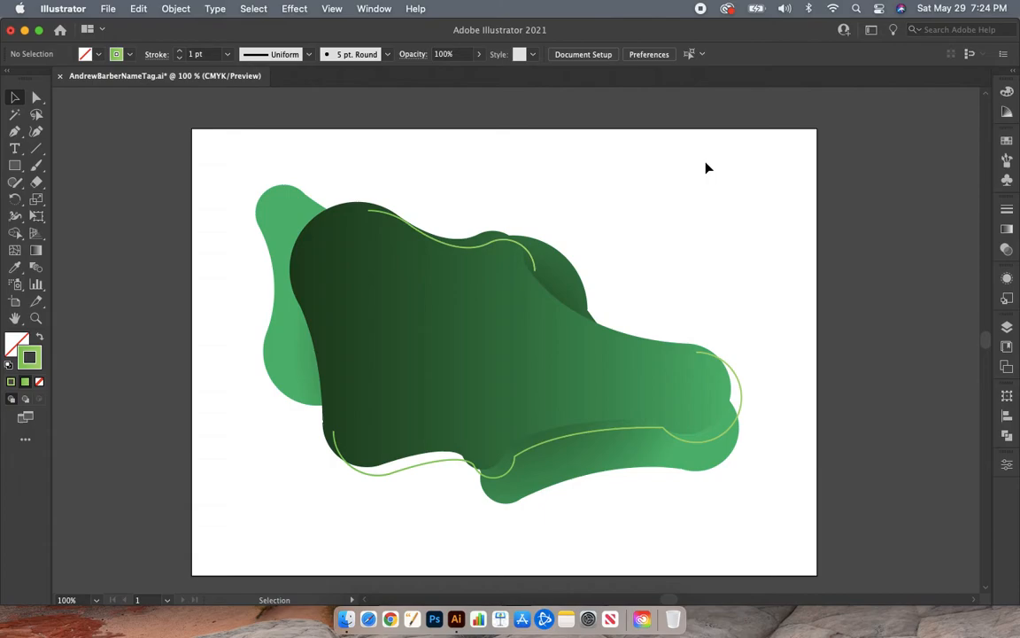
scroll(706, 169, right, 2)
scroll(707, 168, down, 1)
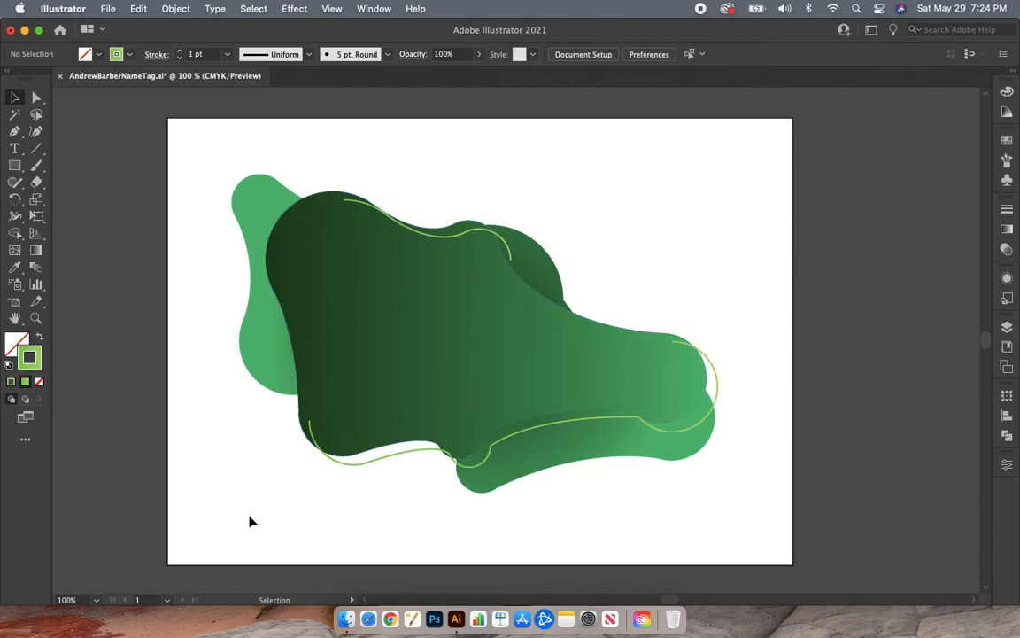
scroll(250, 522, up, 2)
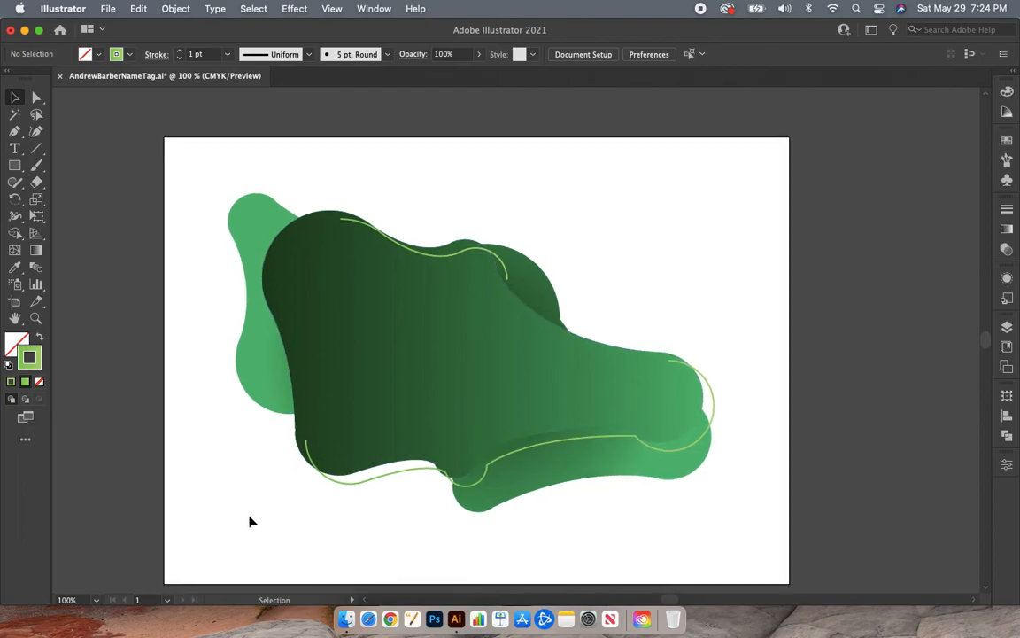
- Copy the front dark-green blob, paste a duplicate, and move it onto the empty canvas left of the artboard
key(super+minus)
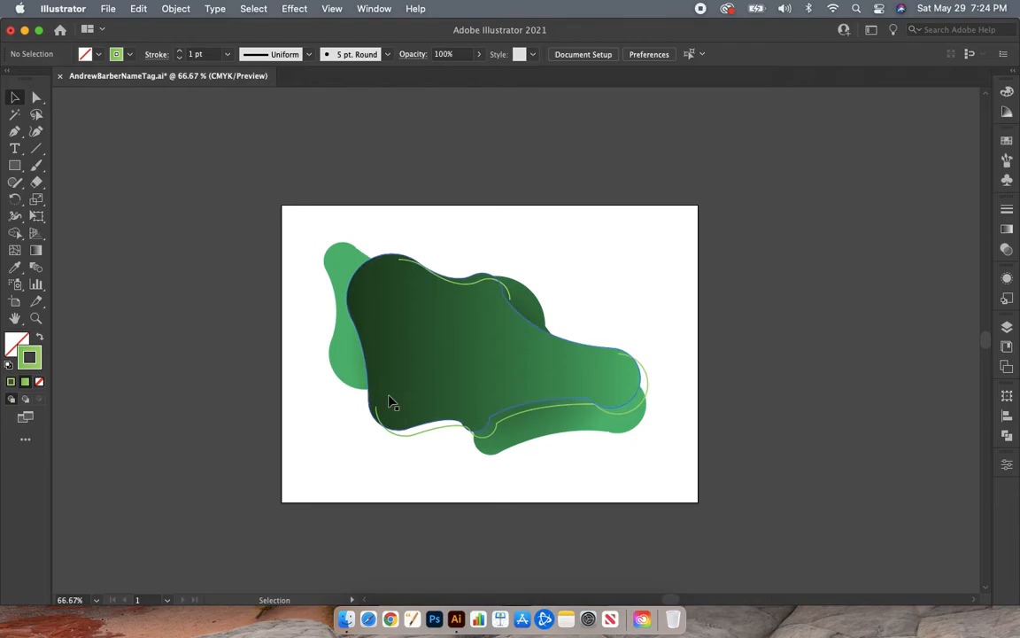
click(412, 390)
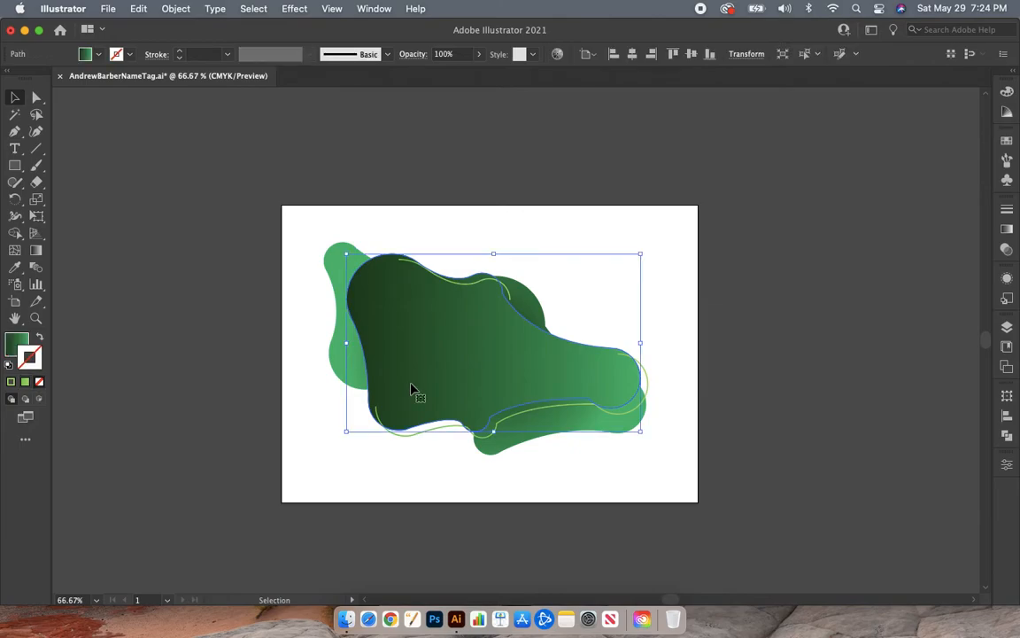
click(139, 9)
click(146, 82)
click(139, 8)
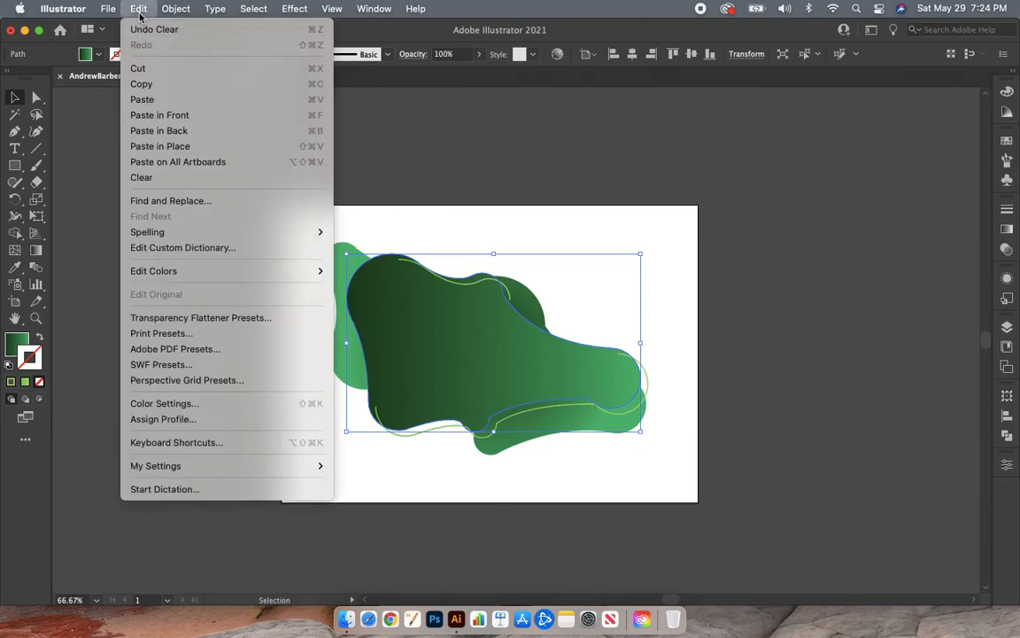
click(146, 100)
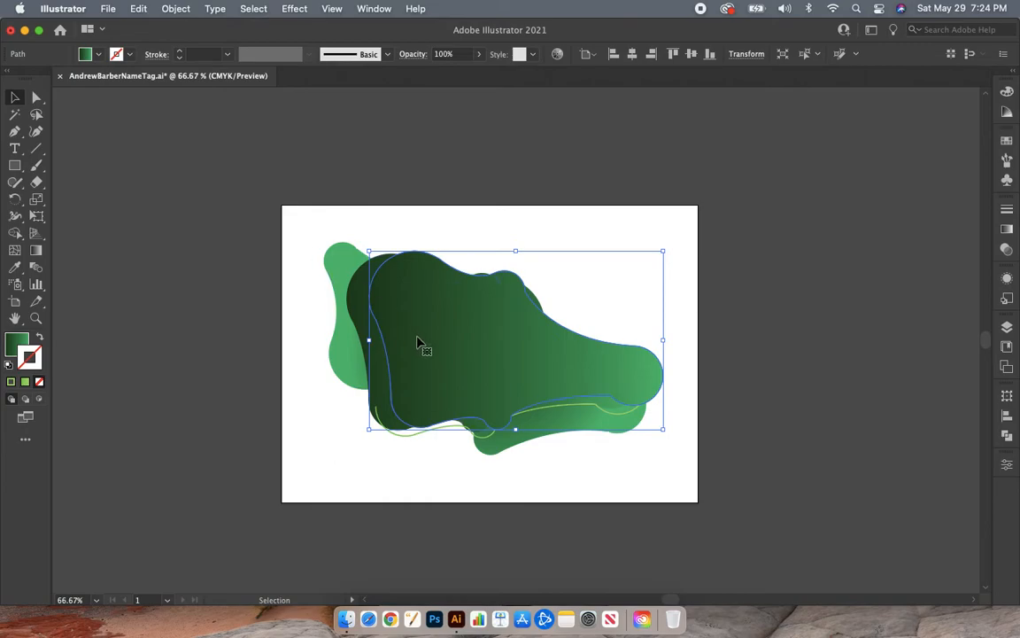
scroll(421, 343, left, 5)
drag(527, 330, 100, 319)
click(251, 507)
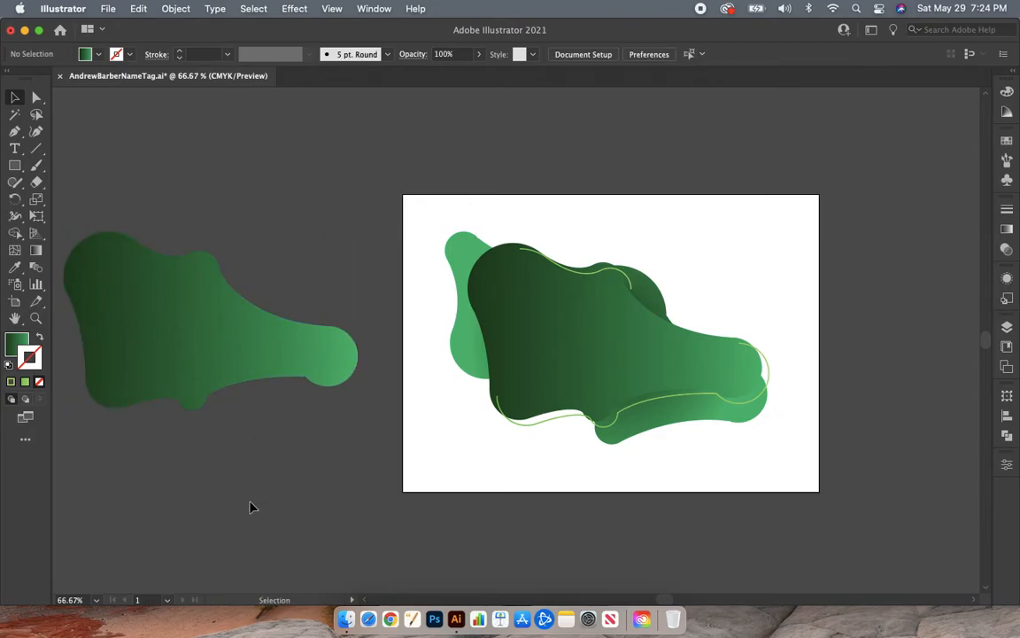
- Draw a tiny circle about 0.03 in wide with the Ellipse tool in the blank area above and right of the blobs, and deselect it
scroll(251, 506, right, 3)
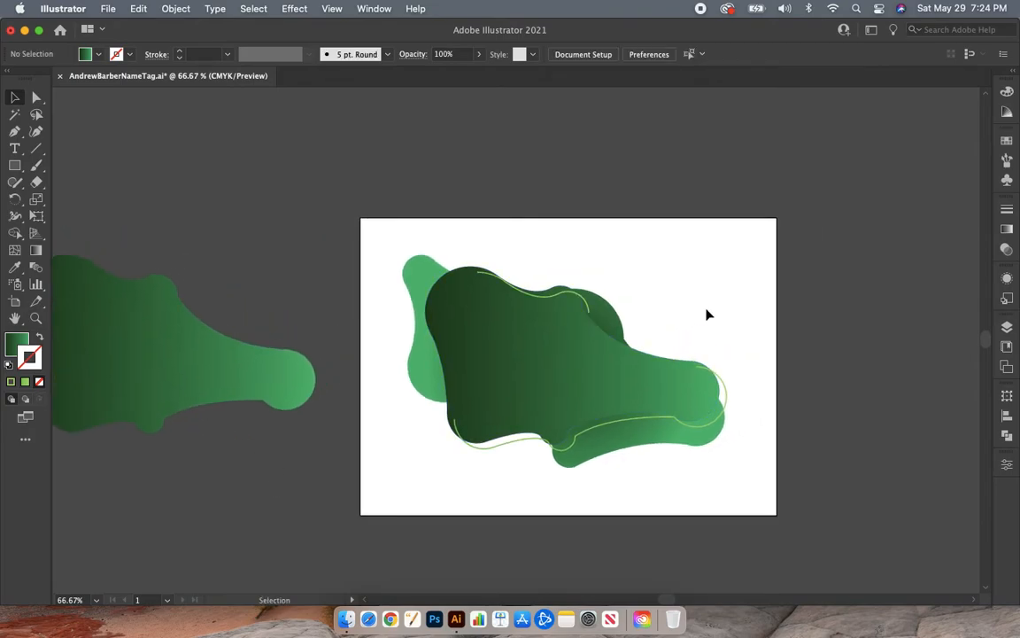
scroll(707, 314, right, 5)
key(super+equal)
key(super+equal)
key(super+equal)
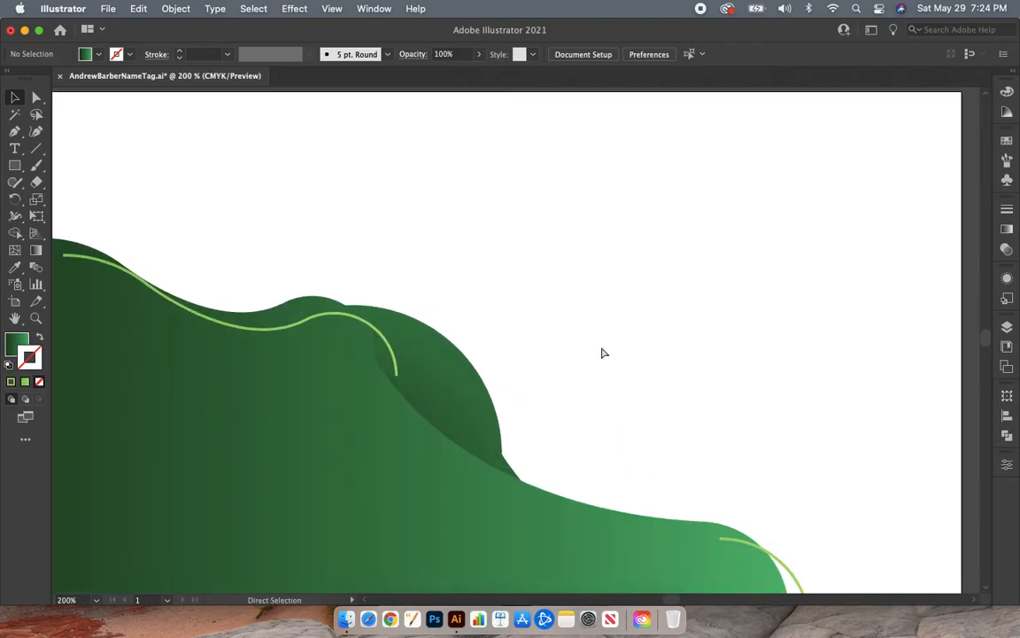
scroll(604, 352, right, 6)
key(super+equal)
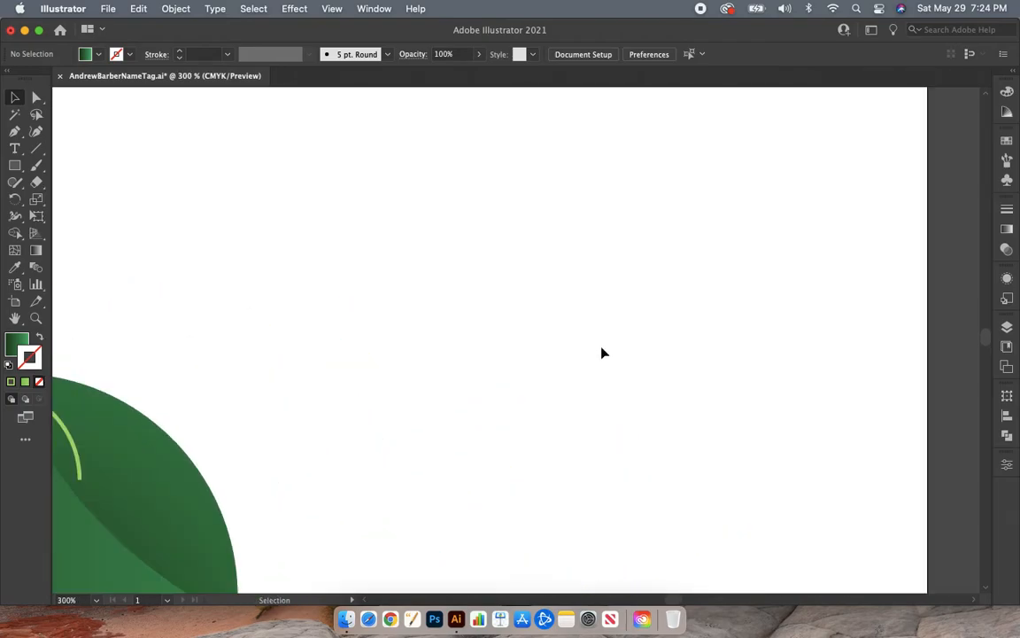
drag(14, 165, 59, 199)
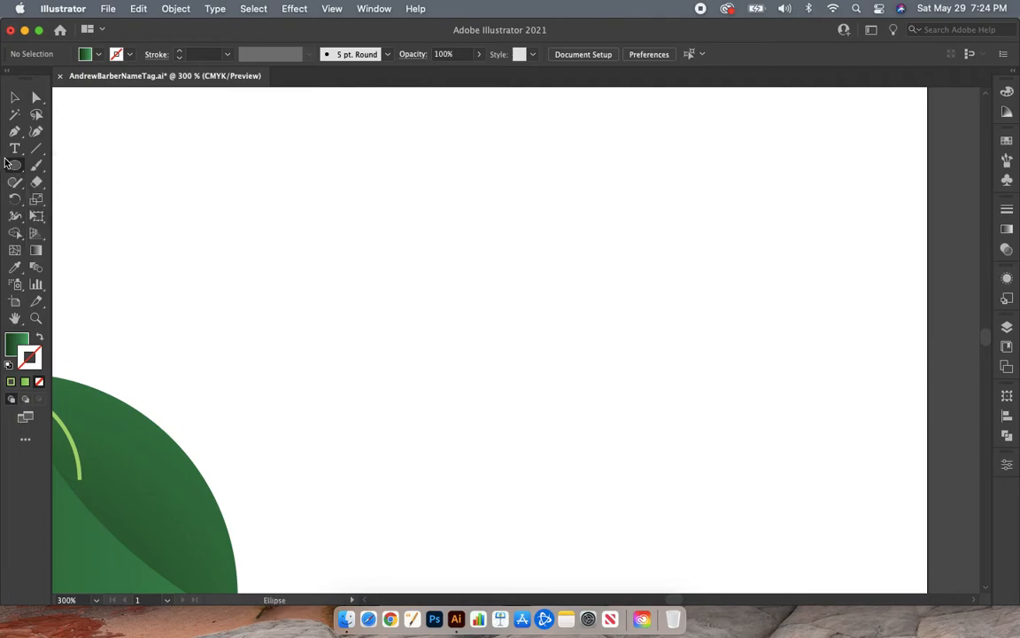
drag(14, 168, 73, 202)
drag(507, 202, 511, 208)
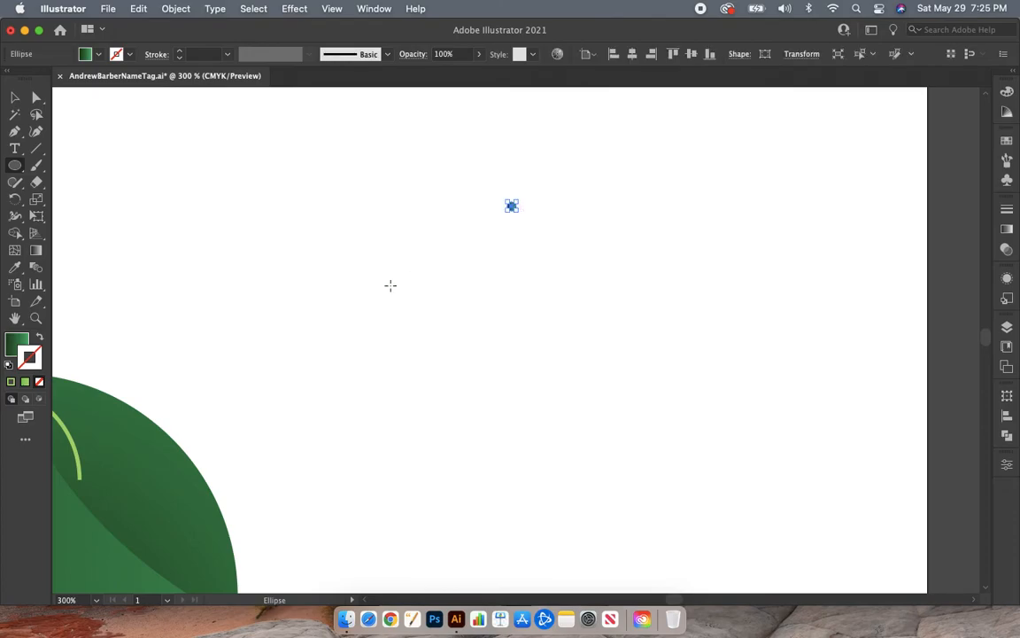
click(17, 100)
click(283, 150)
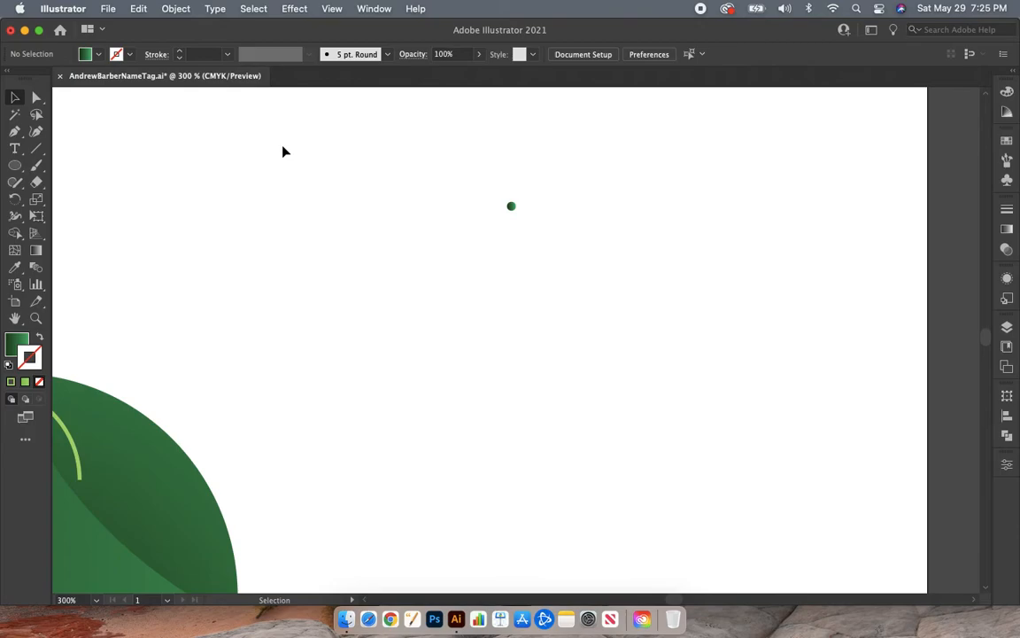
- Make a new pattern swatch from the small green circle and acknowledge the notice
drag(454, 169, 554, 239)
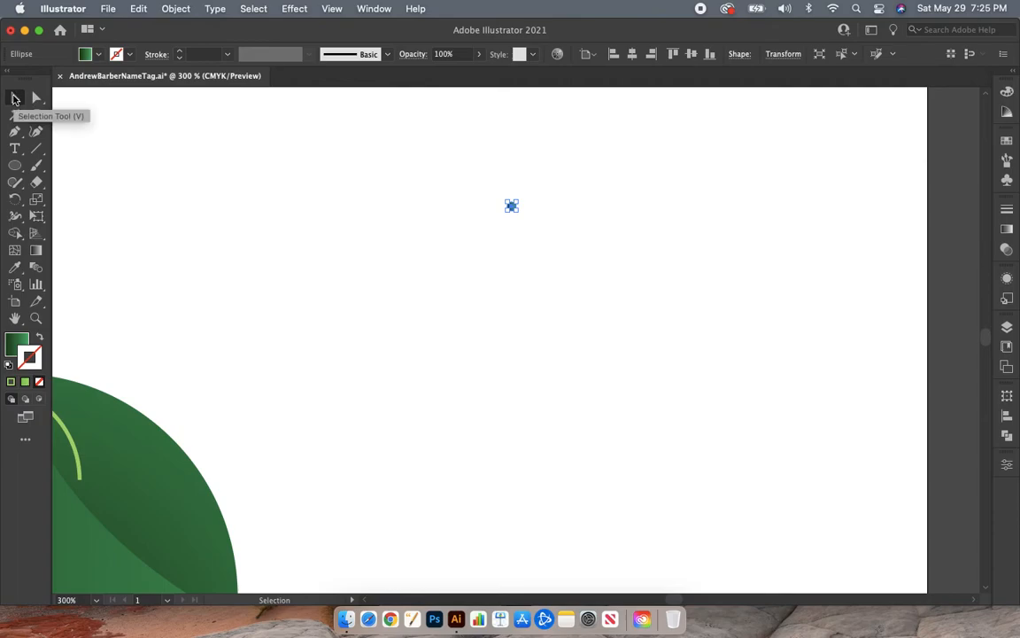
click(175, 10)
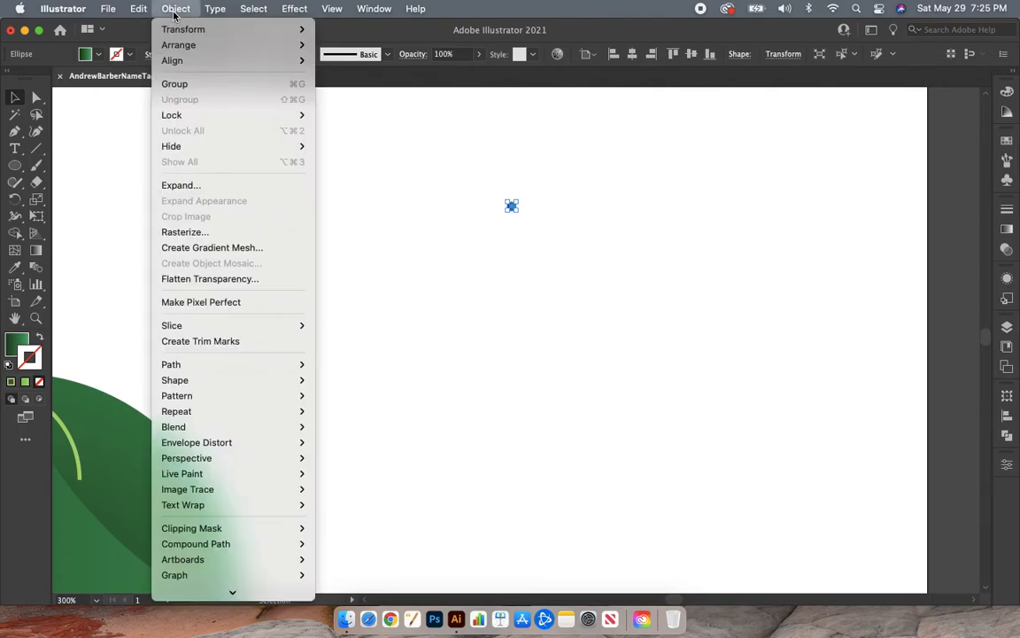
mouse_move(212, 397)
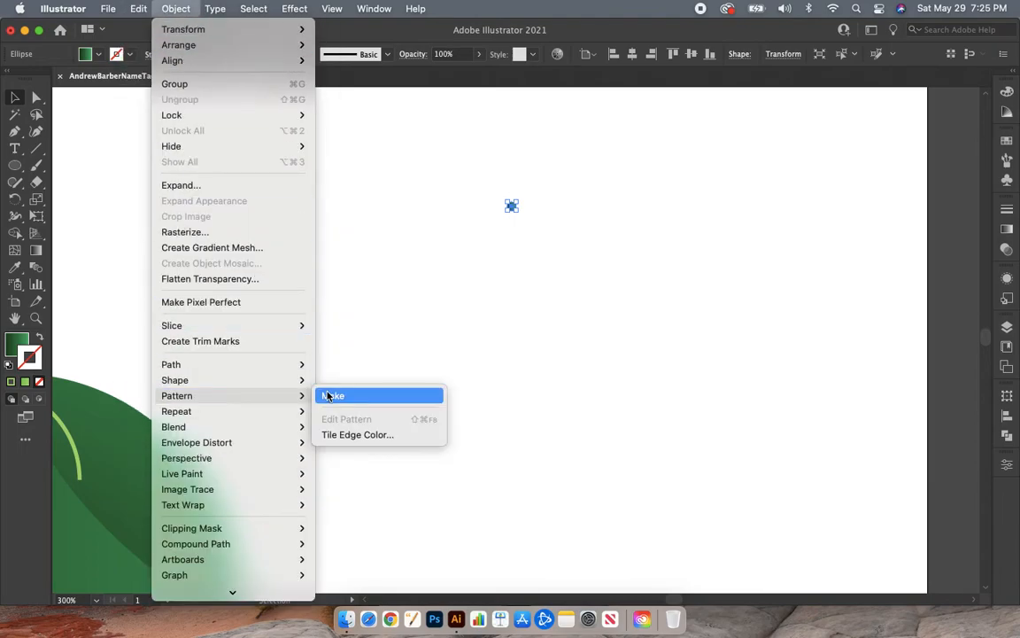
click(333, 400)
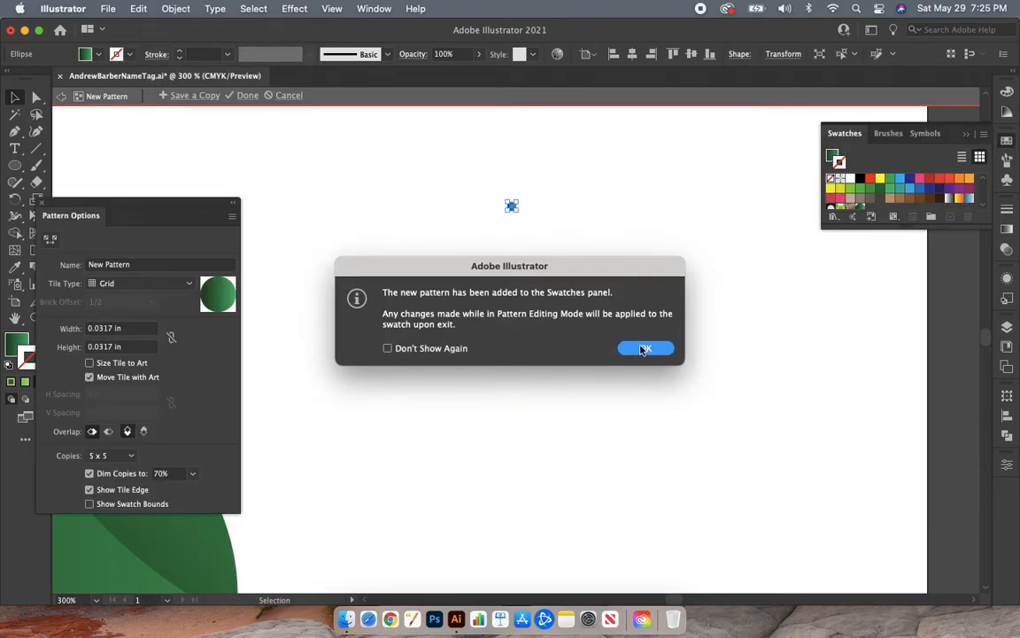
click(644, 348)
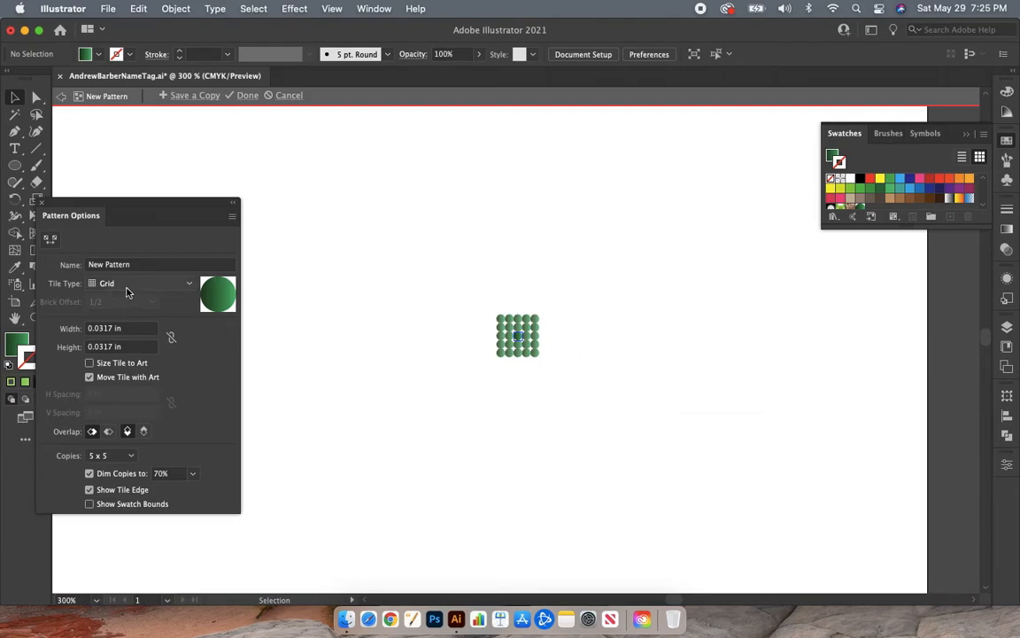
- Try the Brick by Column, Brick by Row and Hex by Column tile types for the pattern, and return to Grid
click(139, 283)
click(139, 291)
click(139, 287)
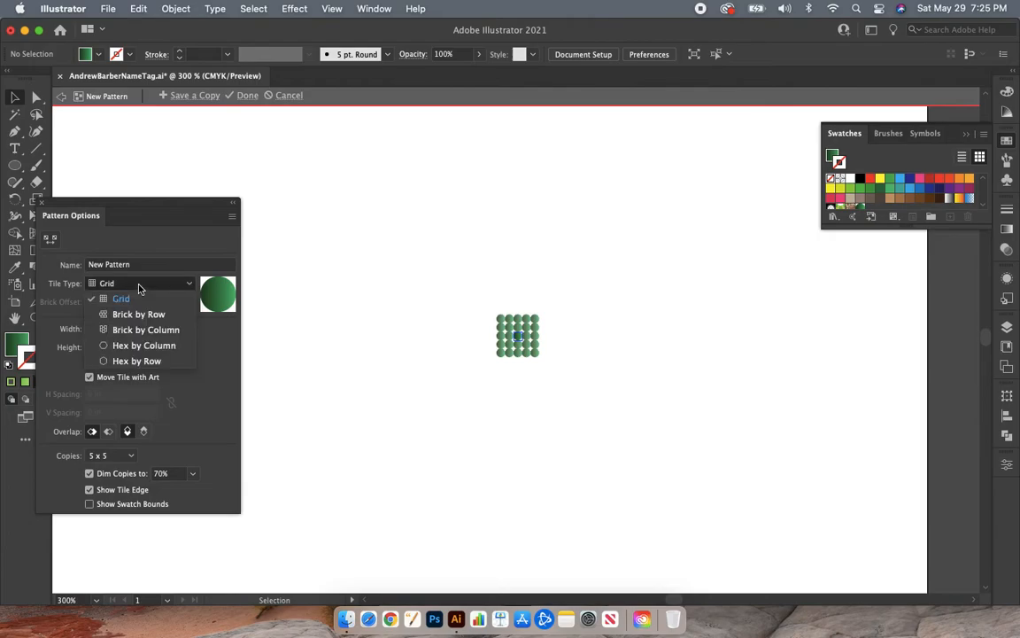
click(138, 332)
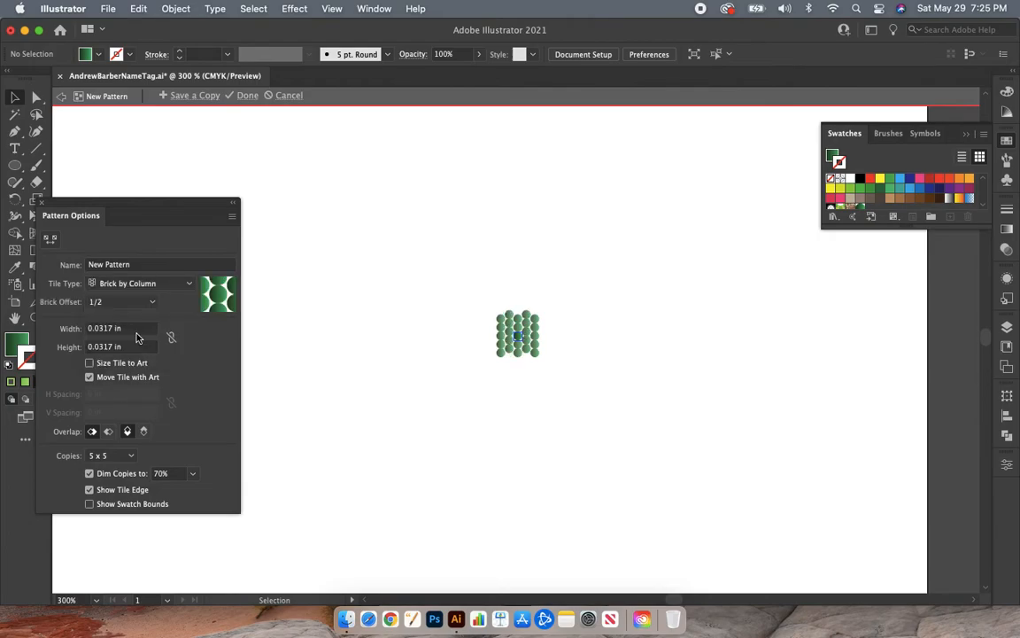
click(142, 290)
click(133, 316)
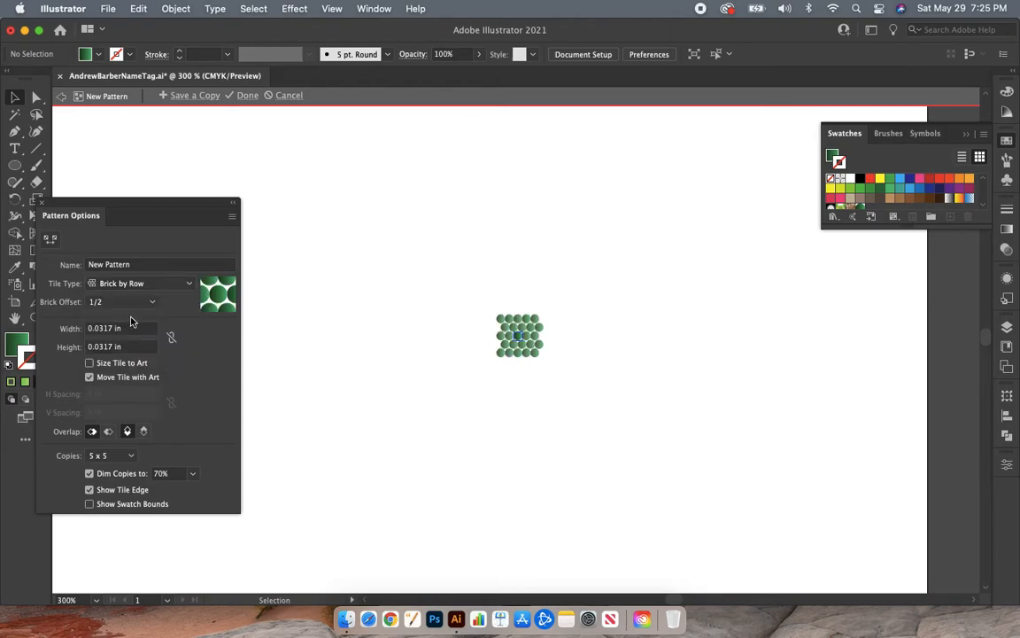
click(139, 290)
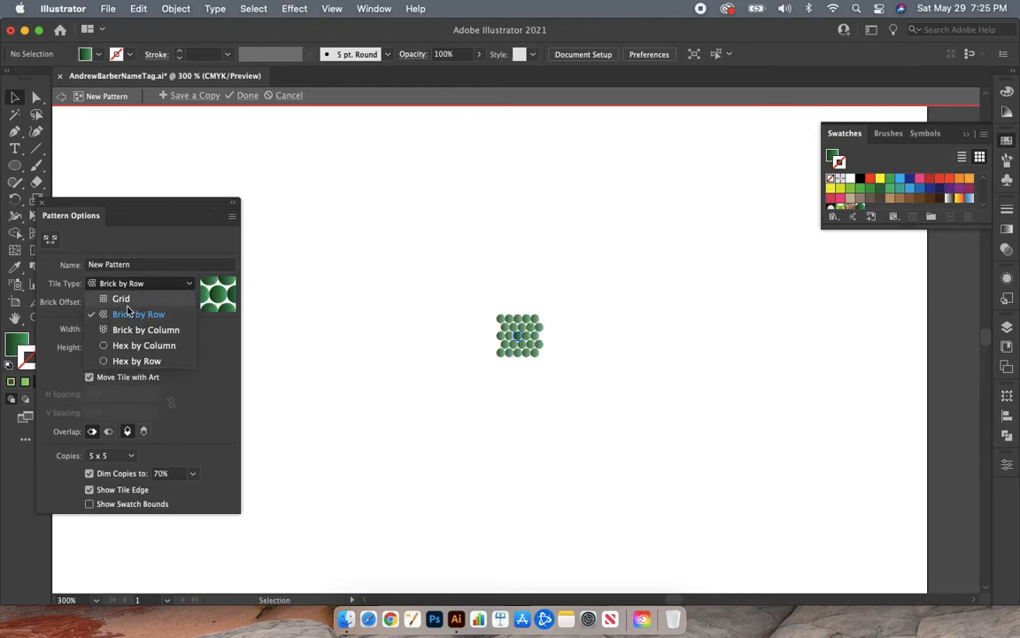
click(125, 347)
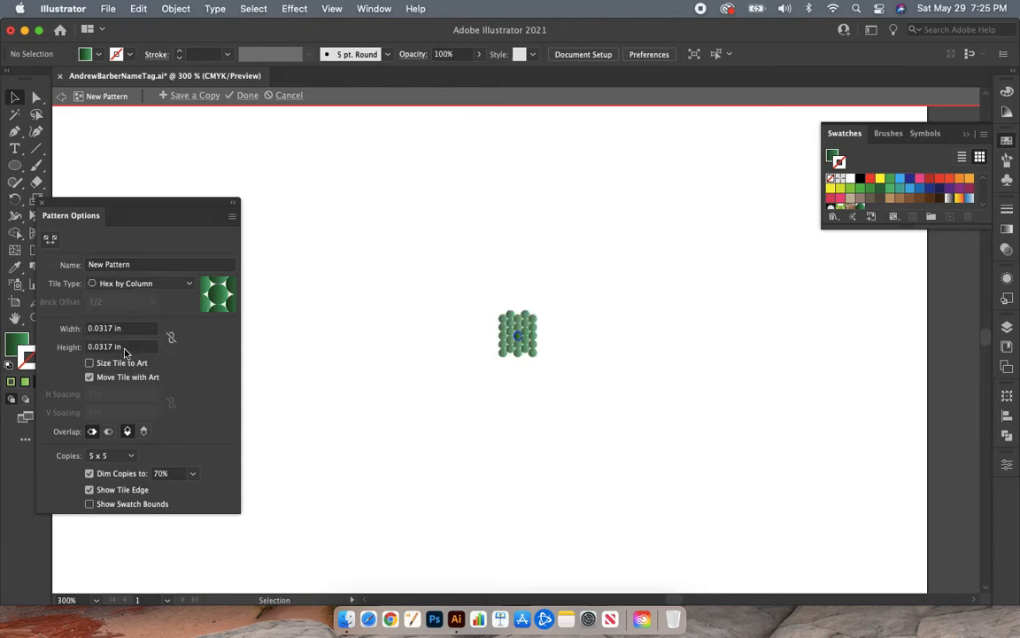
click(135, 284)
click(123, 302)
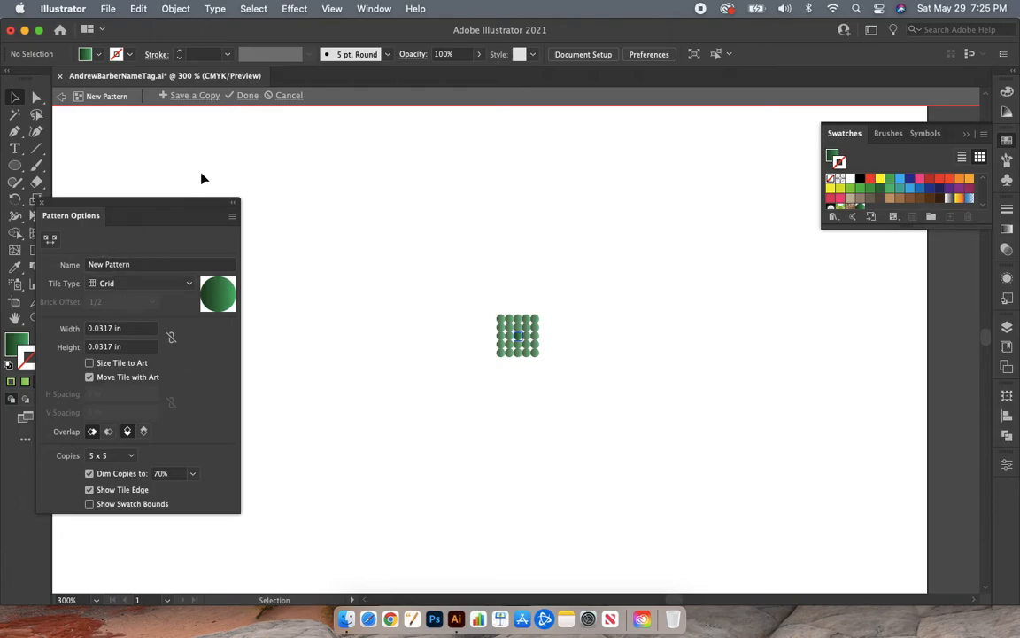
- Finish editing the dot pattern and delete the original small circle from the artboard
click(247, 95)
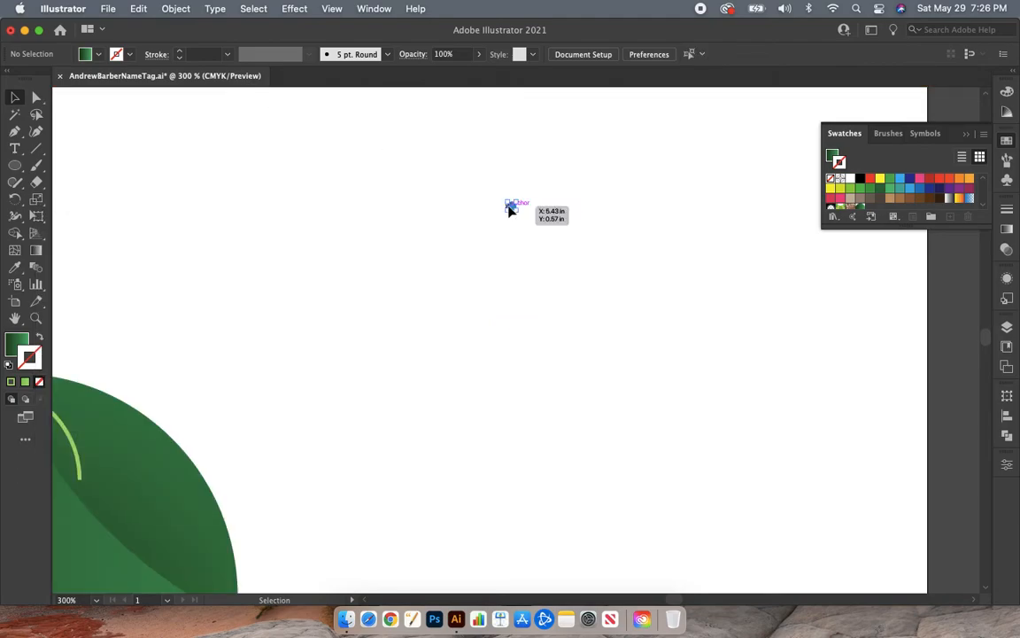
click(510, 208)
key(Delete)
- Try the new dot pattern swatch on the stroke of the blob copy beside the artboard, and reset that stroke to none
key(super+minus)
key(super+minus)
key(super+minus)
key(super+minus)
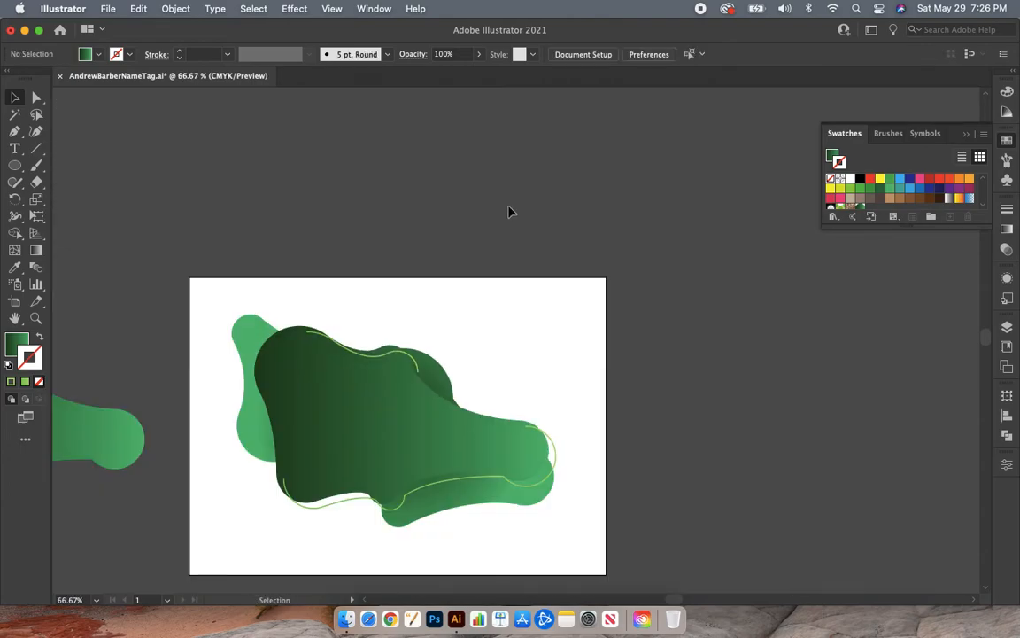
scroll(510, 212, left, 10)
scroll(510, 212, down, 3)
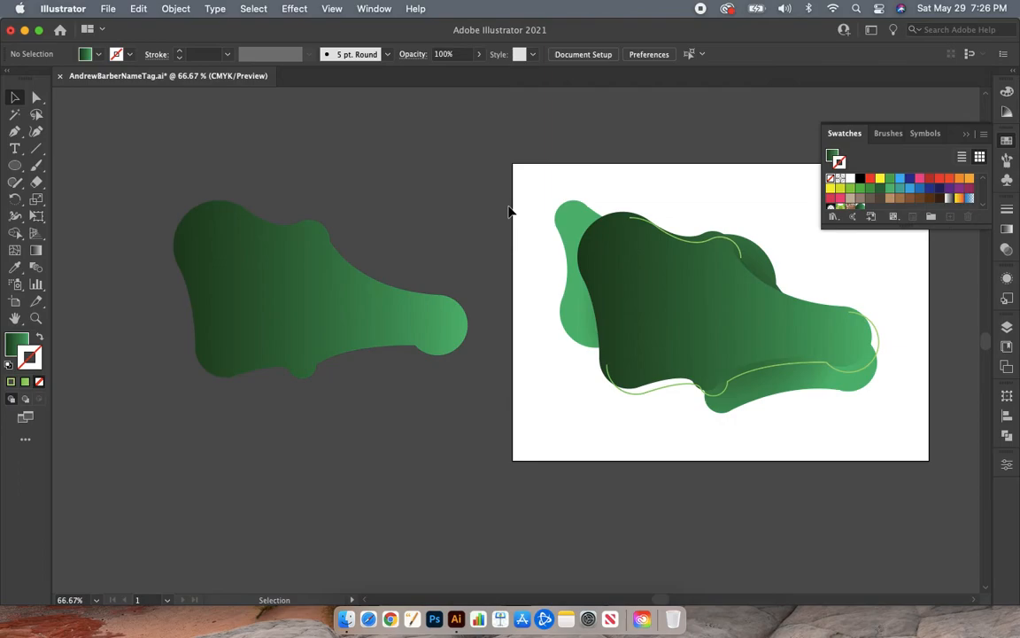
click(278, 338)
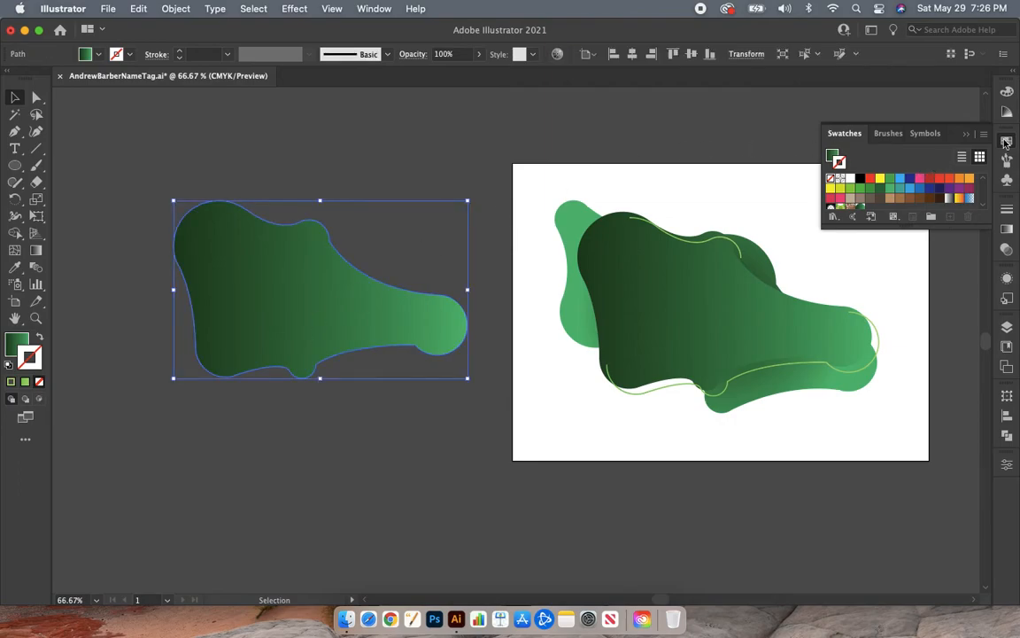
click(1006, 141)
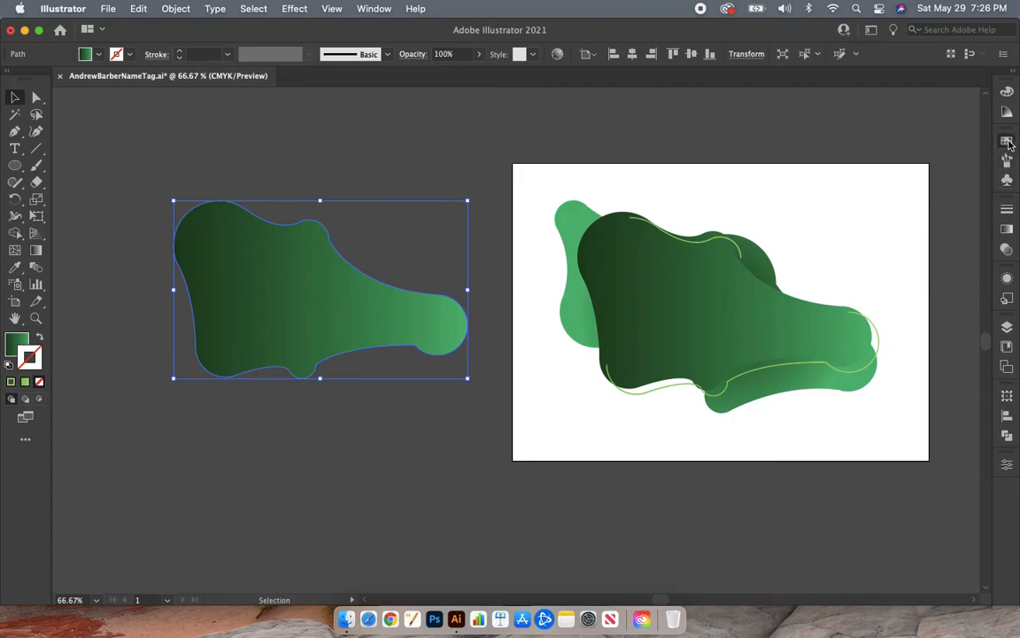
click(1007, 142)
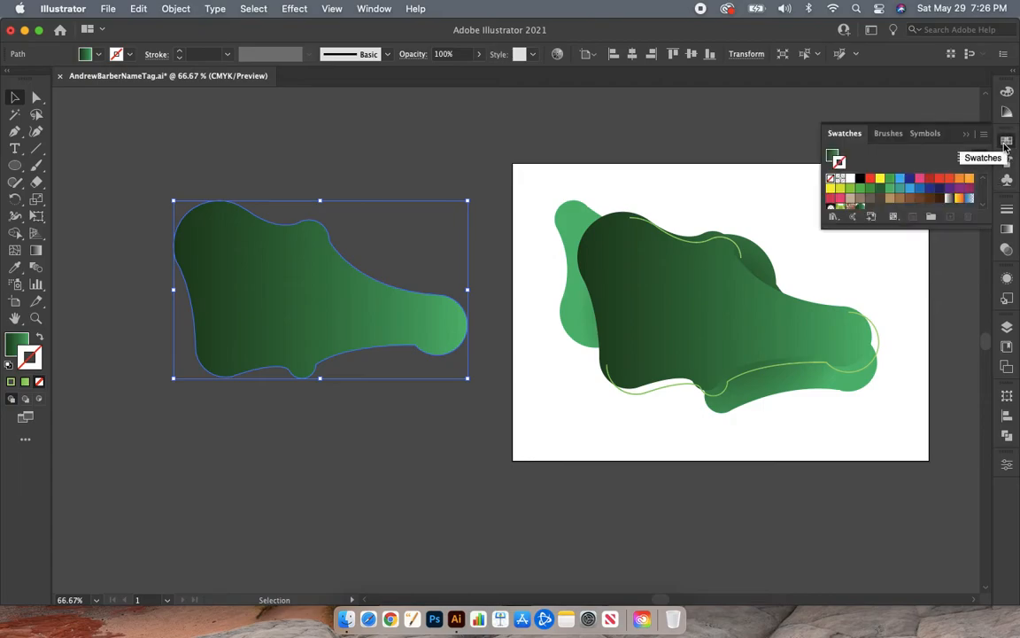
click(372, 9)
scroll(418, 235, down, 5)
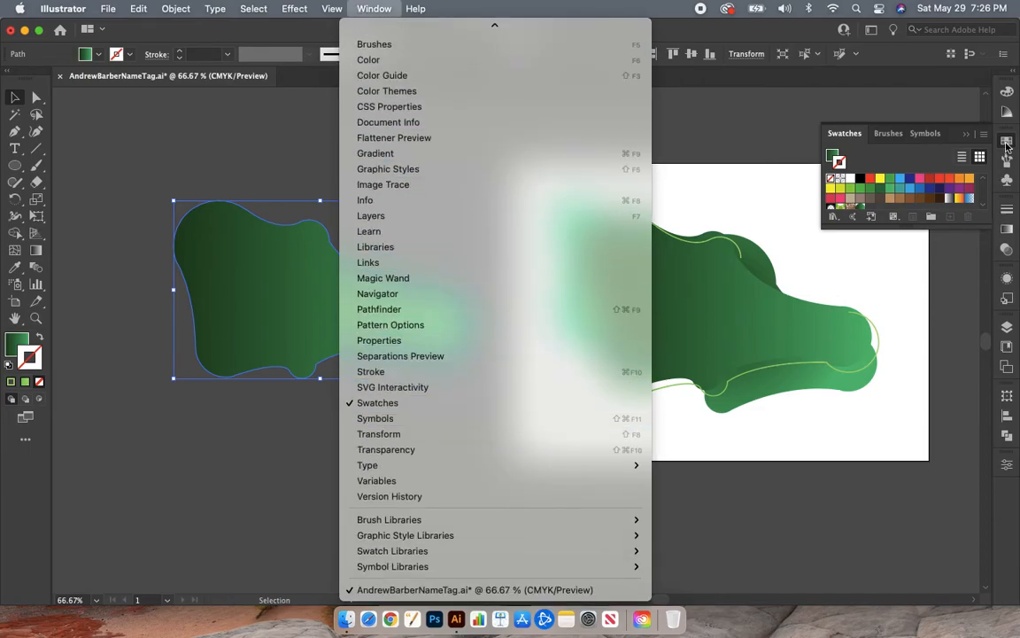
click(908, 133)
scroll(880, 194, down, 3)
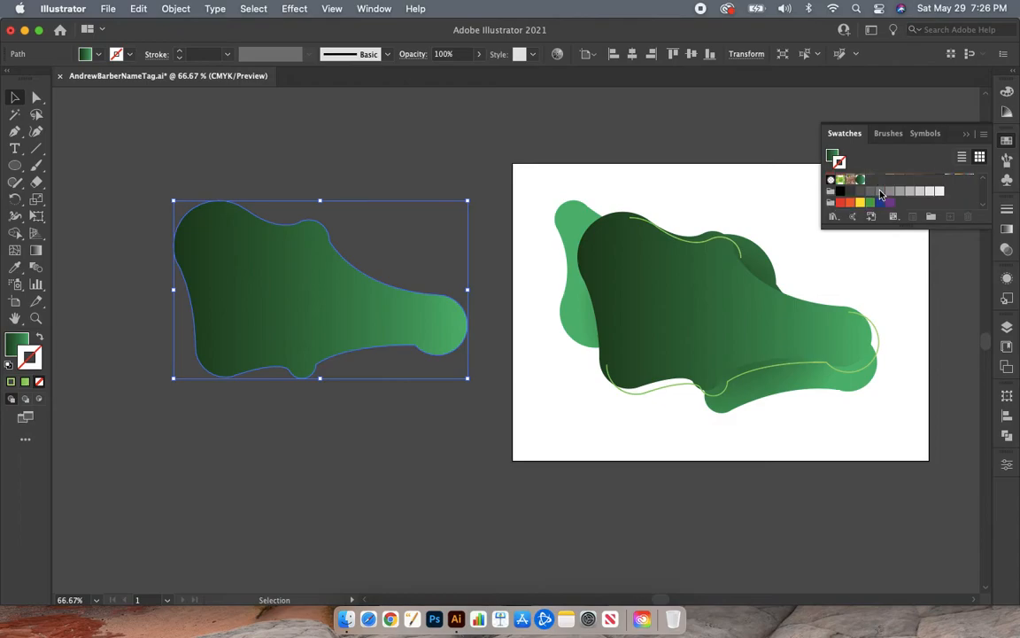
scroll(881, 194, up, 2)
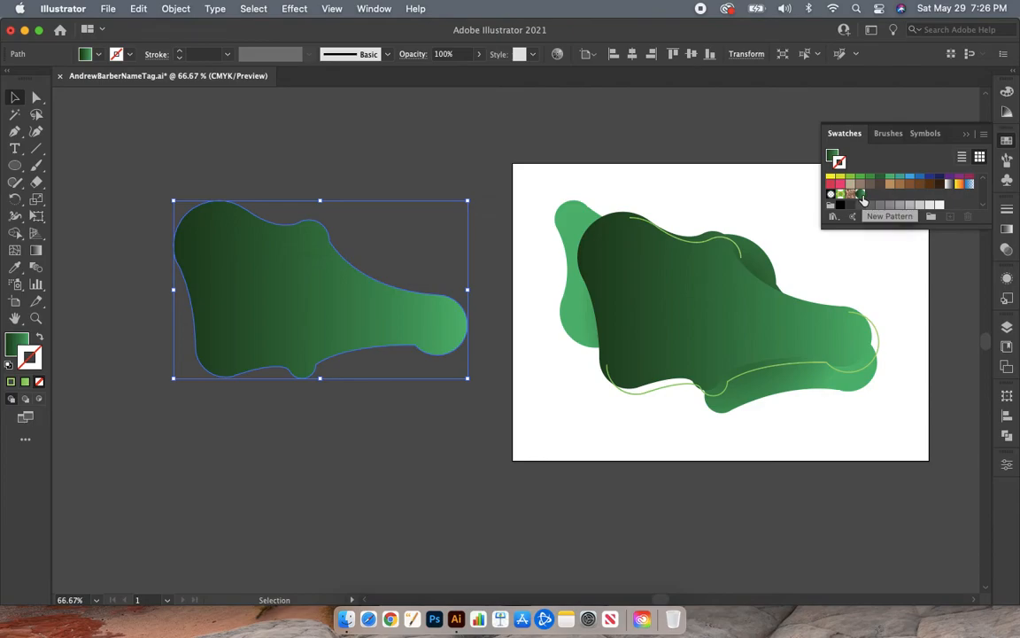
click(863, 200)
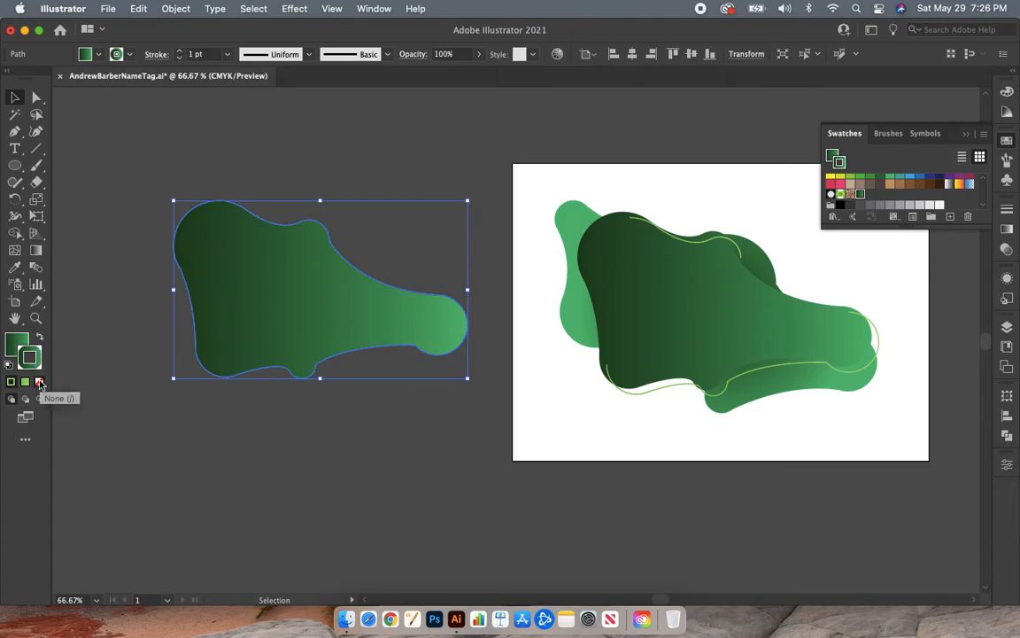
click(39, 381)
- Fill the blob copy beside the artboard with the new dot pattern swatch, and deselect it
click(16, 343)
click(329, 498)
click(309, 316)
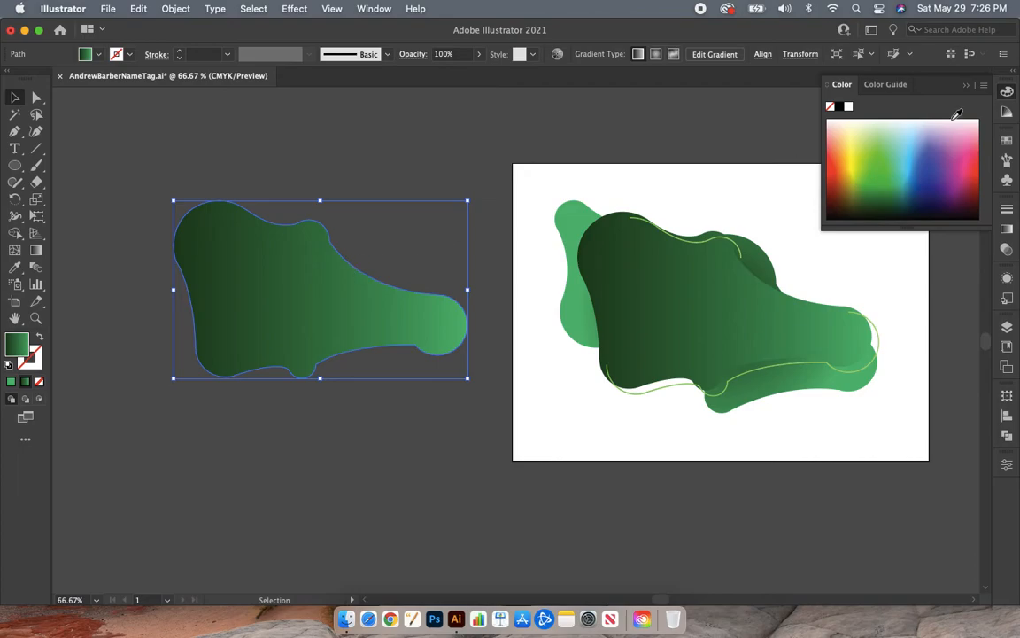
click(1007, 140)
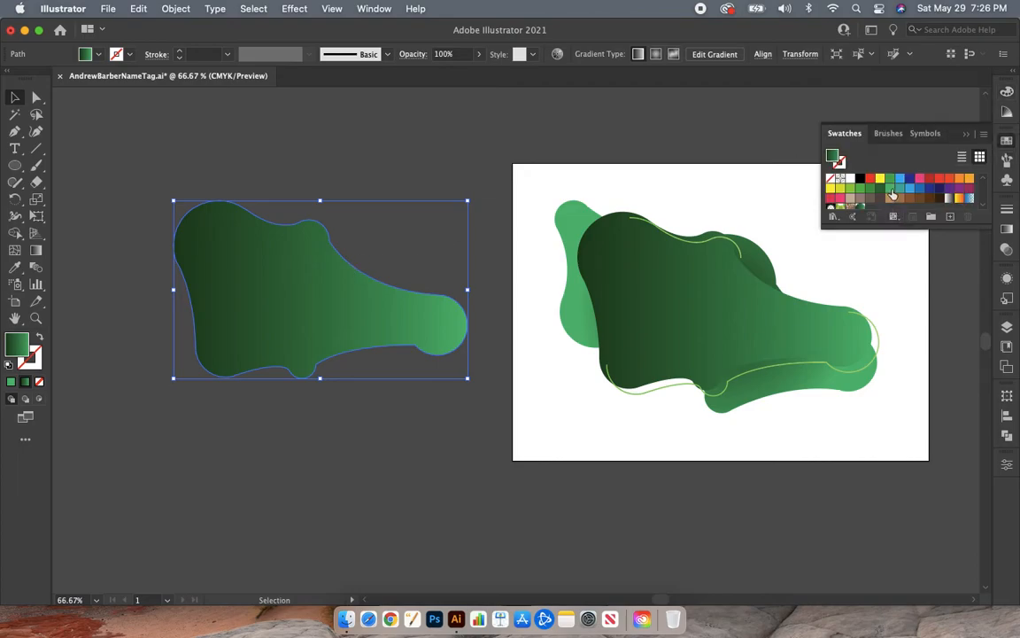
scroll(892, 194, down, 3)
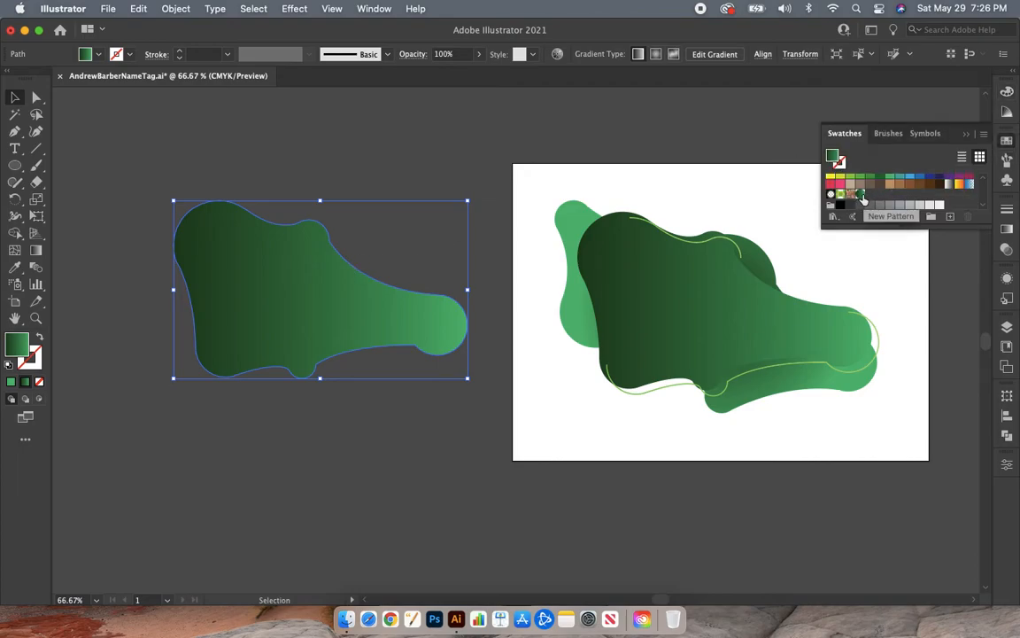
click(861, 195)
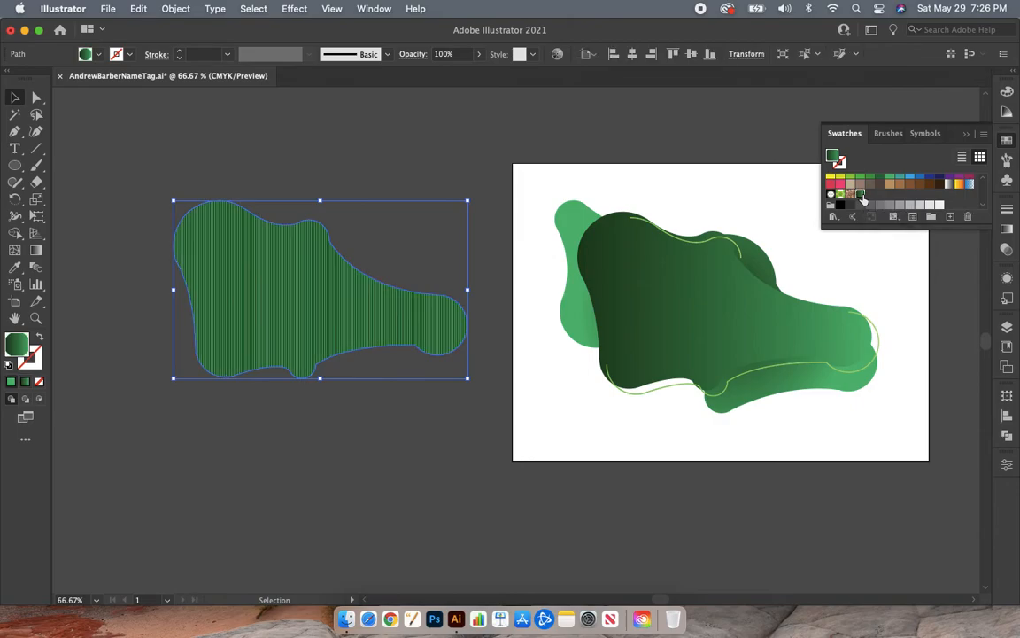
click(459, 517)
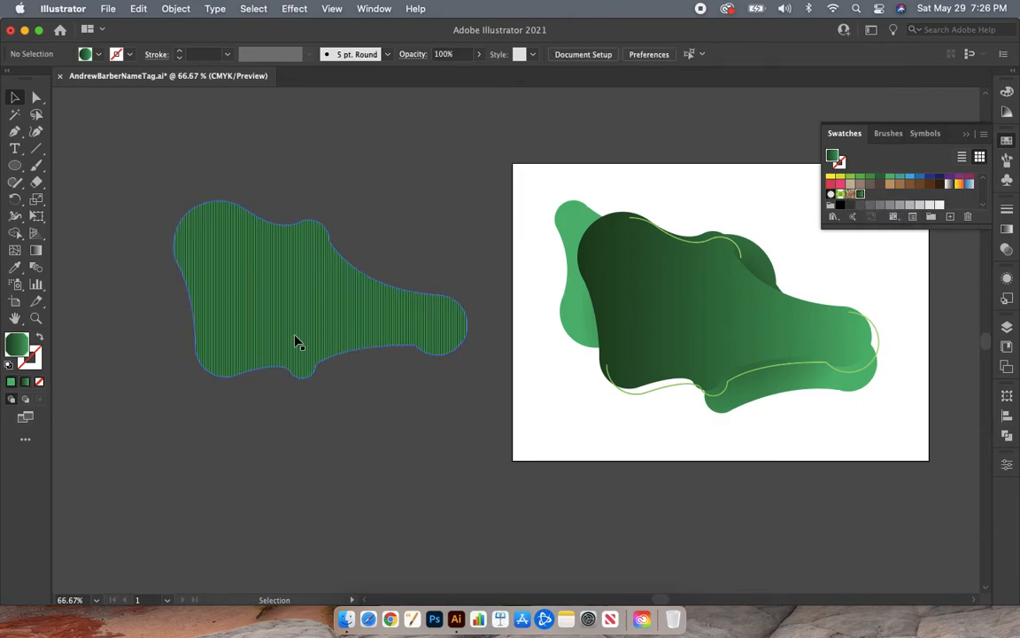
- Examine the dot pattern inside the blob copy up close
key(a)
key(super+plus)
key(super+plus)
key(super+plus)
key(super+plus)
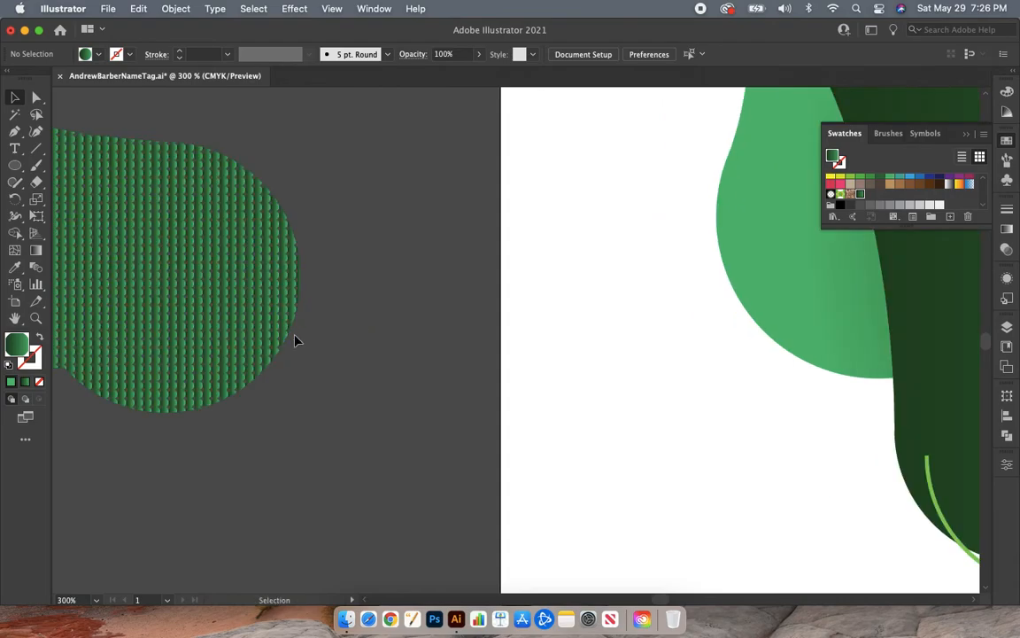
scroll(296, 337, left, 5)
scroll(295, 337, left, 1)
key(super+plus)
key(super+plus)
key(super+plus)
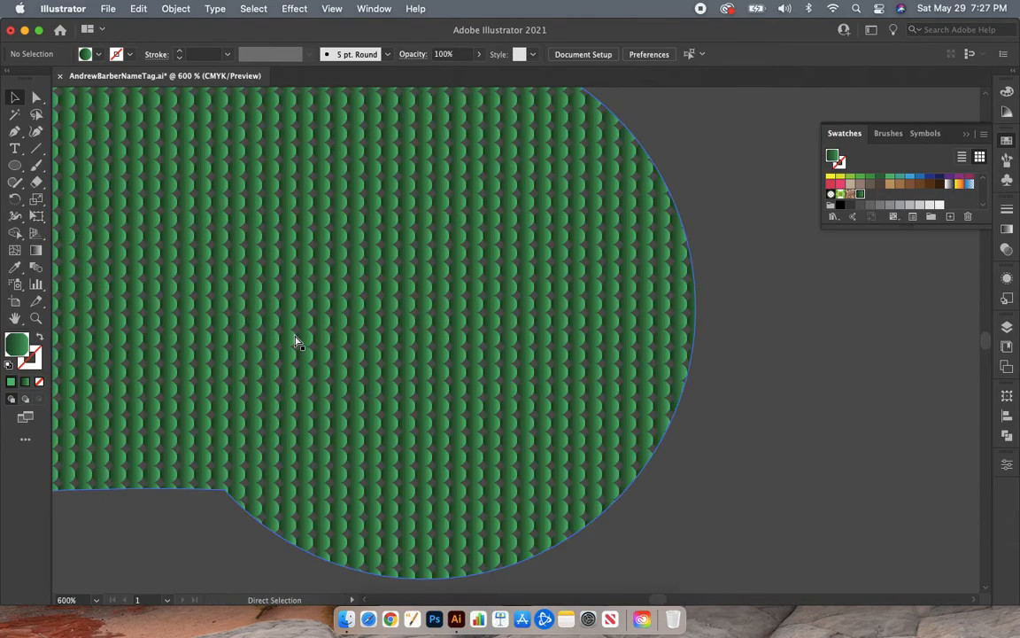
key(super+minus)
key(super+minus)
key(super+minus)
key(super+minus)
key(super+minus)
key(super+minus)
key(super+minus)
key(v)
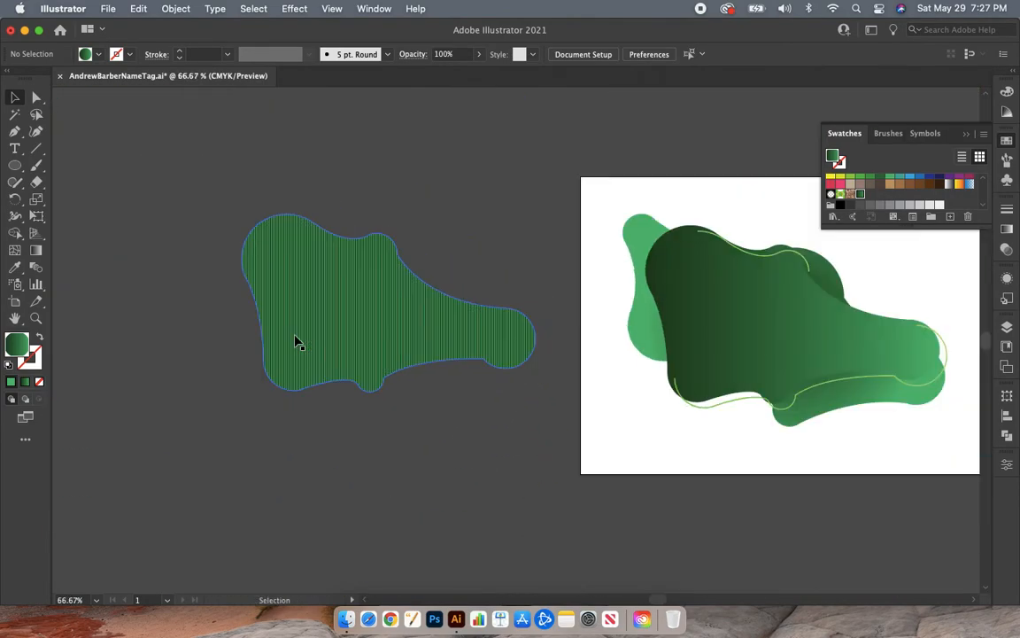
- Move the dot-patterned blob onto the artboard, aligned directly over the large dark green gradient blob
scroll(296, 342, right, 2)
scroll(296, 342, right, 2)
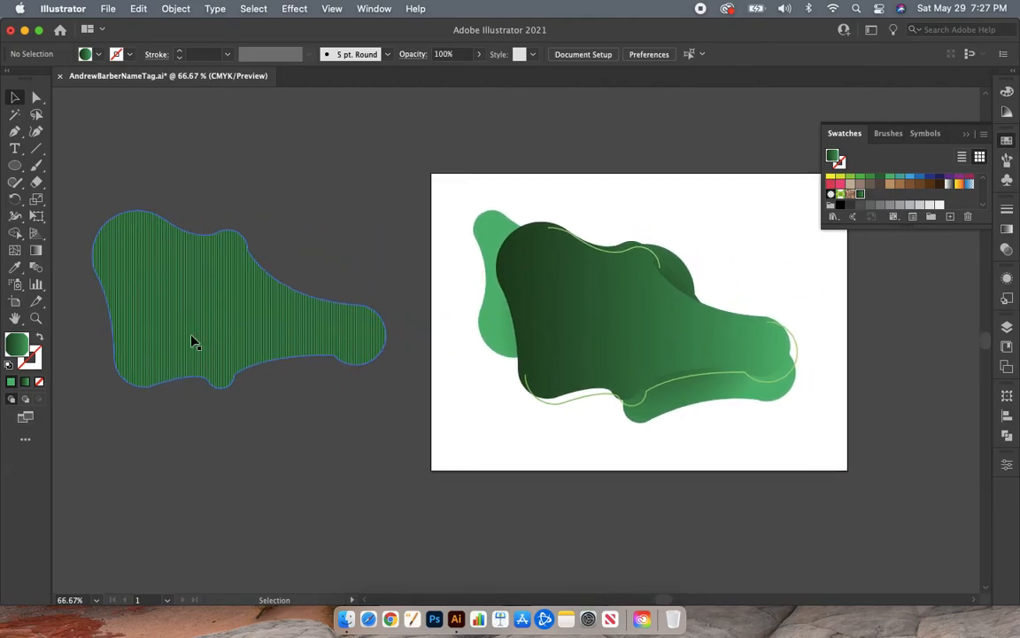
drag(191, 342, 597, 352)
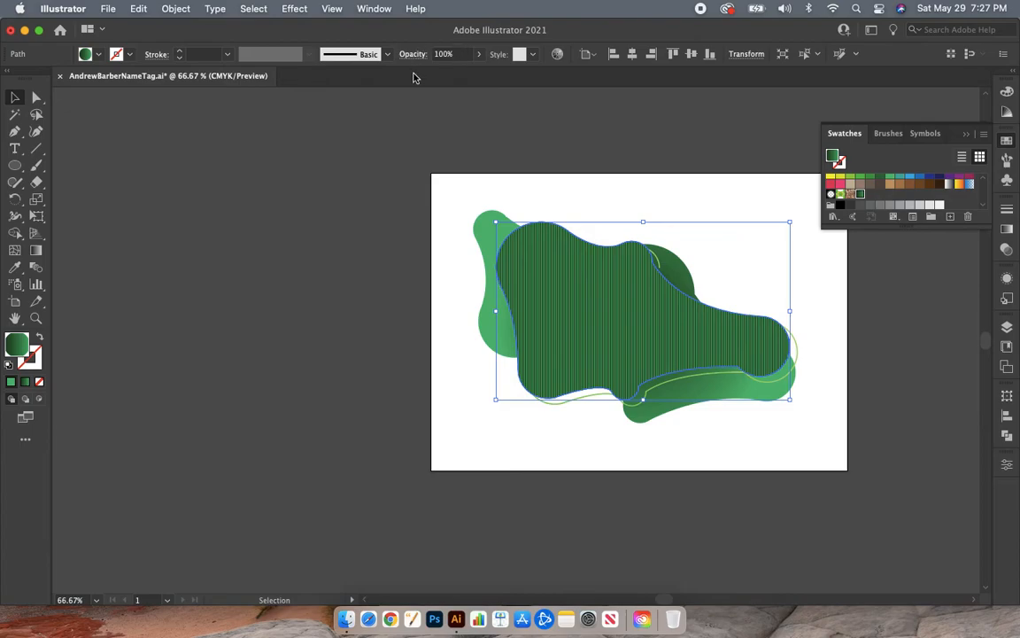
- Lower the opacity of the dot-patterned blob to 28%
click(476, 57)
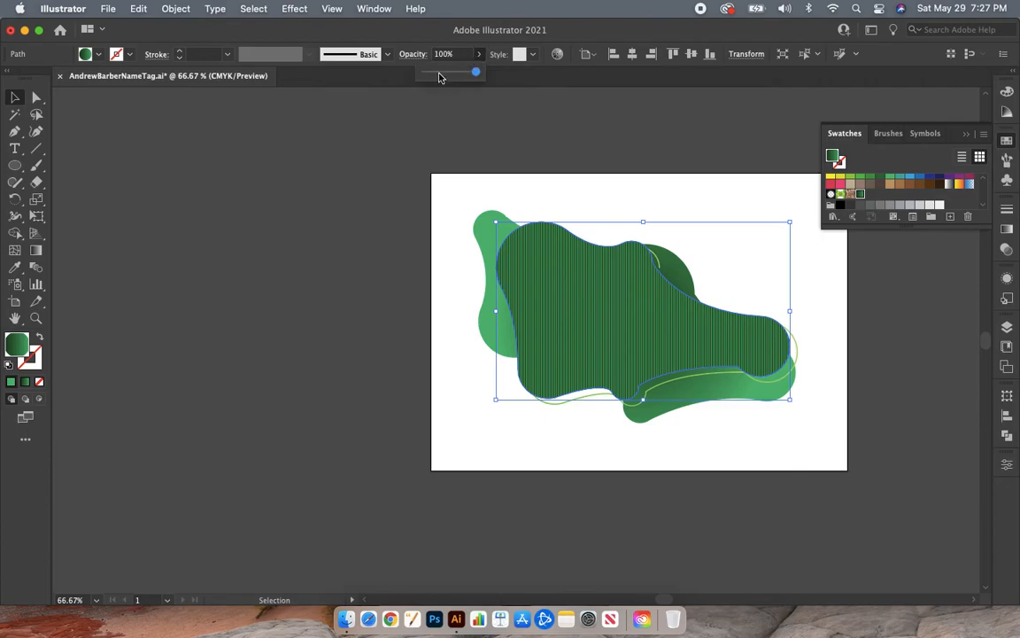
click(426, 77)
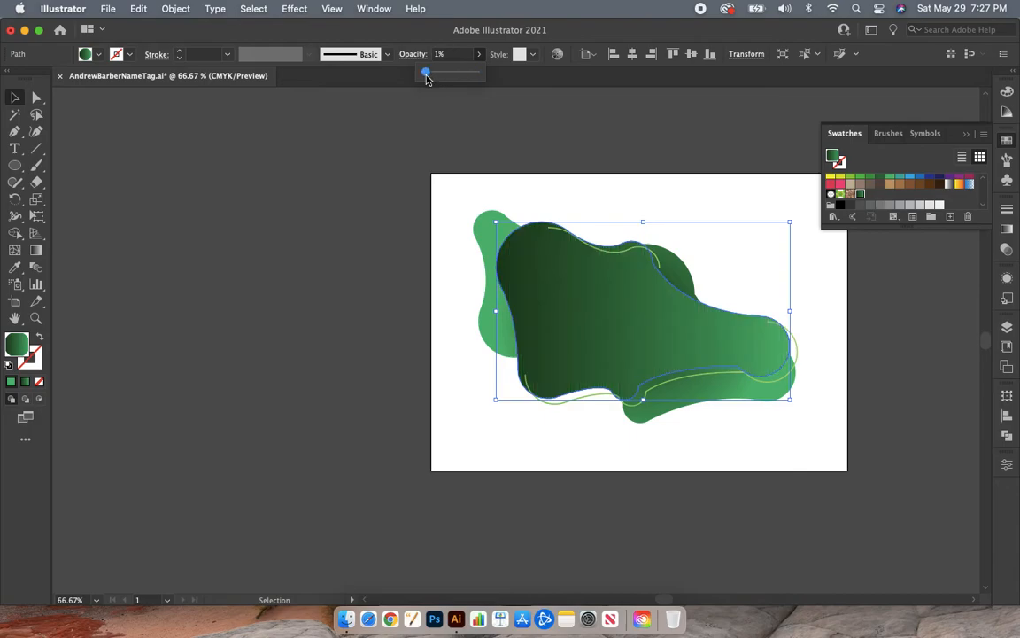
mouse_move(431, 76)
mouse_down()
mouse_move(454, 78)
mouse_move(440, 75)
mouse_up()
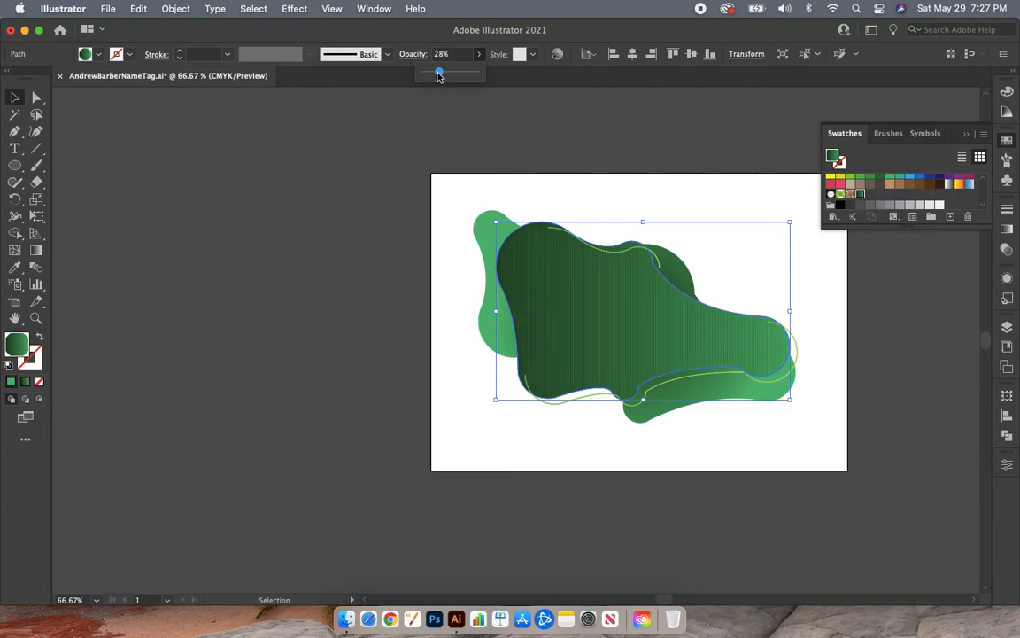
- Offset the dot-patterned blob about 0.15 in left and 0.14 in up from the dark green blob
drag(570, 328, 553, 328)
drag(552, 328, 560, 323)
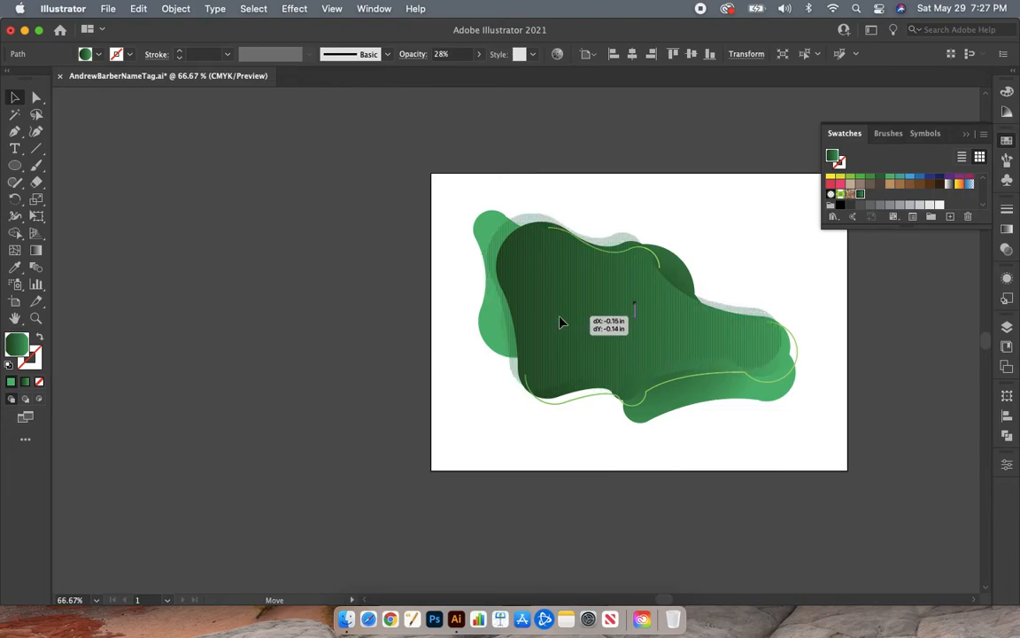
drag(560, 323, 560, 320)
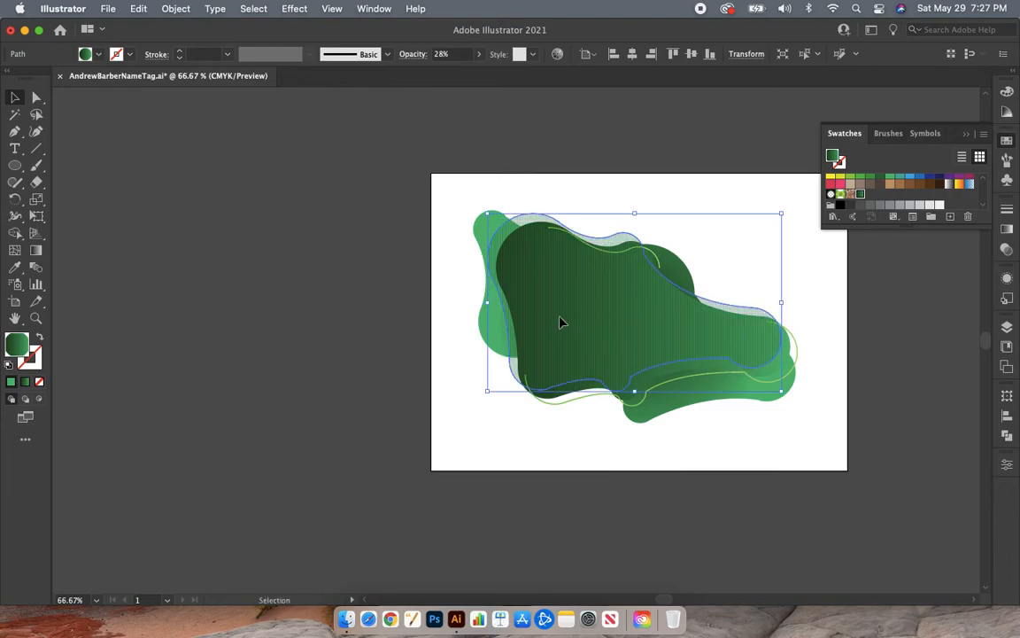
- Set the opacity of the dot-patterned blob to 15% and deselect it
click(478, 55)
drag(439, 71, 433, 76)
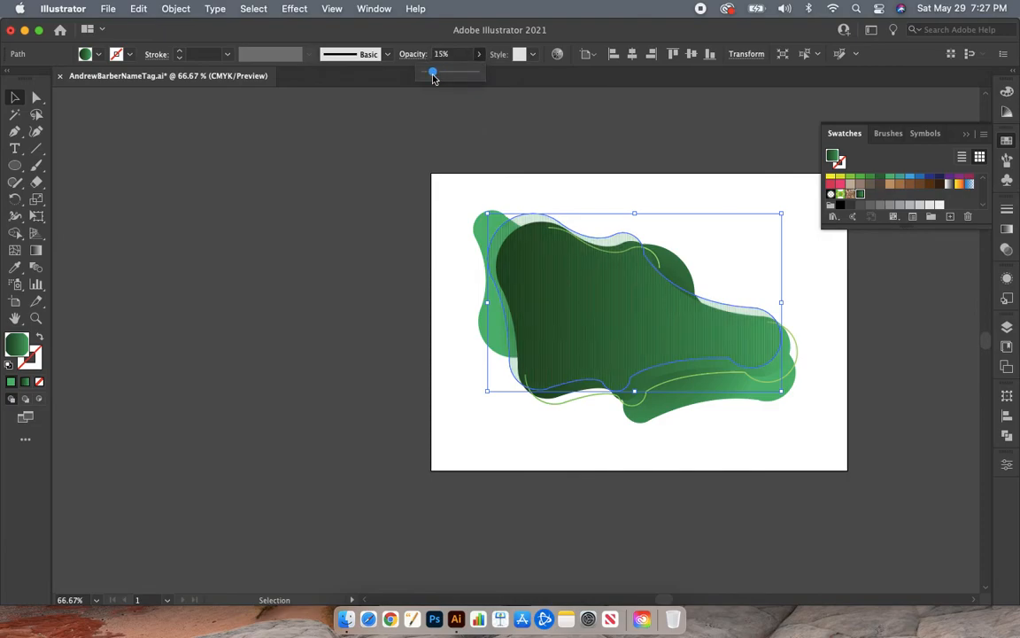
click(343, 231)
- Send the dot-patterned blob backward two levels in the stacking order, and deselect it
scroll(344, 230, right, 5)
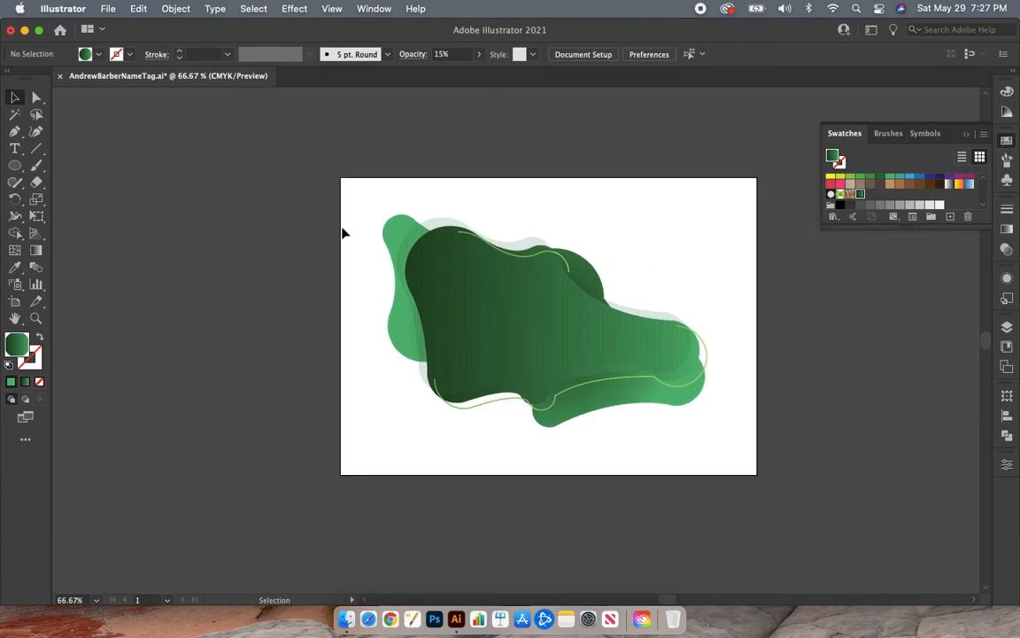
scroll(344, 232, down, 2)
scroll(343, 232, right, 2)
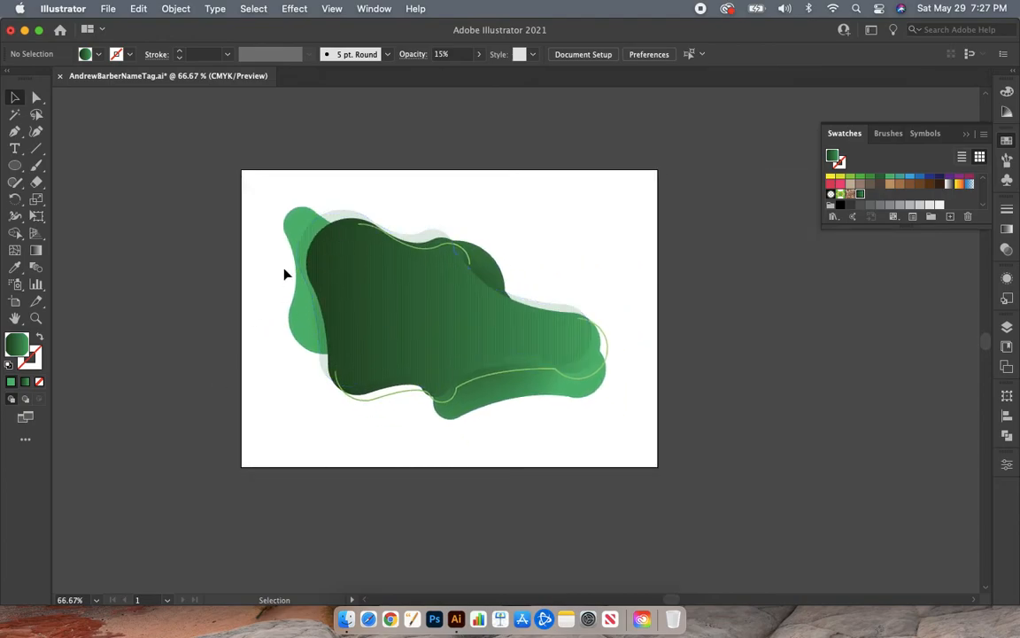
click(312, 243)
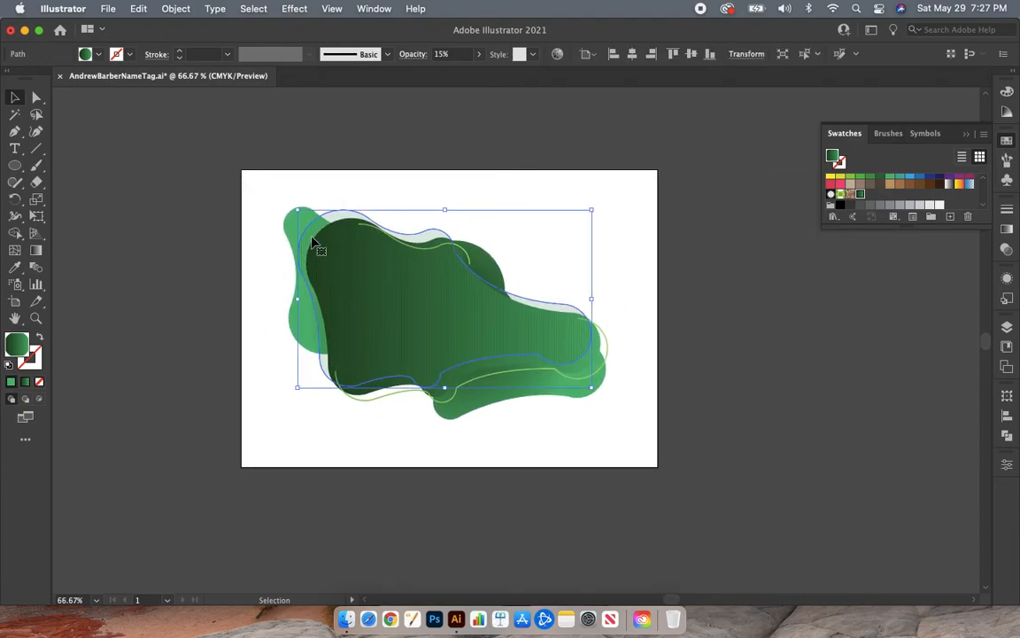
right_click(312, 242)
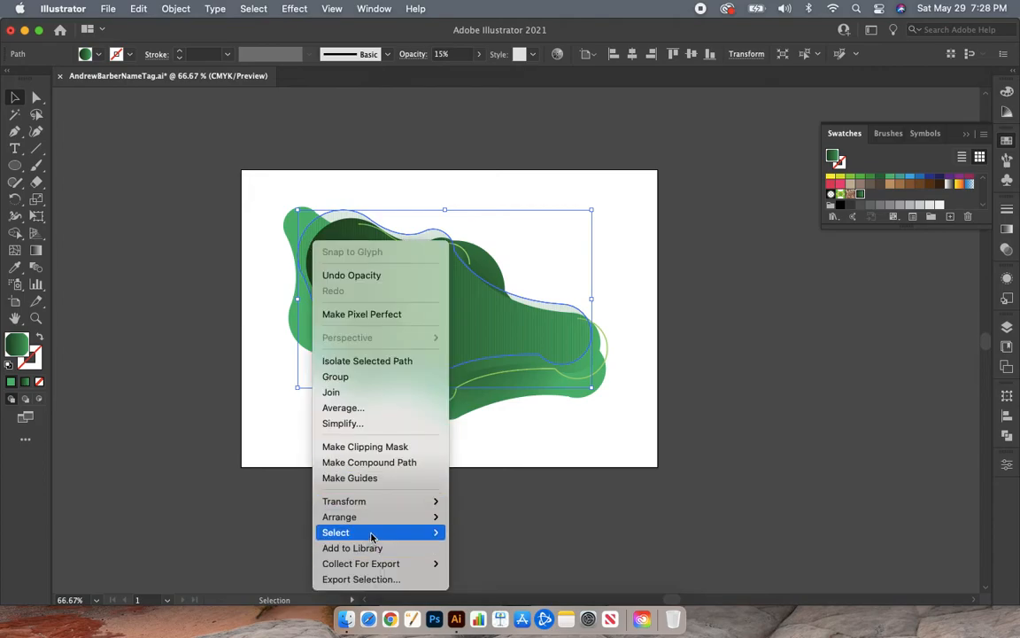
mouse_move(383, 528)
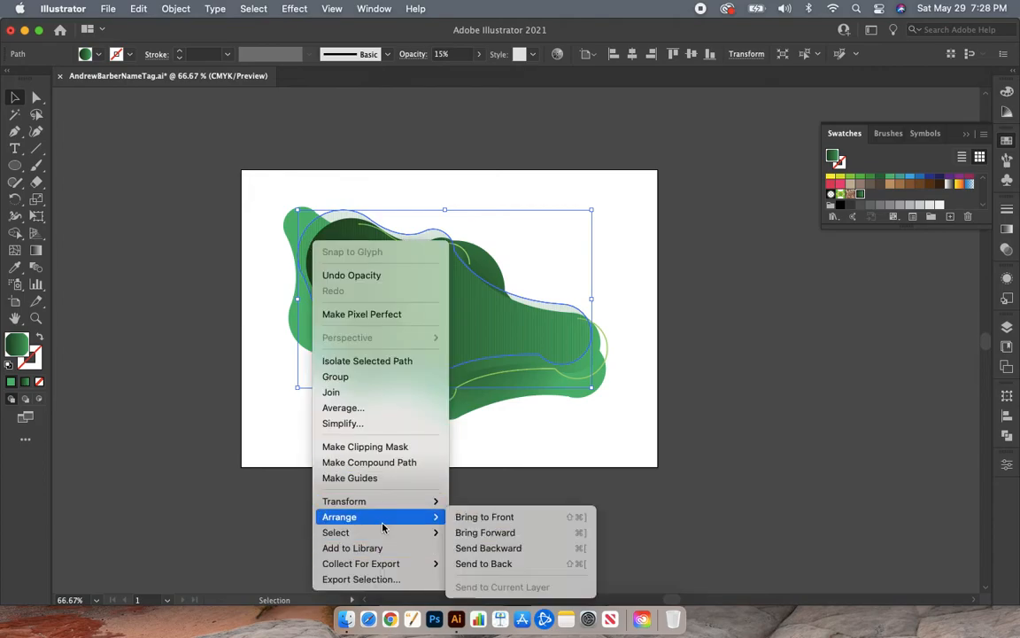
click(478, 554)
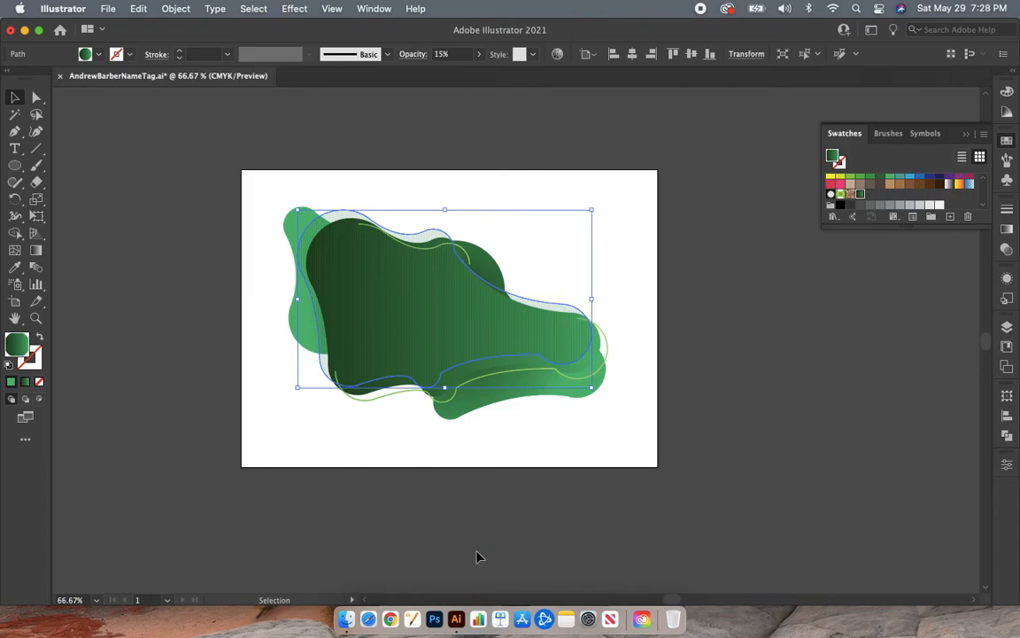
right_click(348, 319)
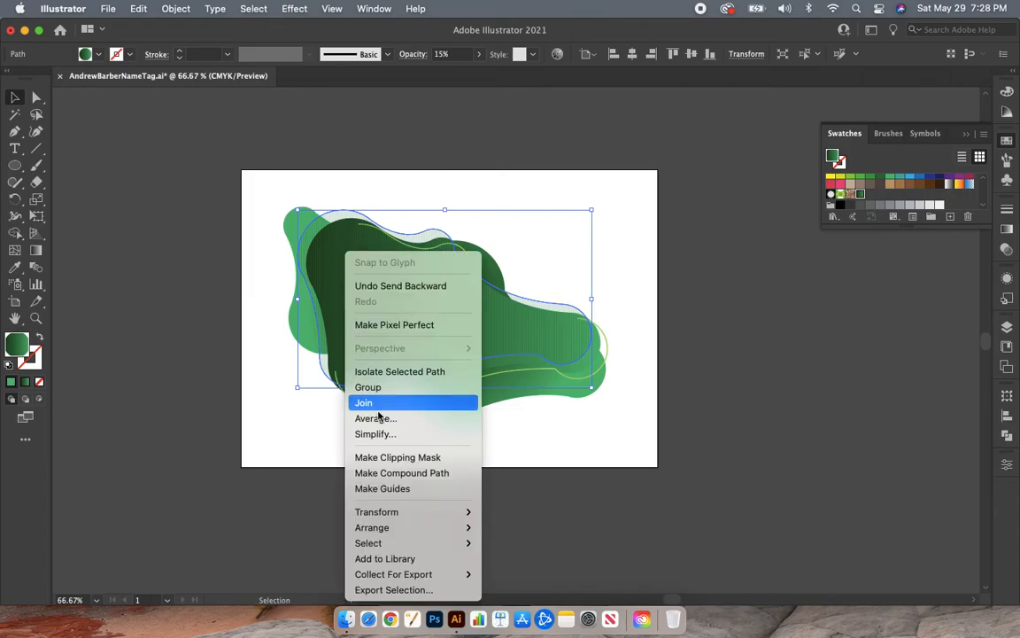
mouse_move(358, 529)
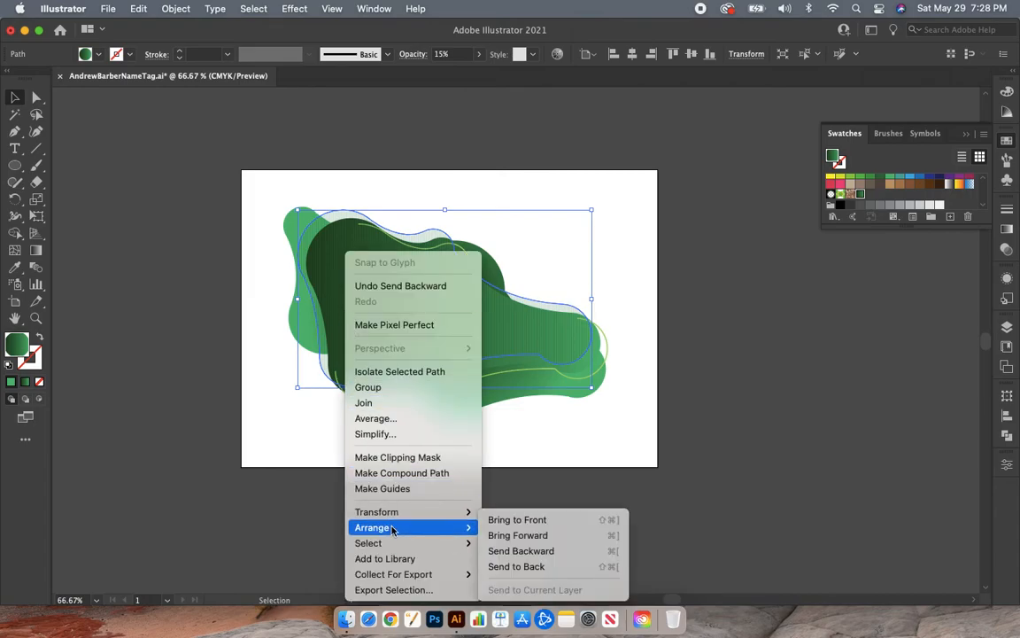
click(544, 552)
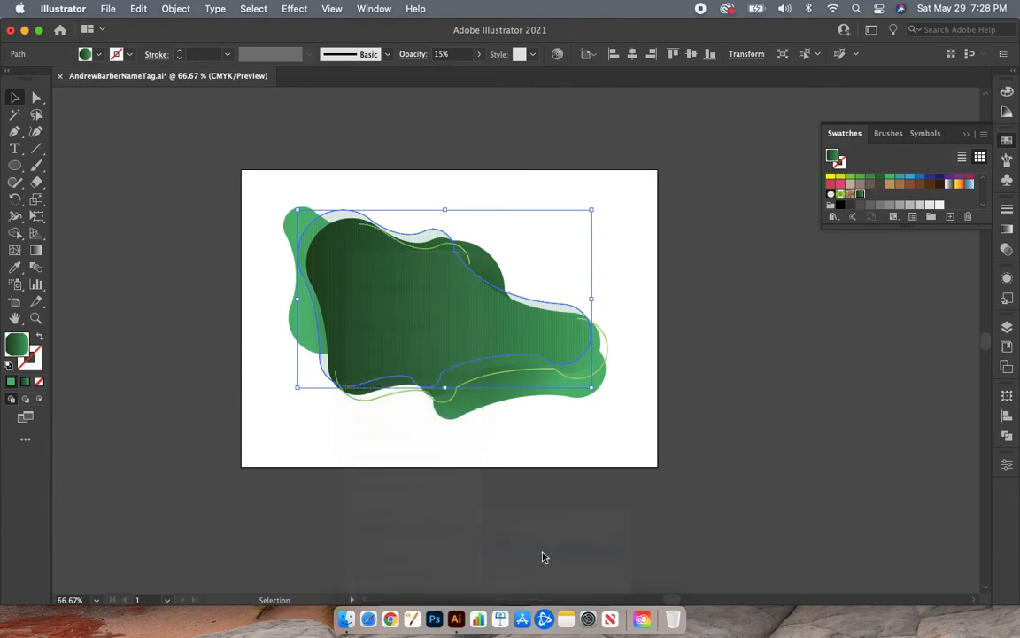
click(194, 445)
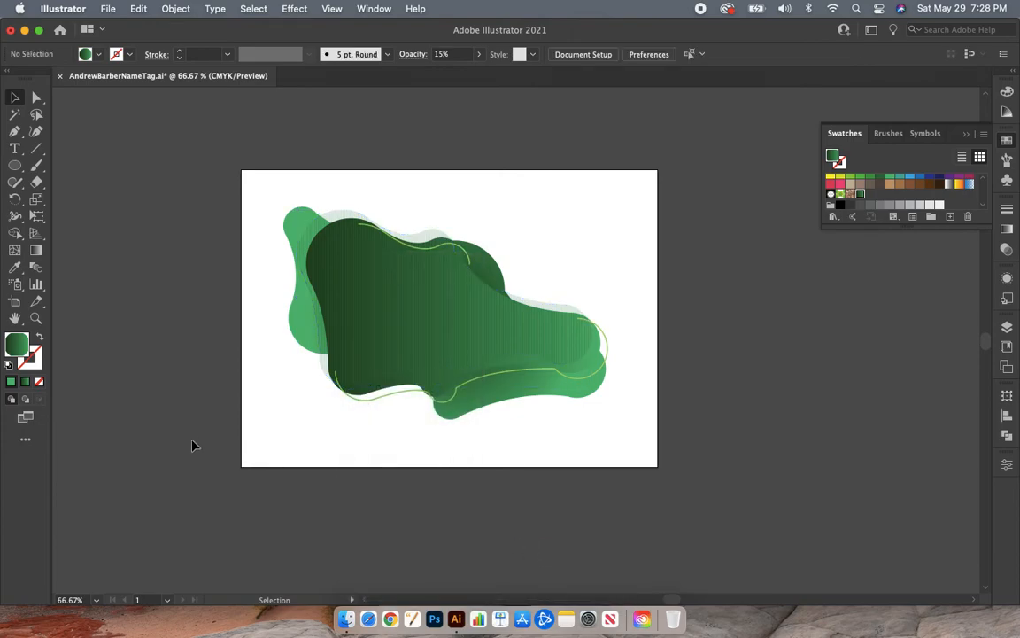
- Try sending the dot-patterned blob to the back of the stacking order
click(369, 320)
right_click(369, 321)
mouse_move(440, 528)
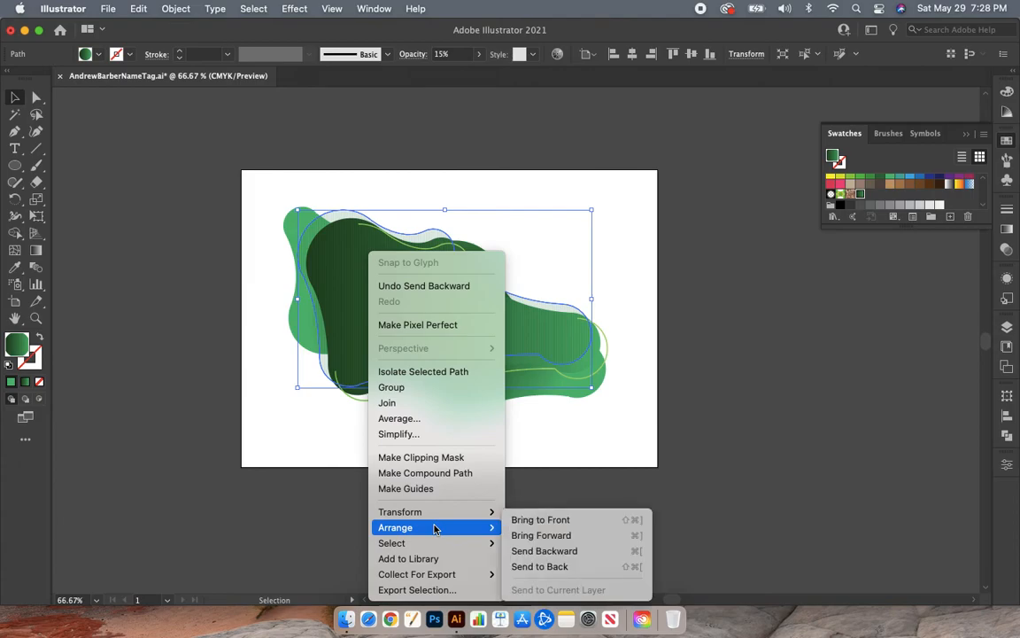
click(563, 566)
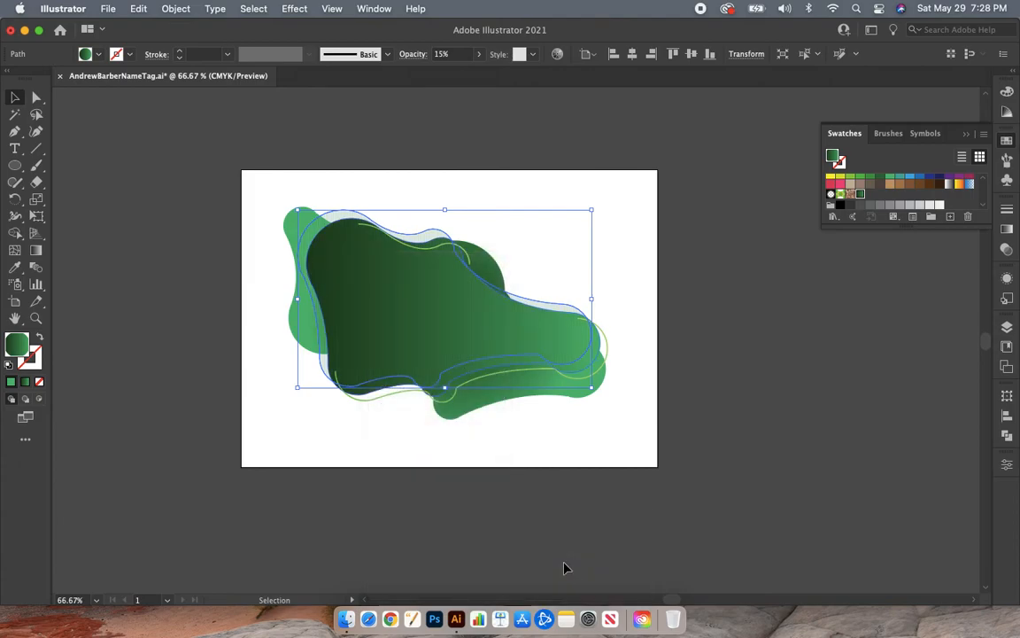
click(131, 498)
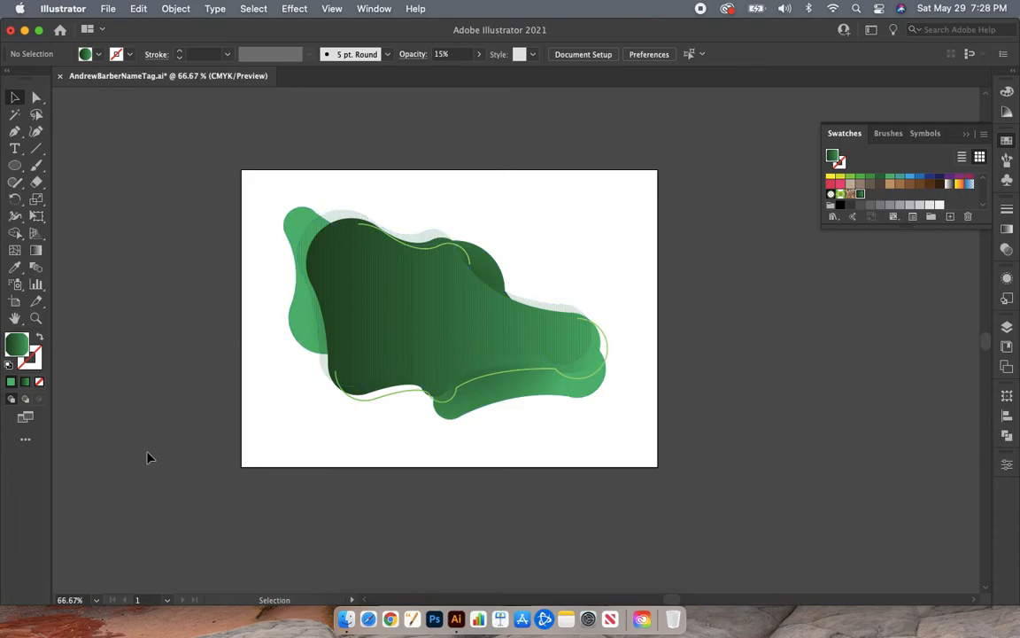
- Draw three small circles filled with the linear green gradient: two above the dark blob's tapering right arm, one tiny beside the light green blob
click(1007, 142)
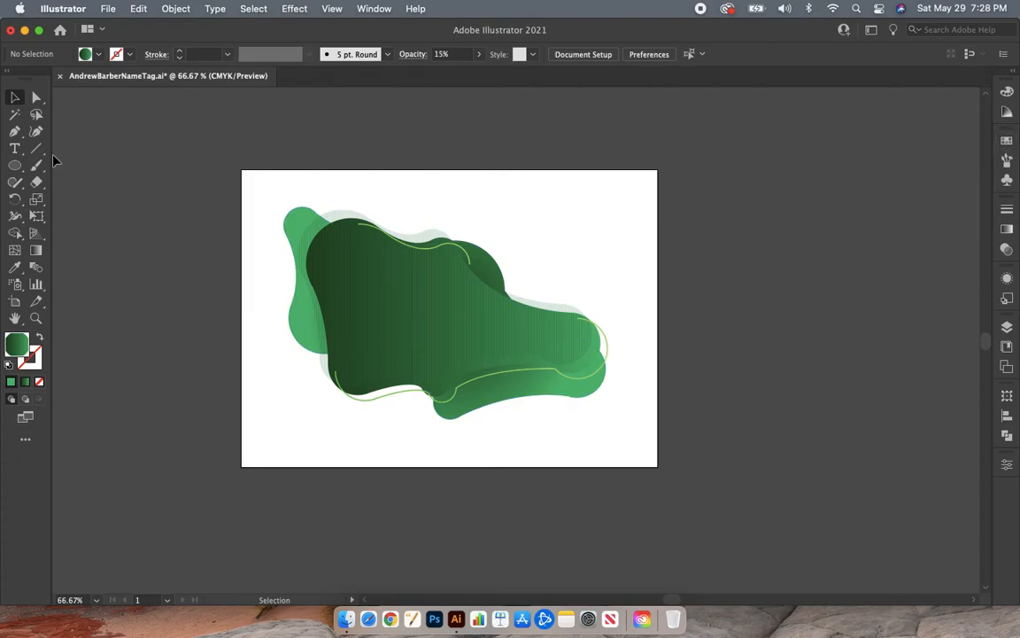
click(14, 164)
click(38, 382)
click(25, 382)
click(10, 383)
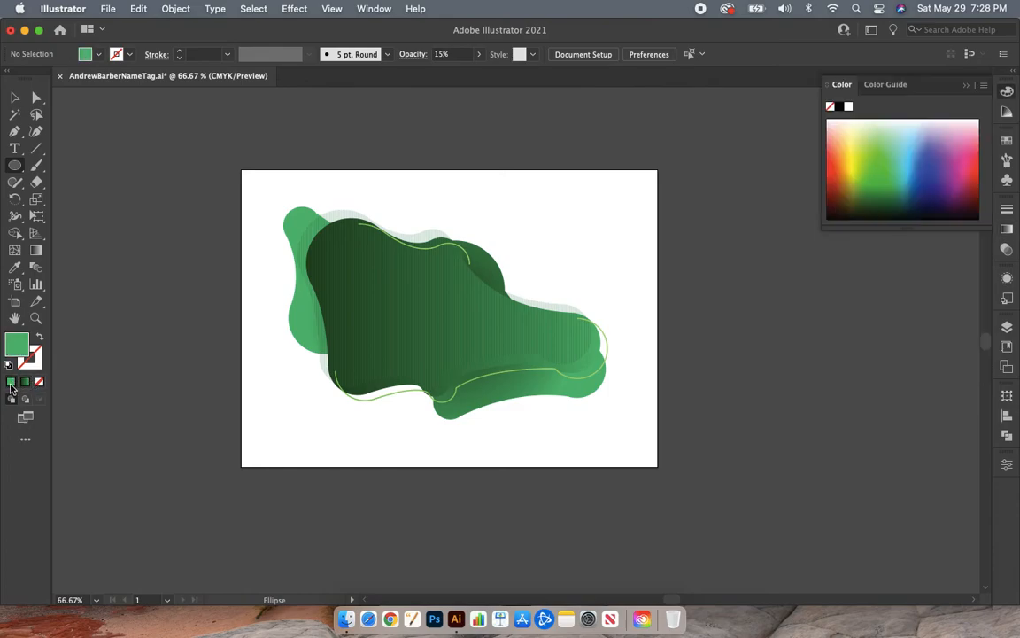
click(25, 383)
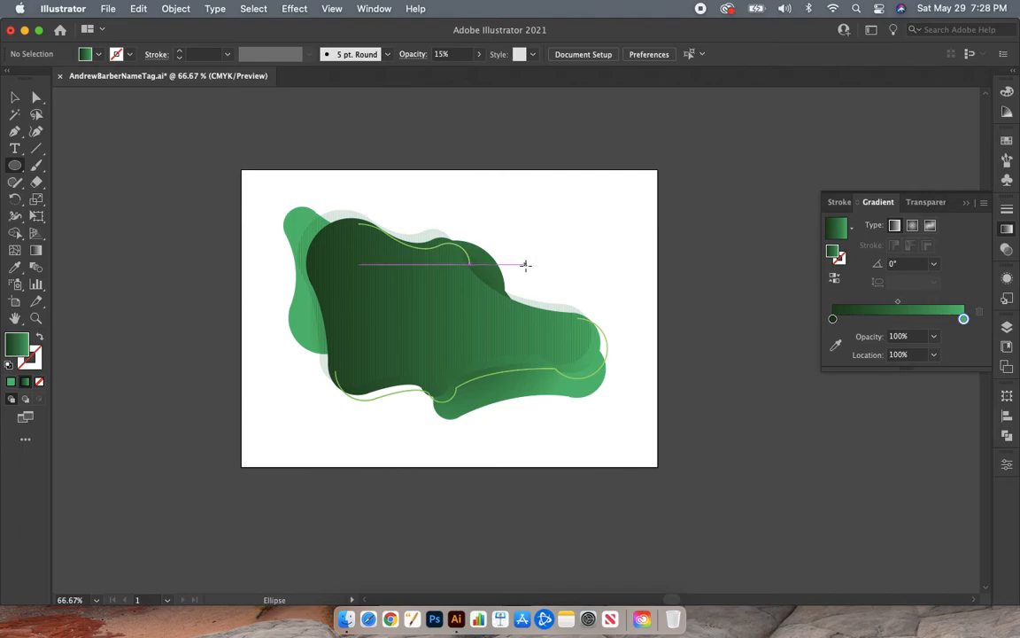
drag(509, 260, 538, 284)
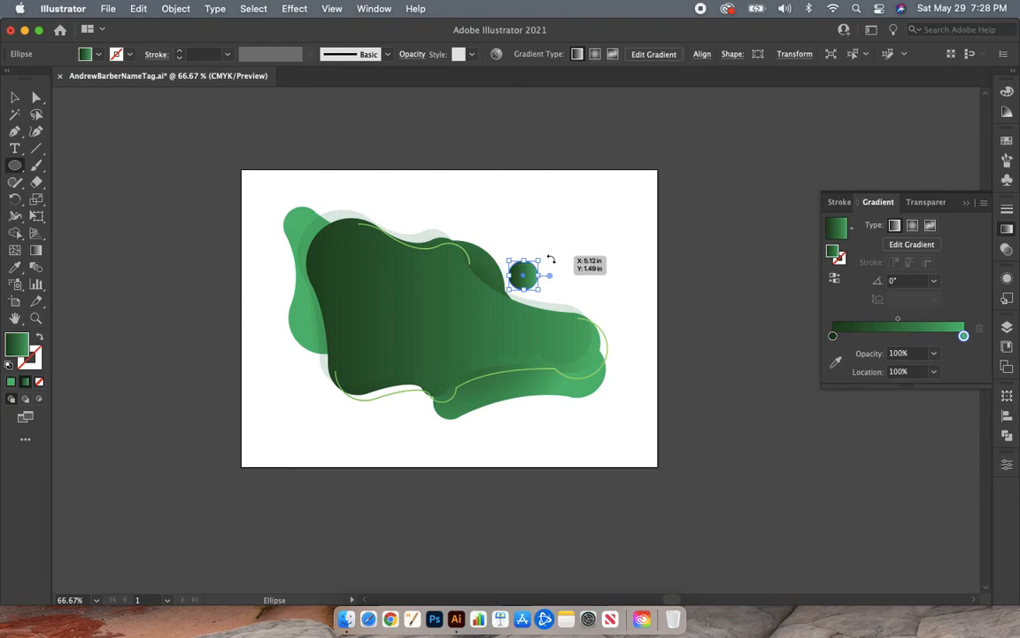
drag(537, 235, 556, 252)
drag(271, 254, 279, 262)
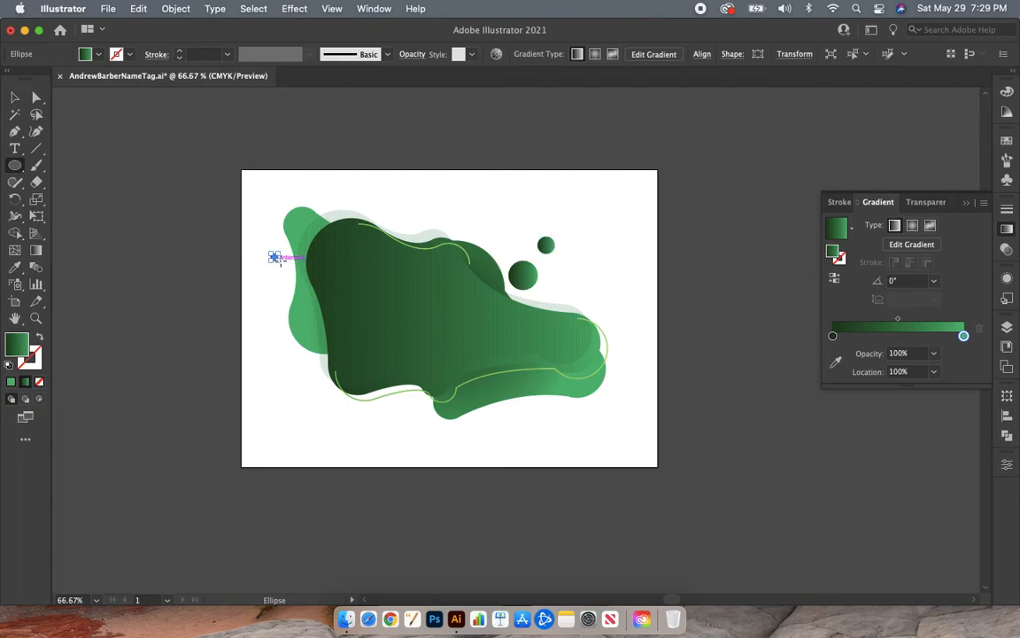
- Move the tiny gradient circle closer to the left edge of the light green blob
key(super+equal)
key(super+equal)
key(super+equal)
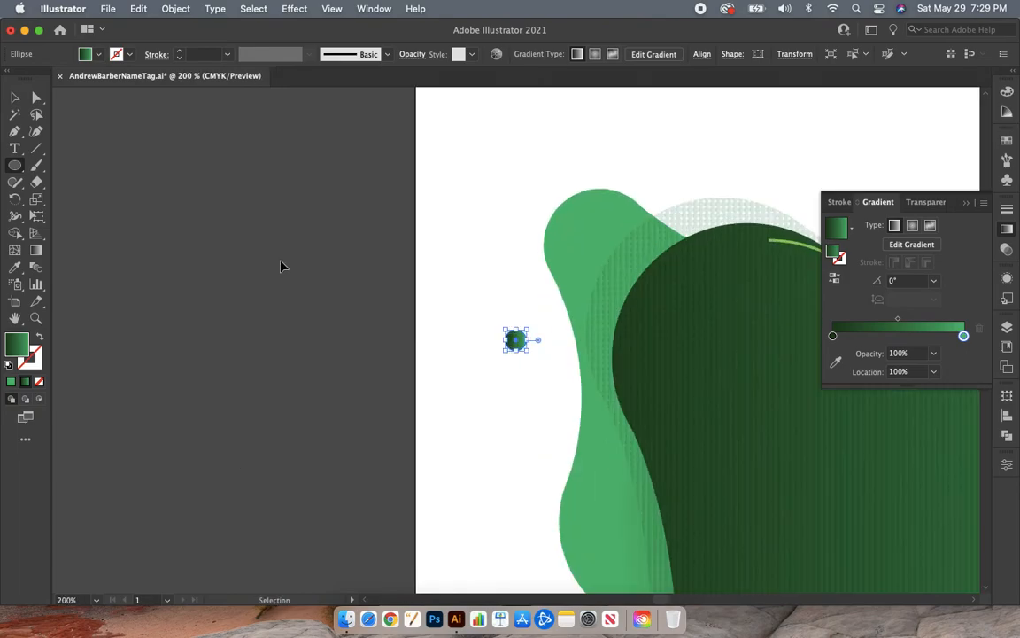
click(1006, 228)
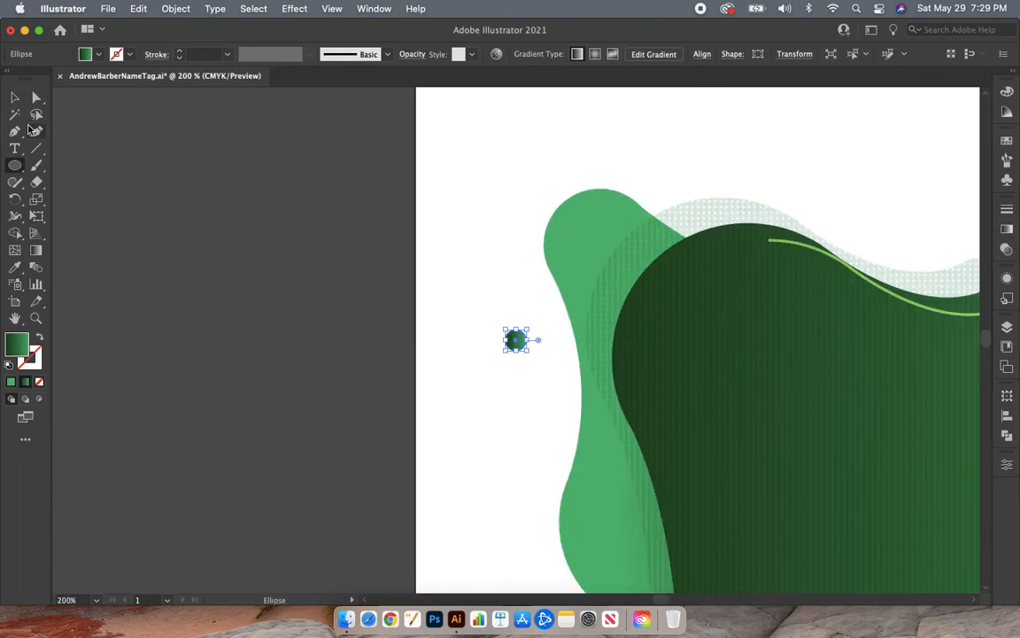
click(14, 96)
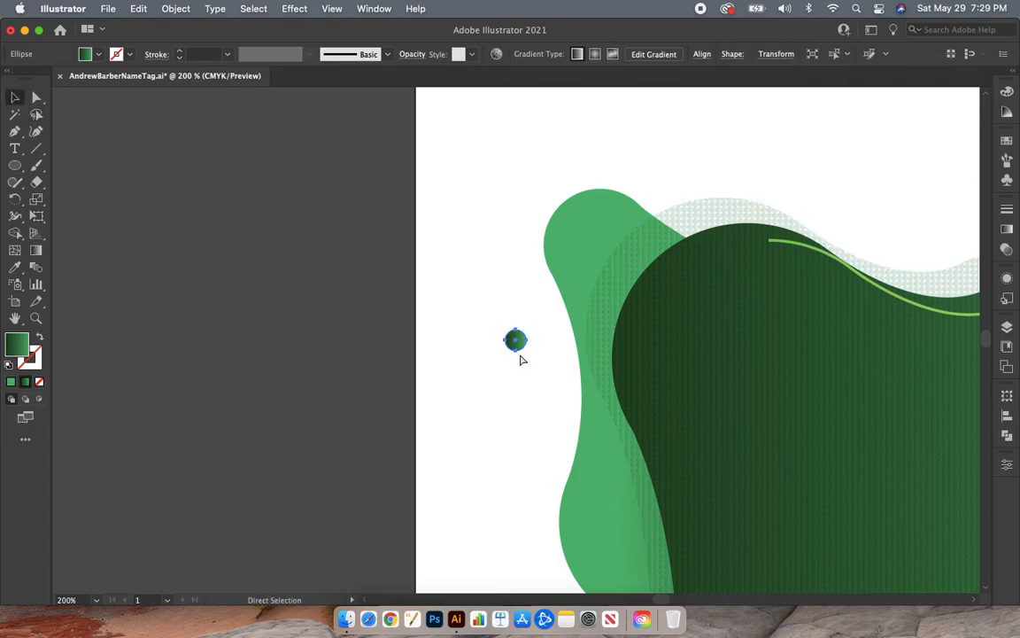
key(super+equal)
drag(523, 354, 600, 379)
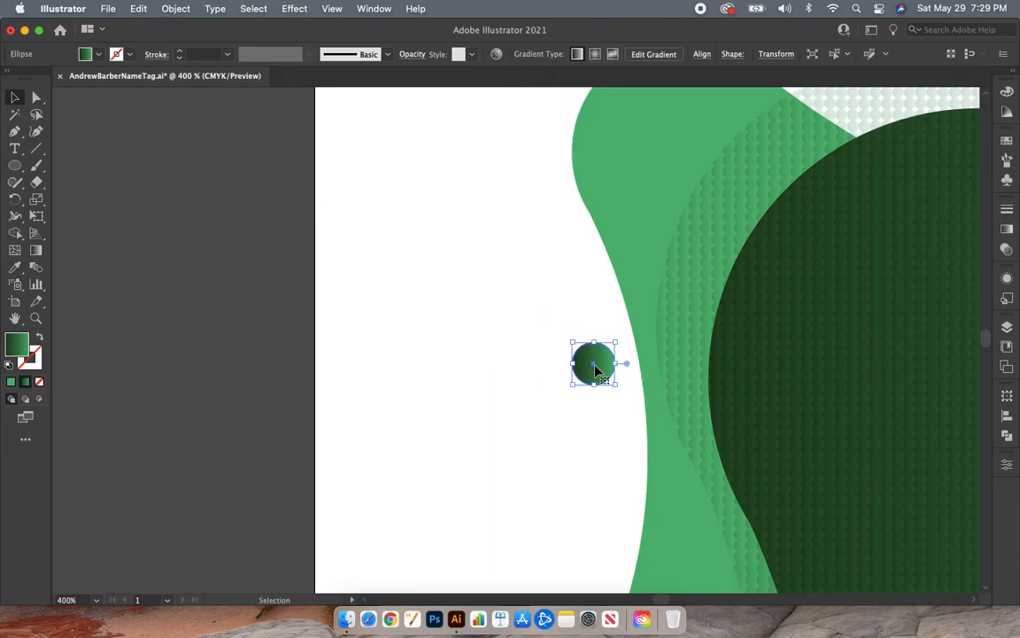
- Move the smaller right-hand circle down beside the larger one and rotate it counter-clockwise so its lighter green faces up
scroll(671, 334, right, 5)
key(super+minus)
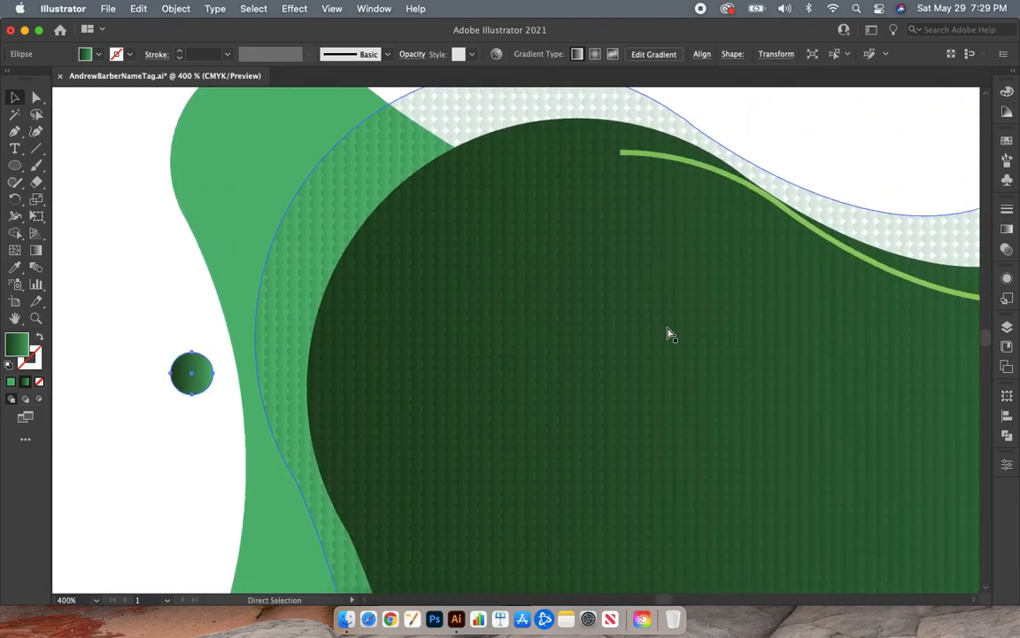
scroll(668, 335, right, 3)
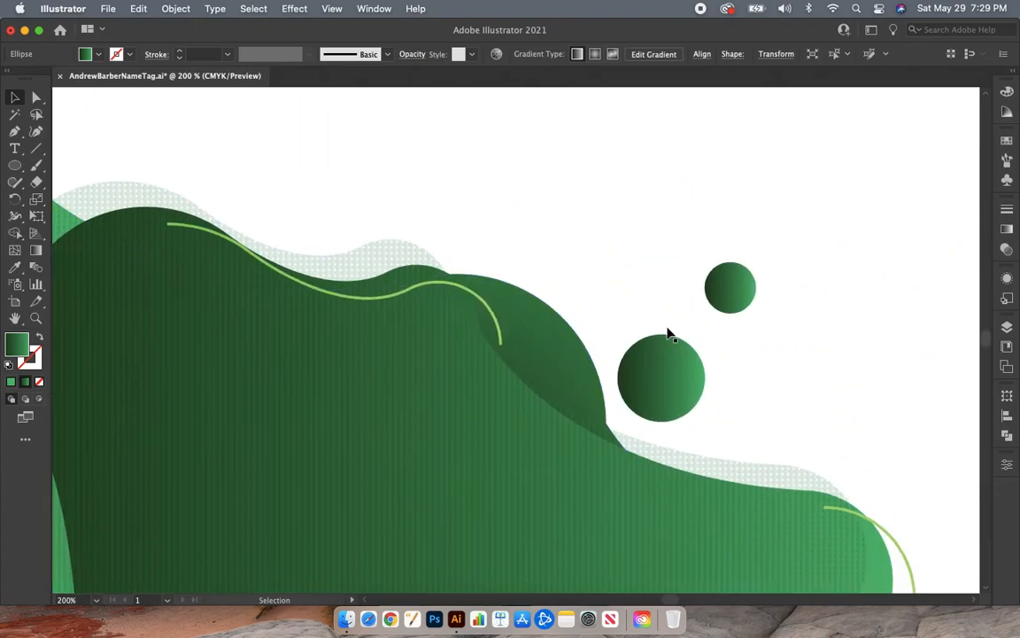
click(741, 304)
drag(741, 304, 742, 350)
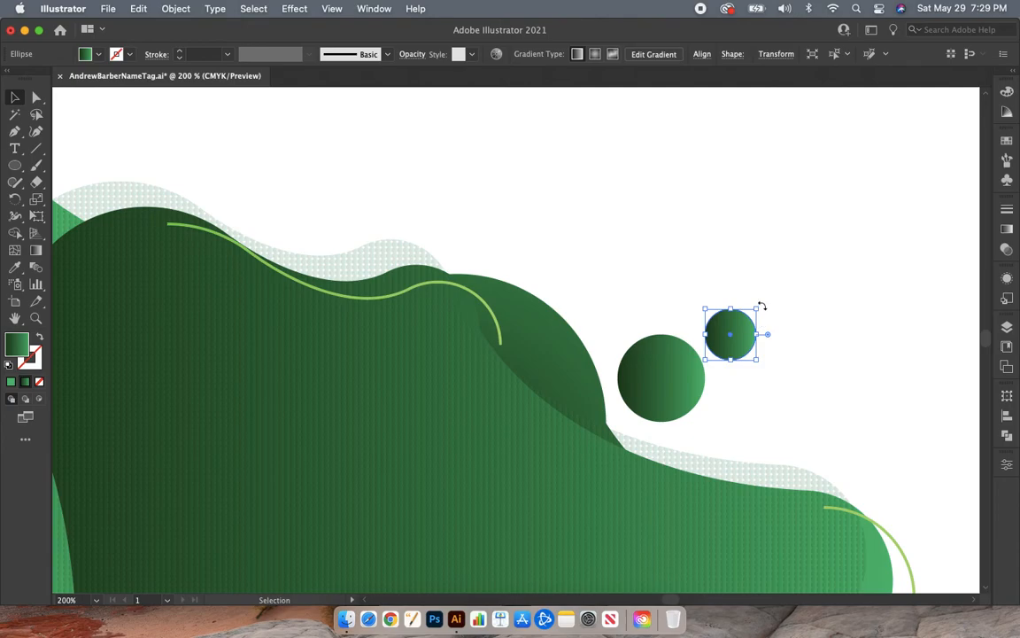
drag(761, 304, 710, 298)
- Rotate the larger right-hand circle about 20° clockwise, enlarge it slightly, and deselect it
click(670, 366)
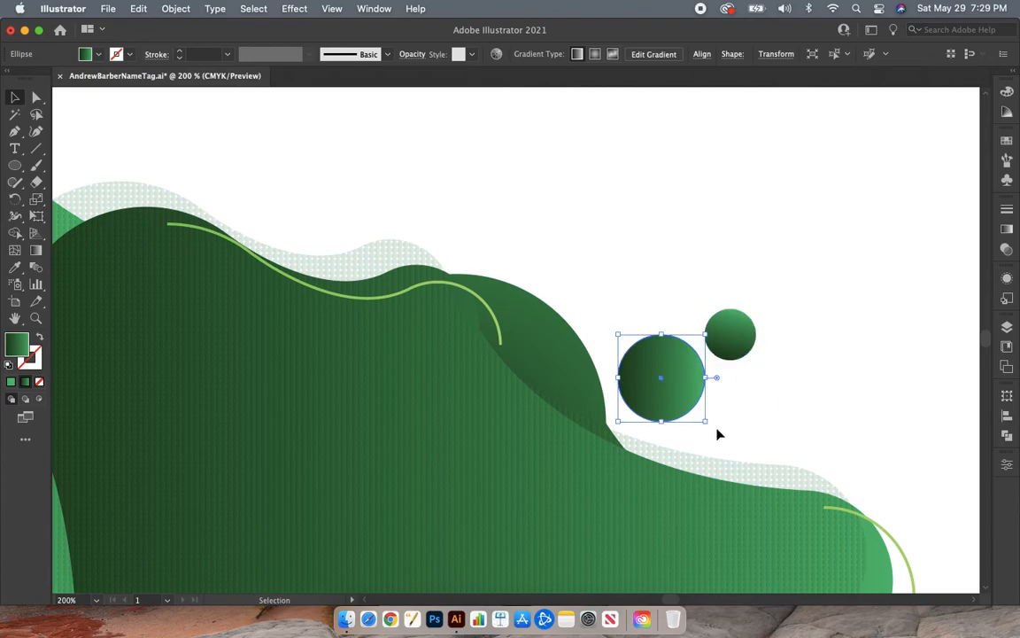
drag(708, 422, 695, 438)
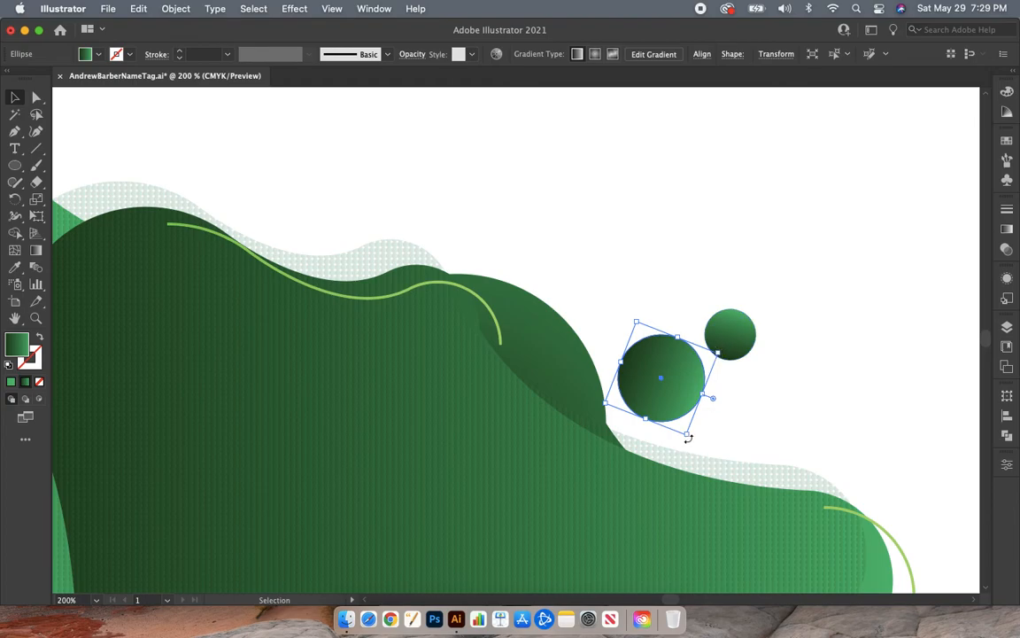
drag(688, 437, 688, 439)
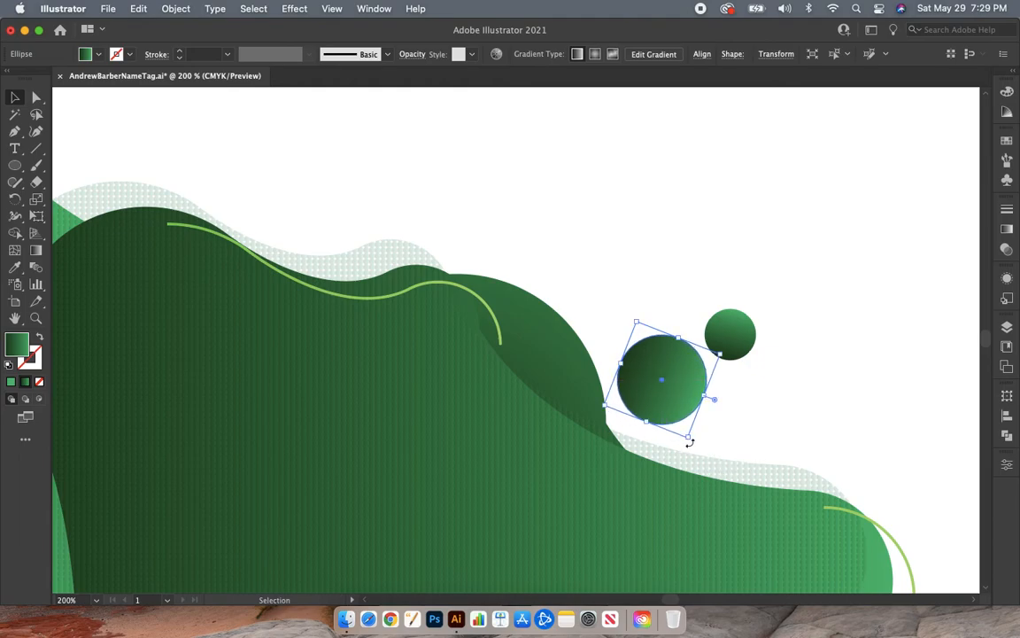
mouse_move(689, 442)
mouse_down()
mouse_move(711, 422)
mouse_move(681, 463)
mouse_move(689, 446)
mouse_up()
click(791, 399)
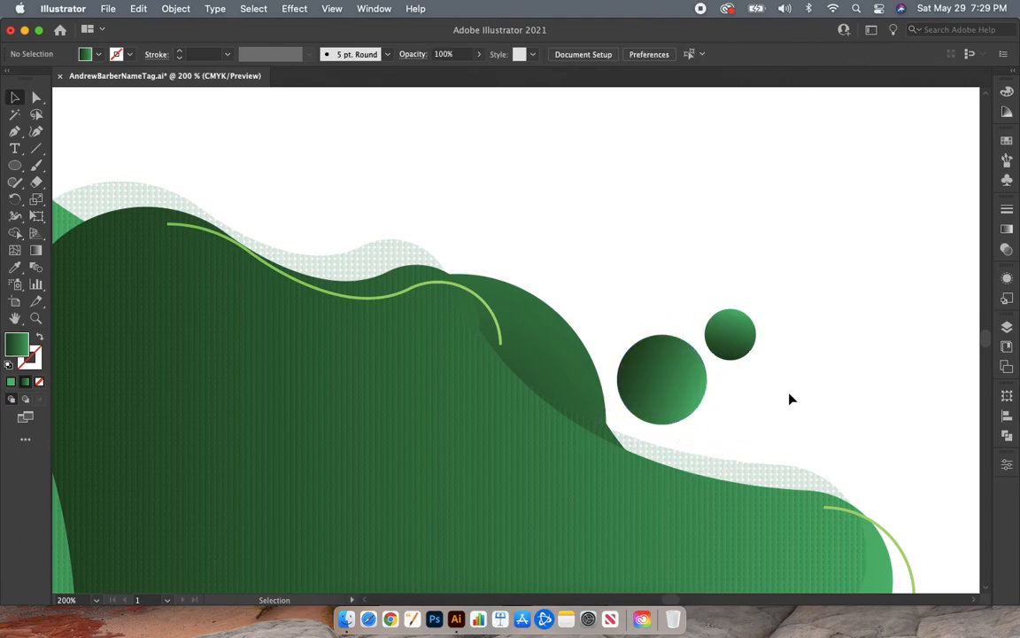
key(super+0)
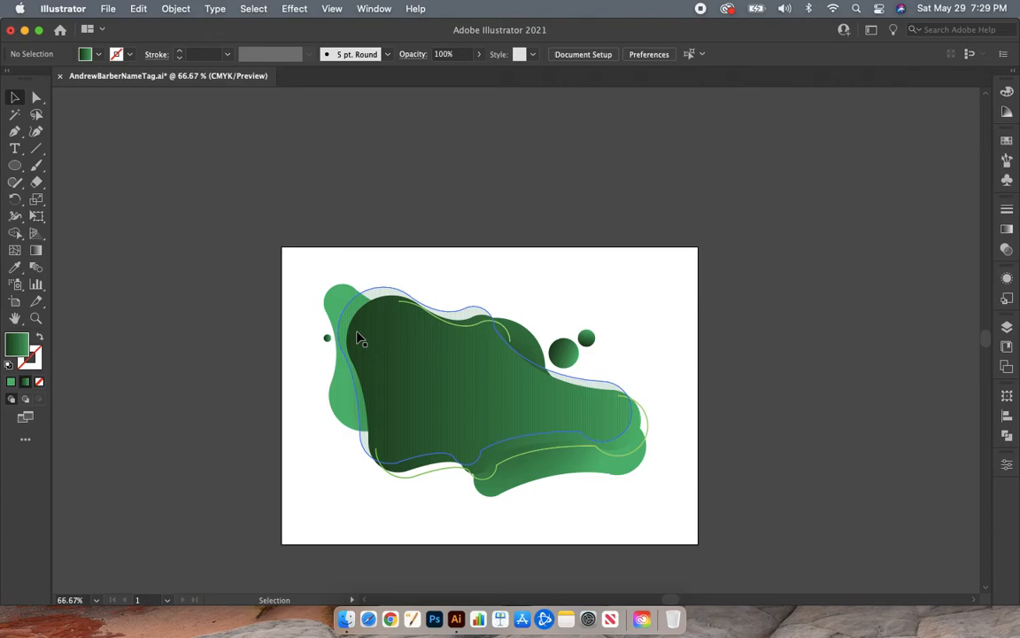
- Add a text line with the person's first name in capitals on the dark green blob
scroll(357, 336, down, 3)
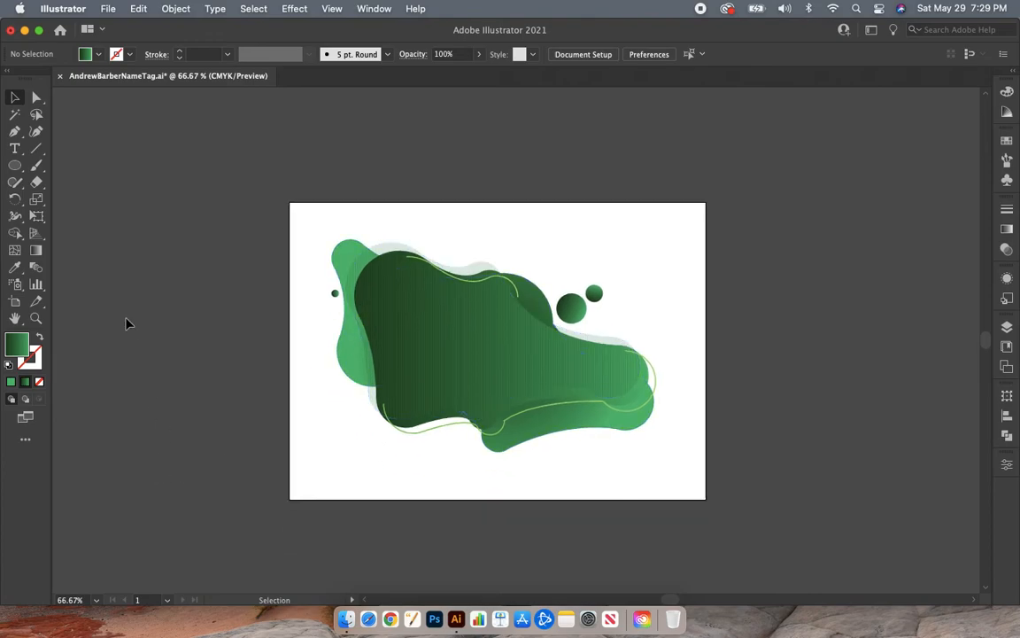
click(15, 151)
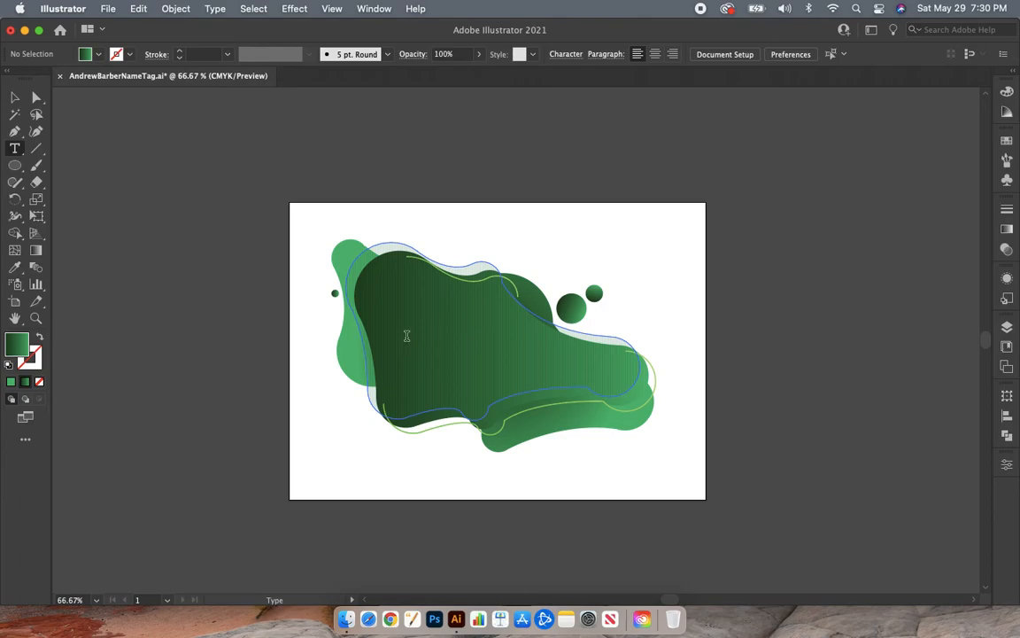
click(407, 335)
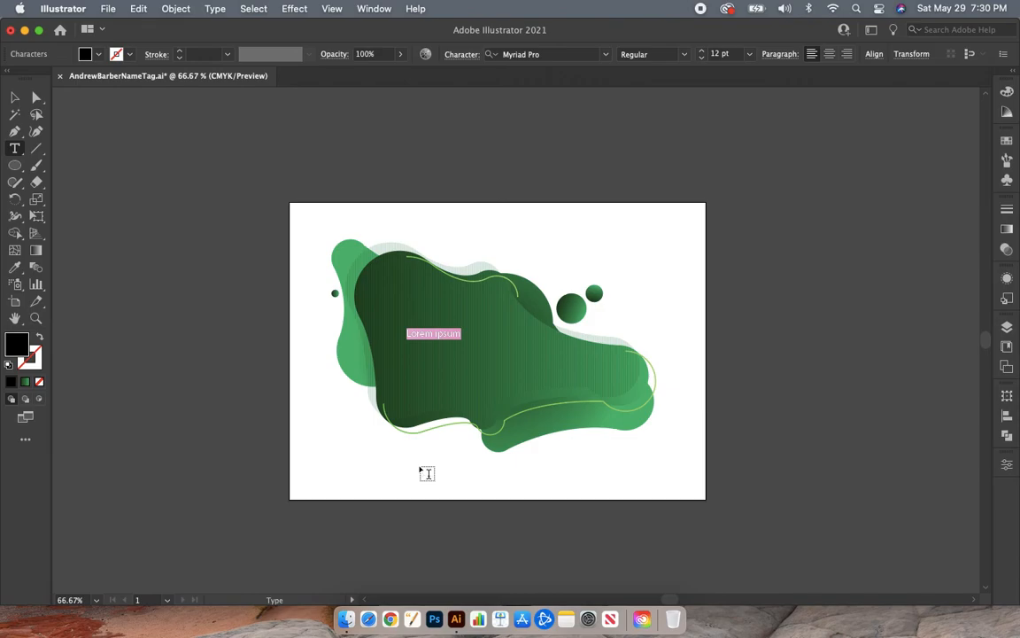
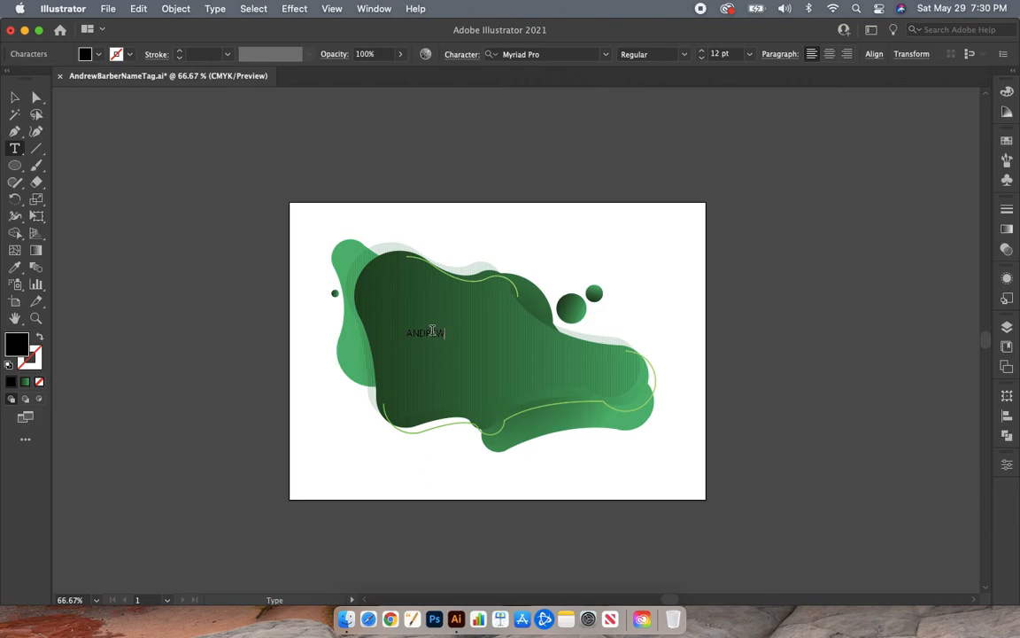
- Set the first-name text's font to Impact
drag(445, 329, 405, 333)
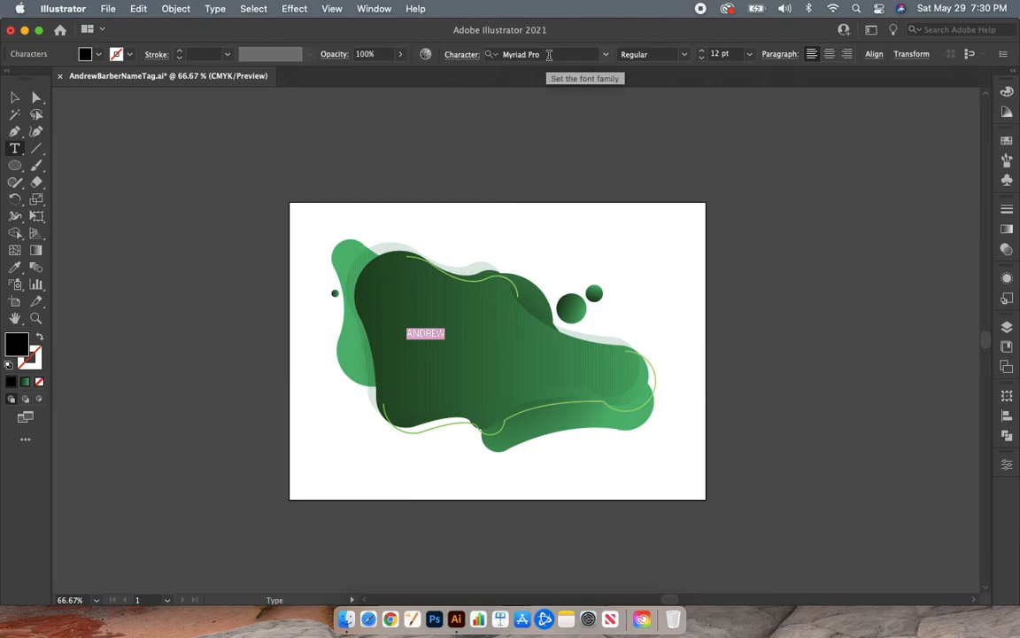
click(548, 54)
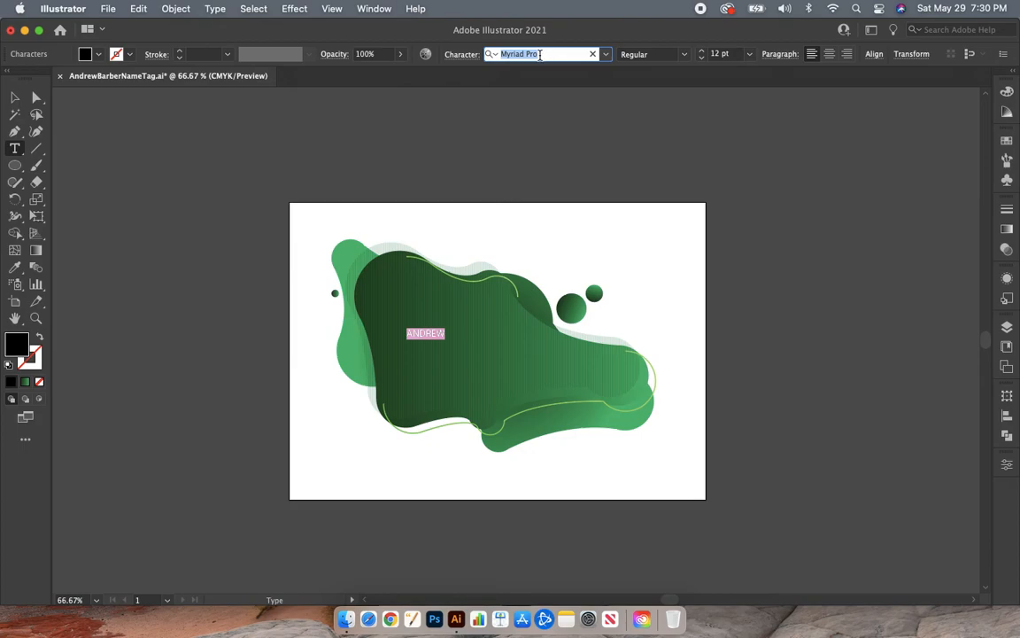
key(BackSpace)
text(imp)
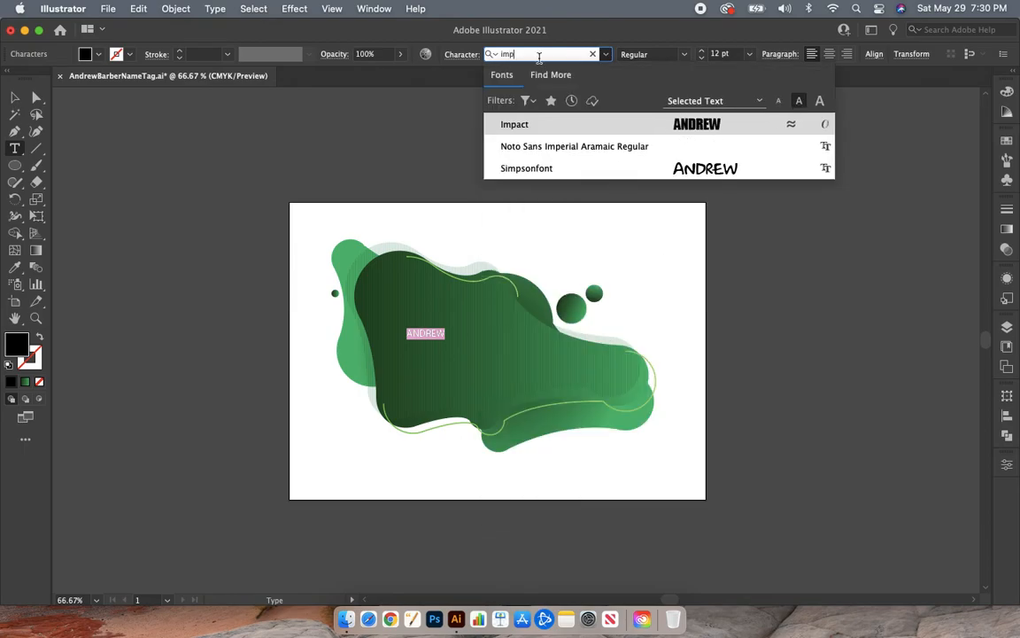
click(545, 126)
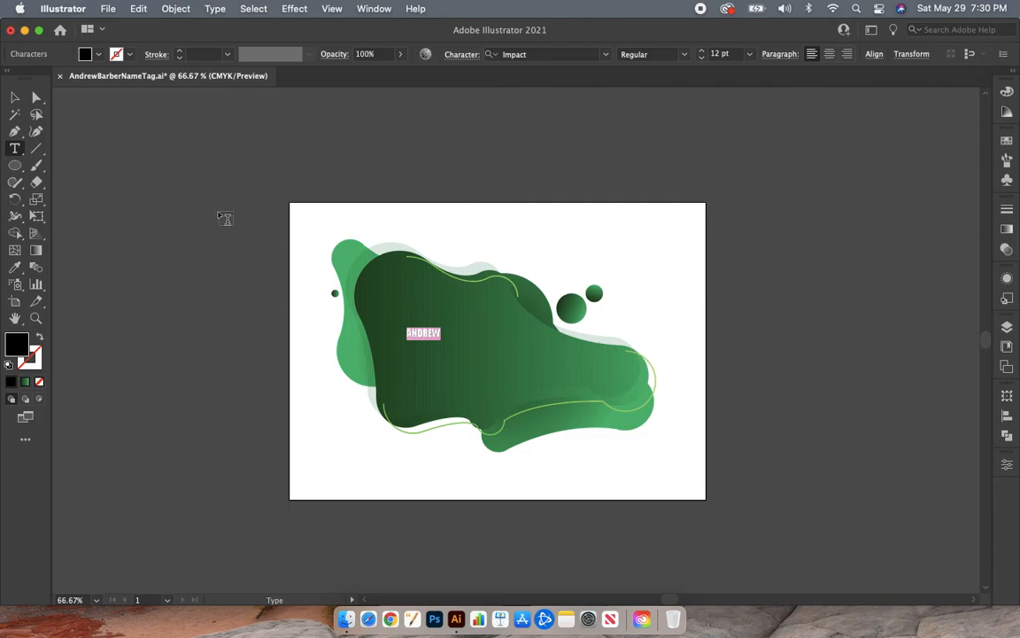
- Fill the first-name text with white and scale it up to about 43 pt across the dark green blob
double_click(22, 345)
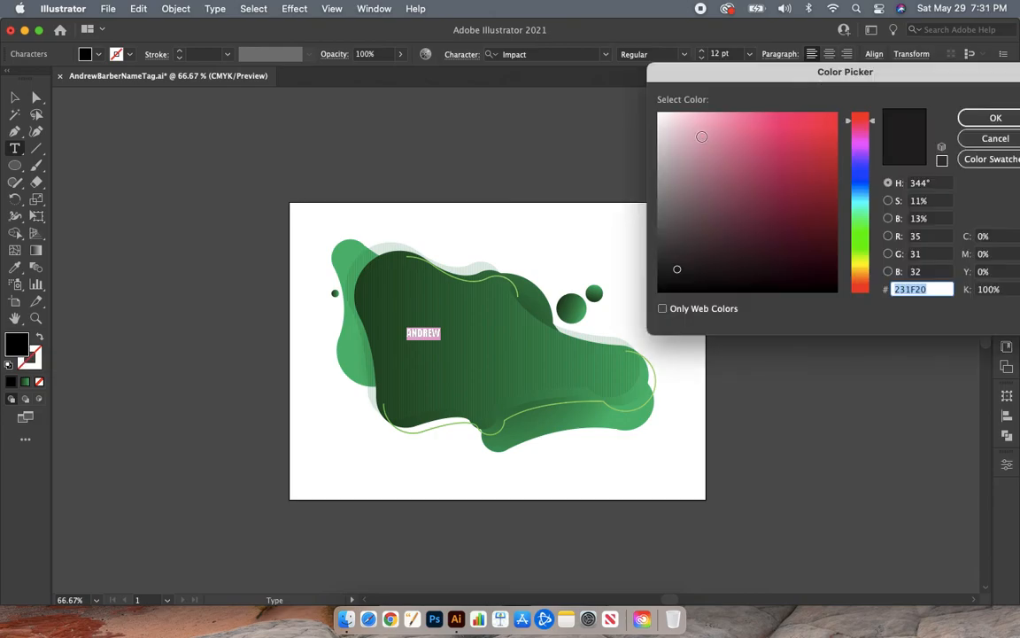
drag(704, 134, 665, 108)
key(Return)
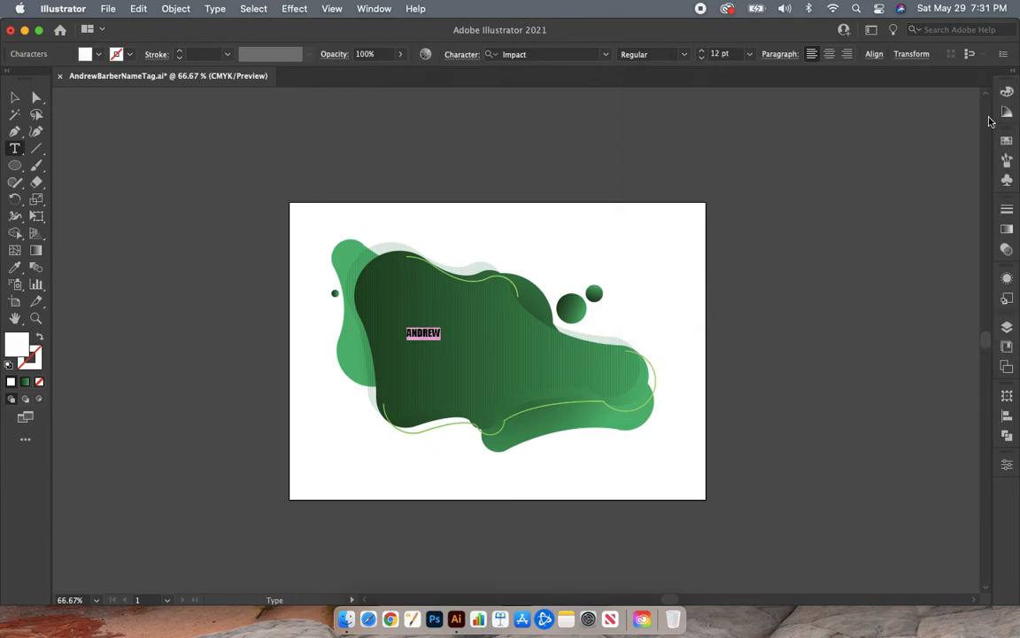
click(19, 100)
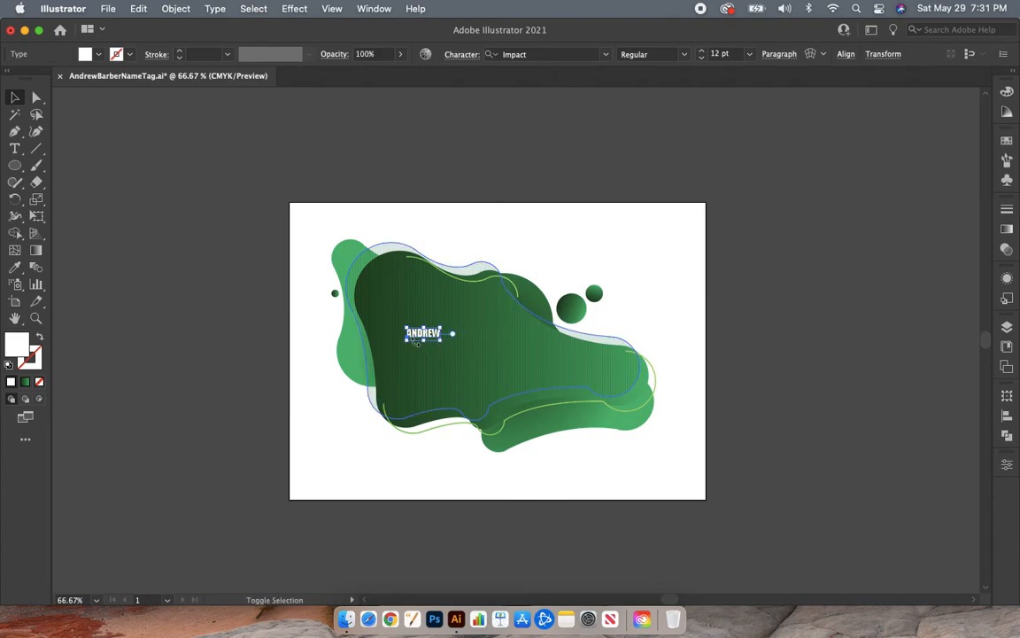
drag(440, 342, 483, 348)
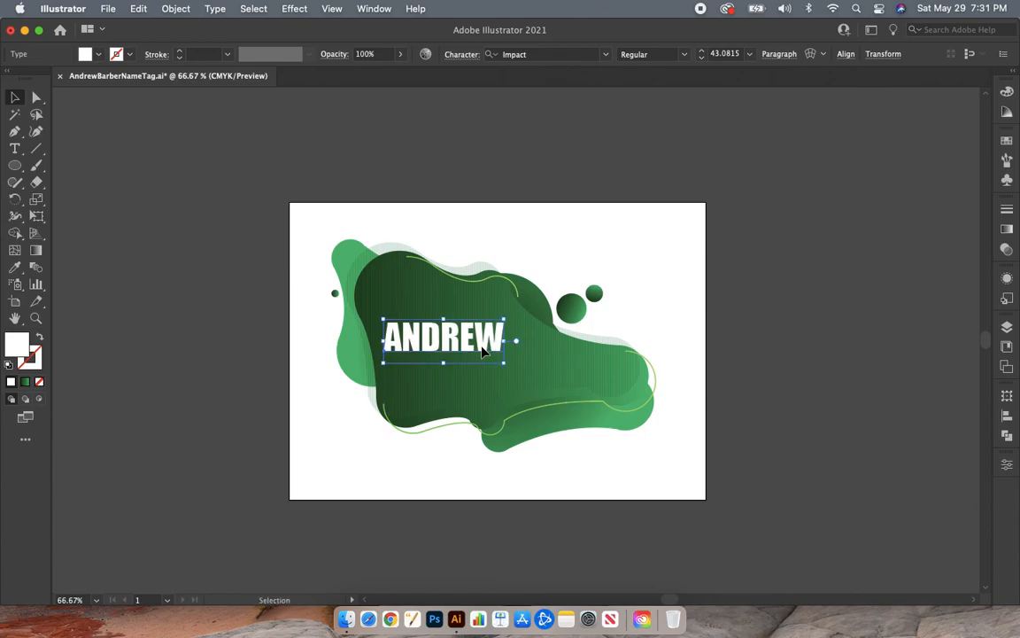
- Add a separate text line with the person's last name in capitals below the first name, and select all its letters
click(14, 148)
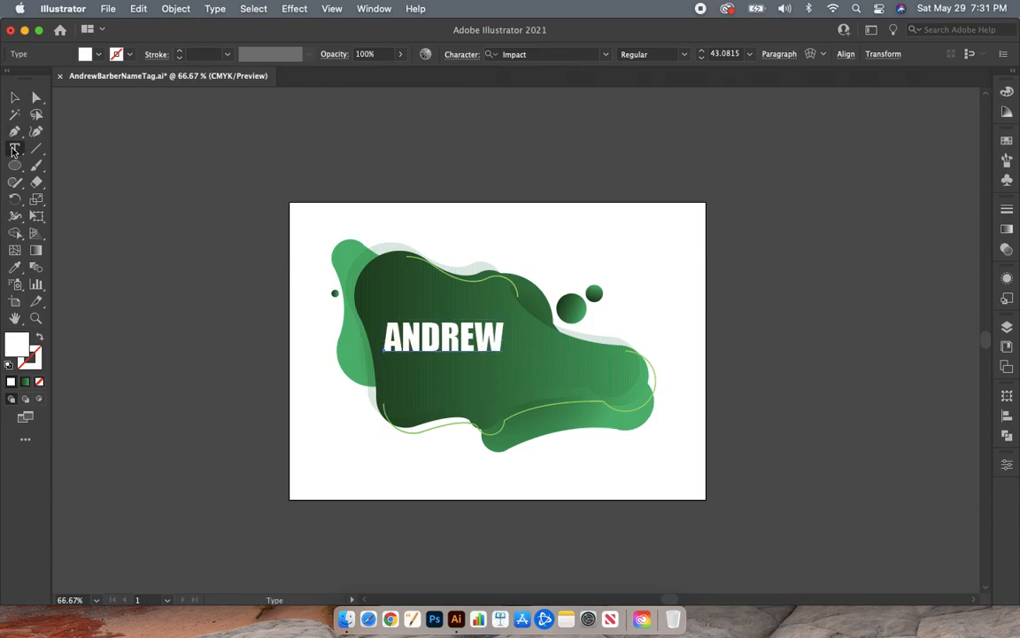
click(407, 376)
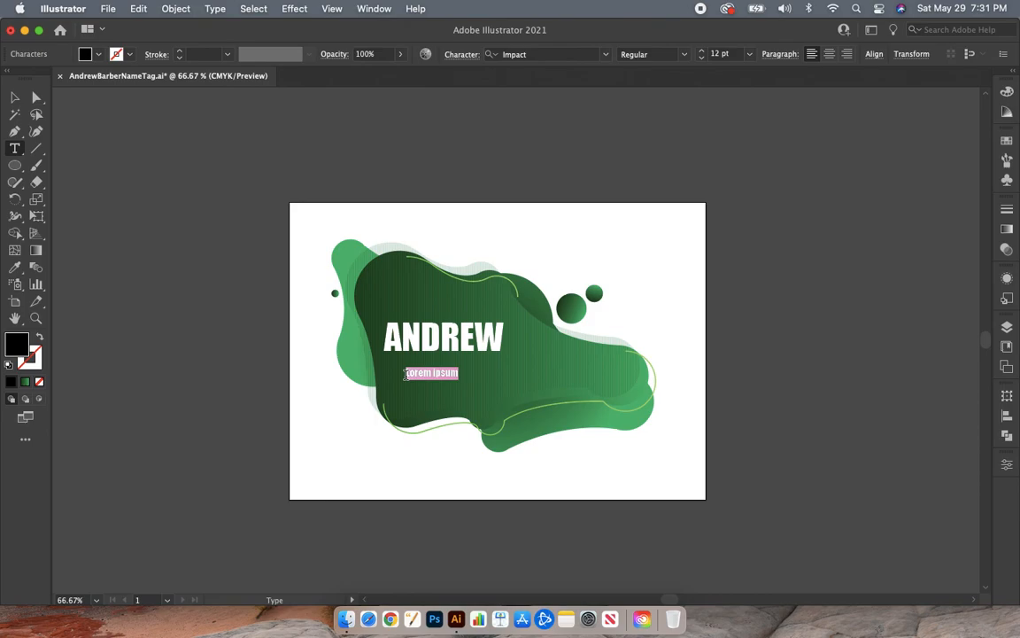
key(shift+Left)
key(shift+Left)
key(shift+Left)
key(shift+Left)
key(shift+Left)
key(shift+Left)
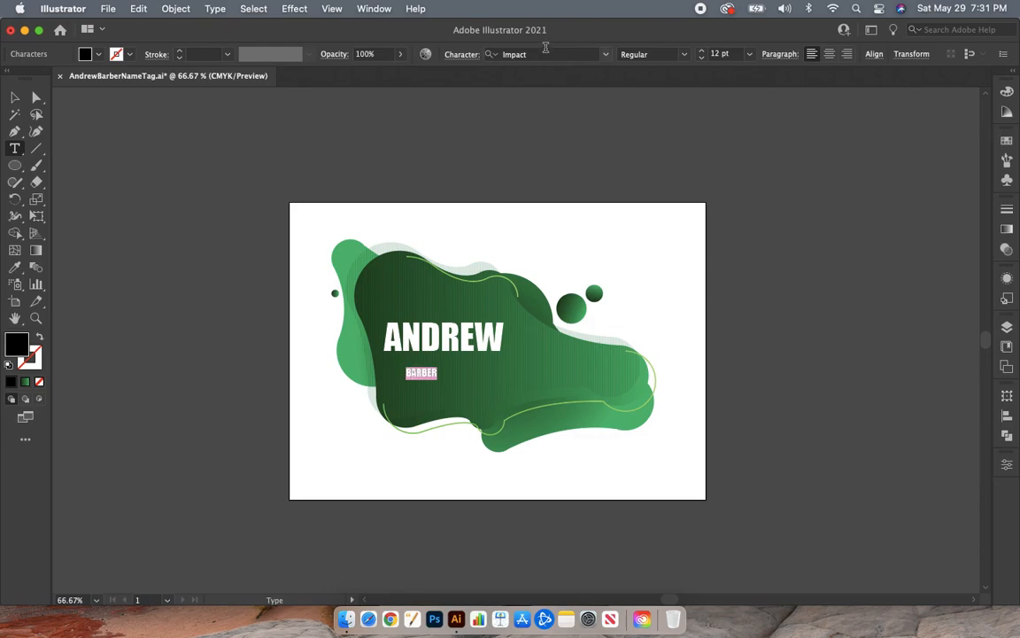
- Fill the selected last-name text with white (FFFFFF), keeping its font as Impact
click(546, 54)
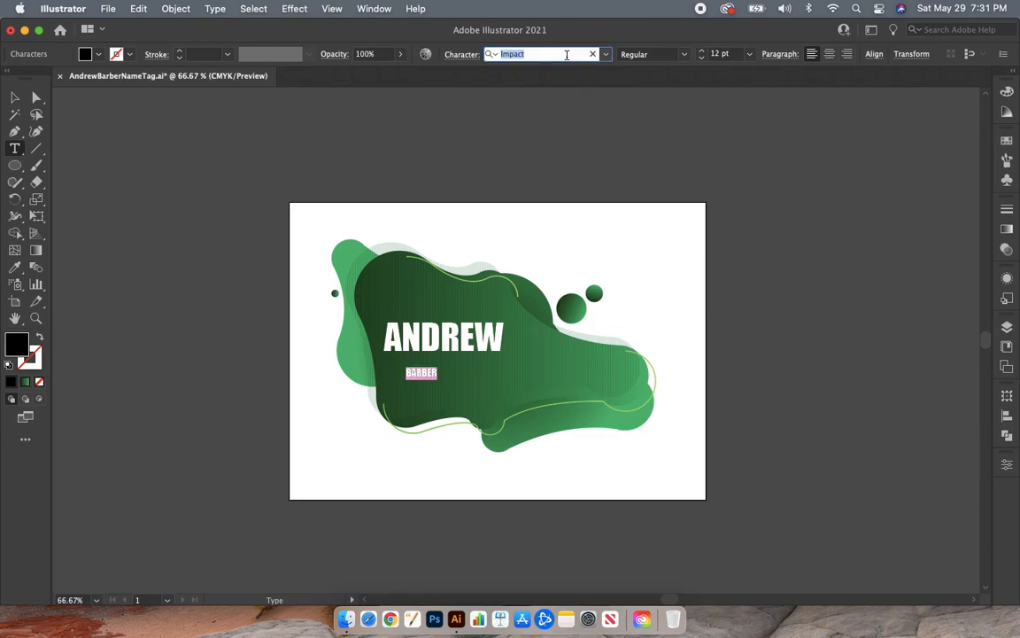
click(567, 55)
double_click(18, 347)
click(680, 115)
drag(680, 115, 584, 98)
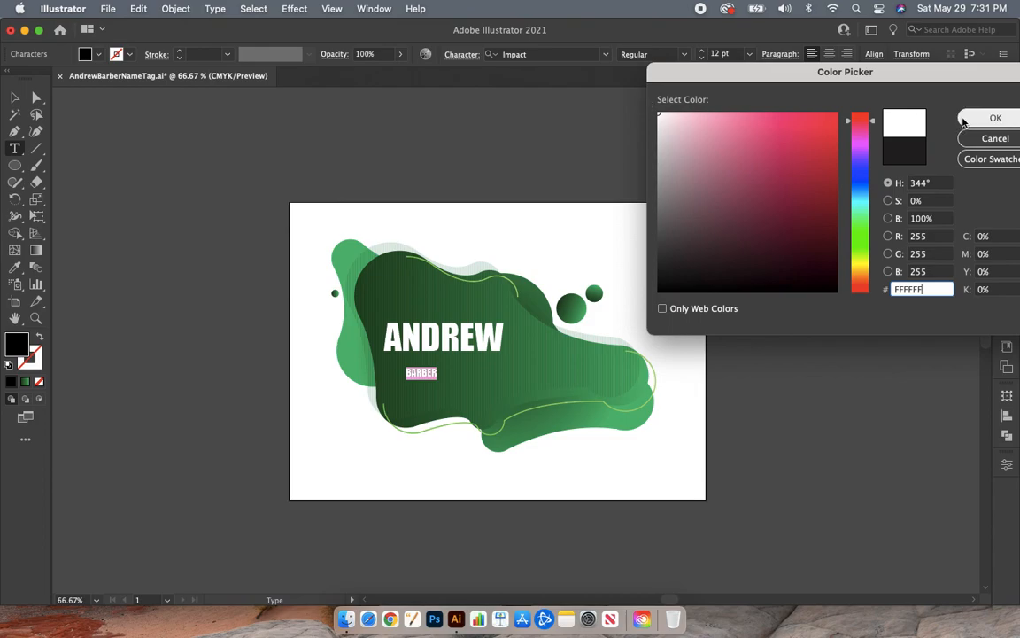
click(966, 119)
- Scale the last-name text up to slightly wider than the first name and place it just below, offset to the right
click(14, 98)
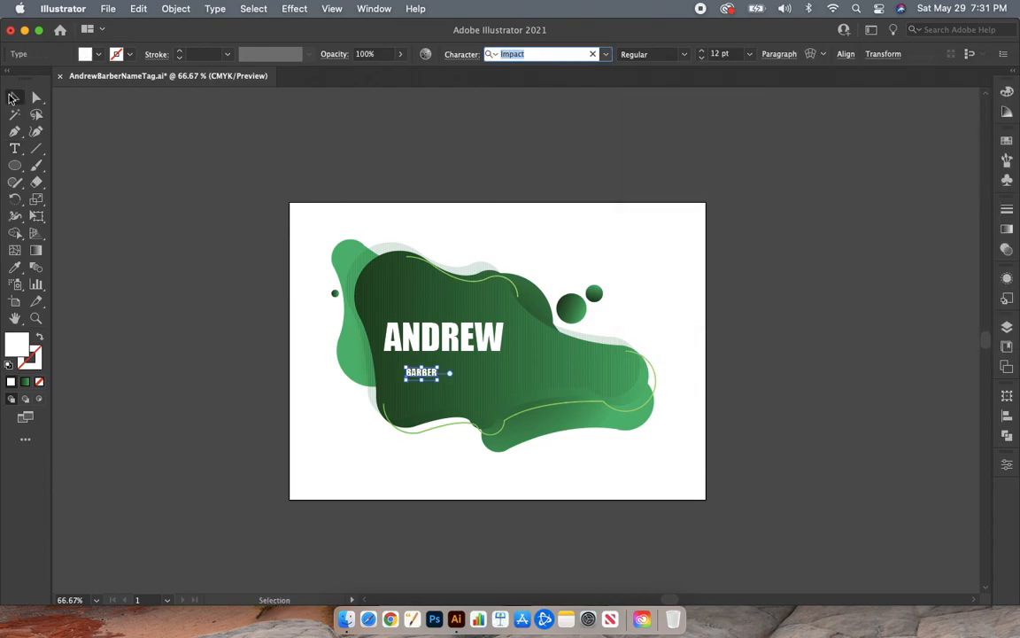
drag(440, 383, 547, 447)
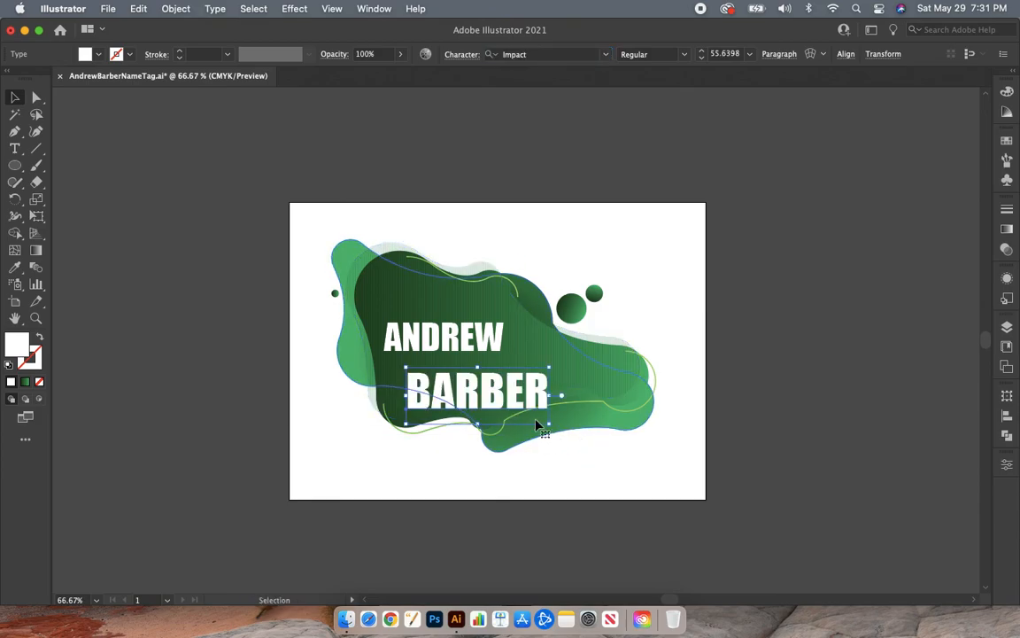
drag(515, 404, 549, 405)
click(499, 580)
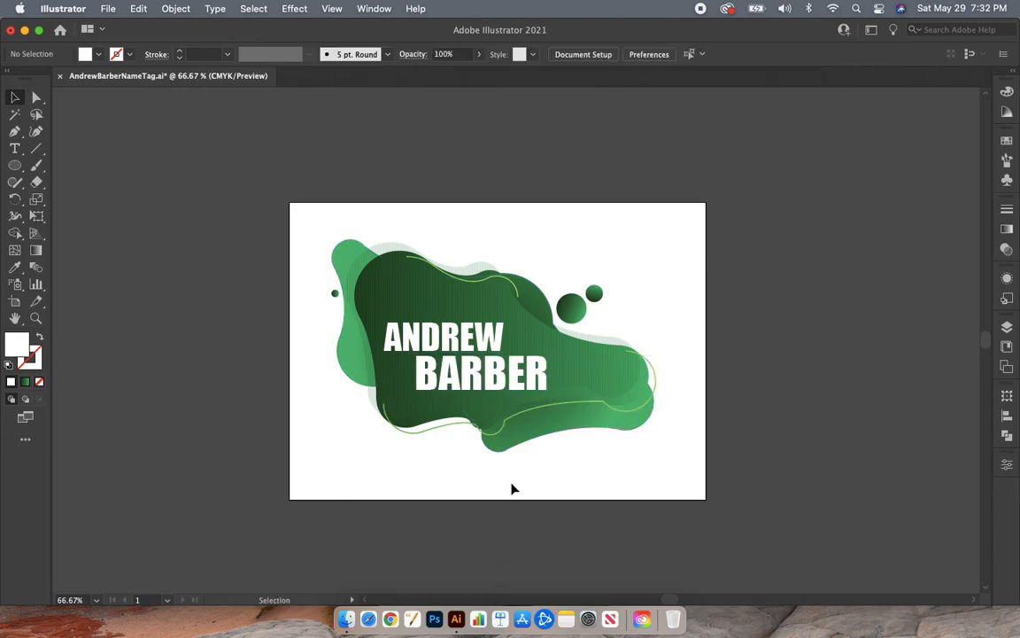
- Select both name lines together and move them slightly up and to the right on the dark green blob
click(461, 350)
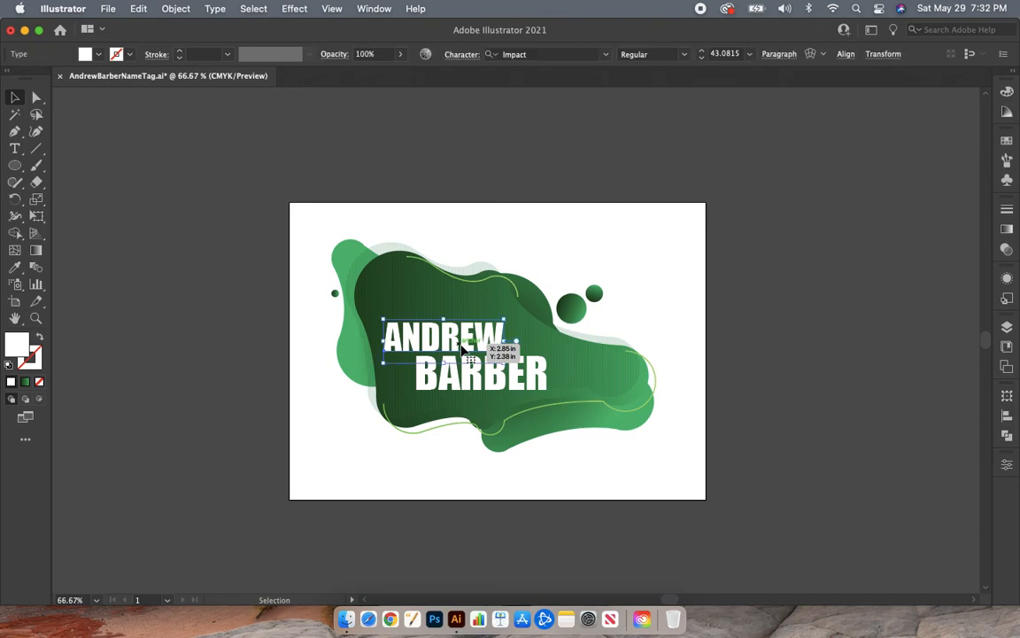
shift+click(490, 382)
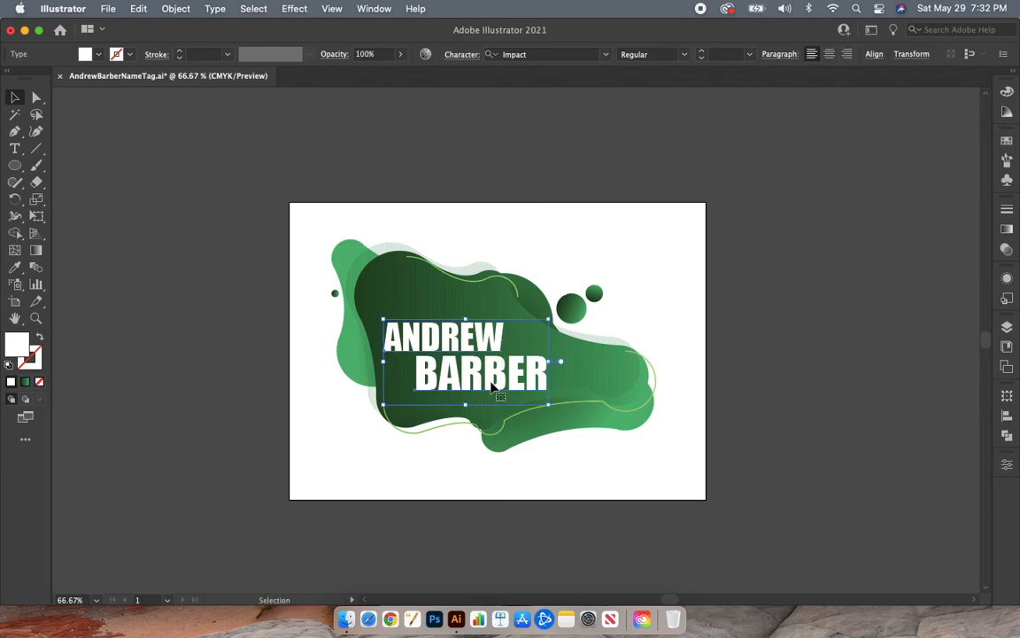
drag(492, 386, 502, 379)
click(767, 342)
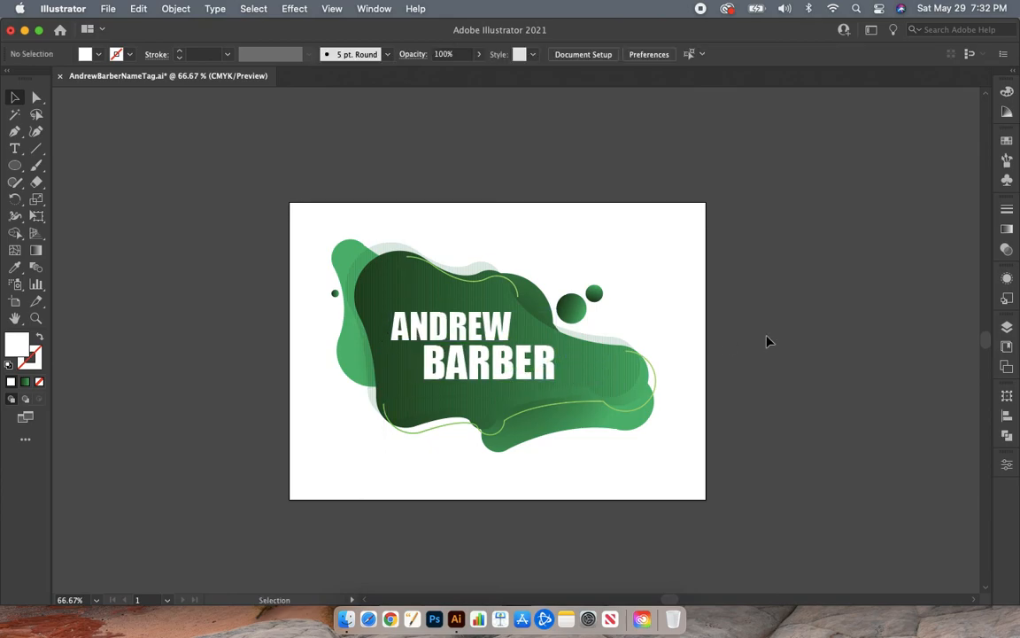
- Save the finished name tag to its existing Illustrator file
key(super+minus)
key(super+equal)
scroll(767, 341, right, 2)
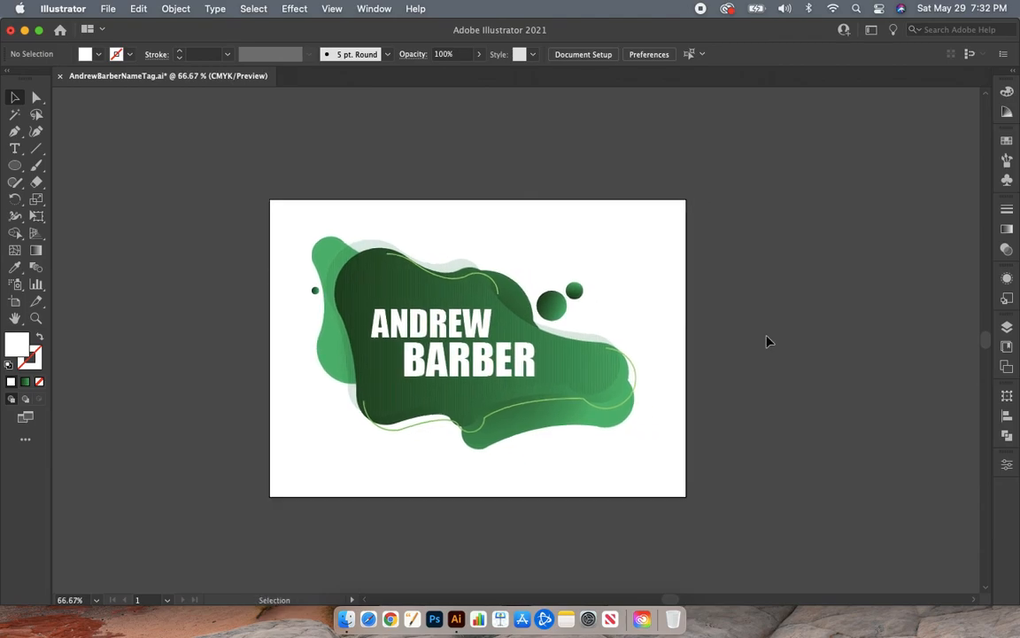
click(109, 10)
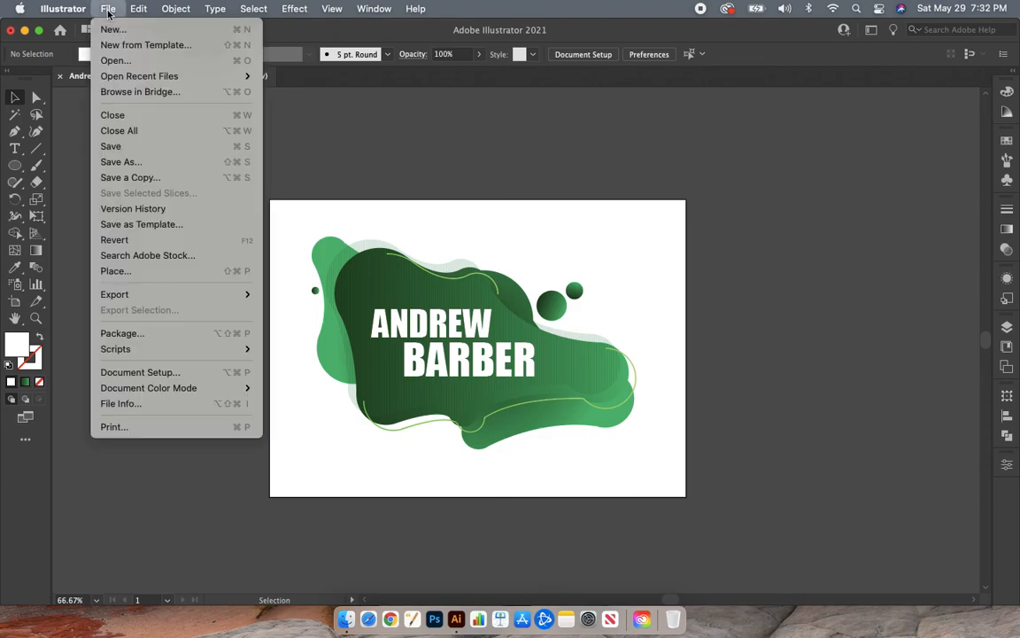
click(133, 153)
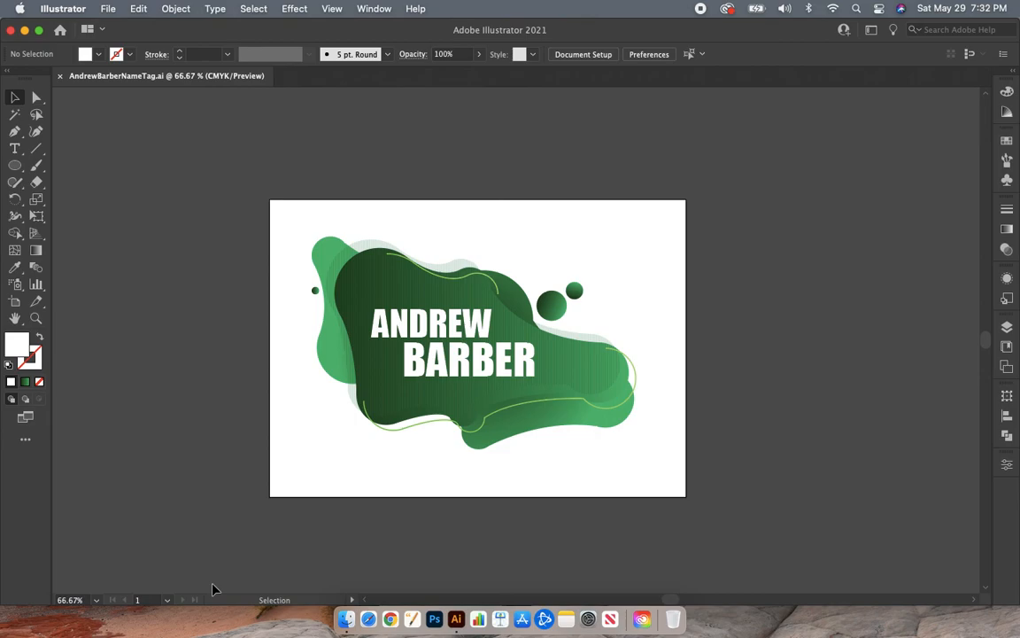
- Quit Adobe Illustrator and deselect the name tag file on the desktop
right_click(452, 617)
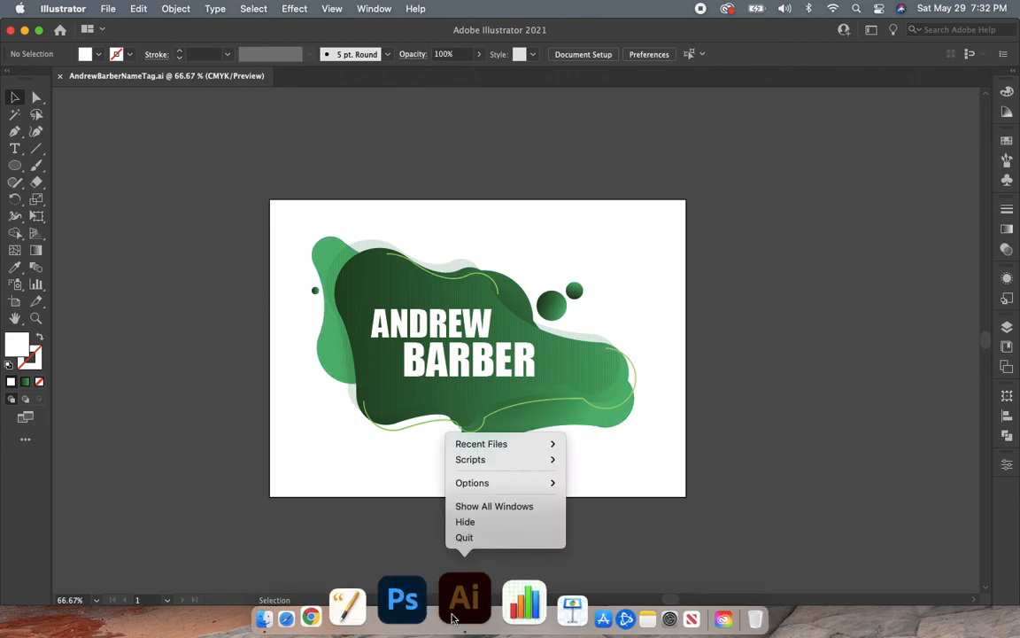
click(466, 537)
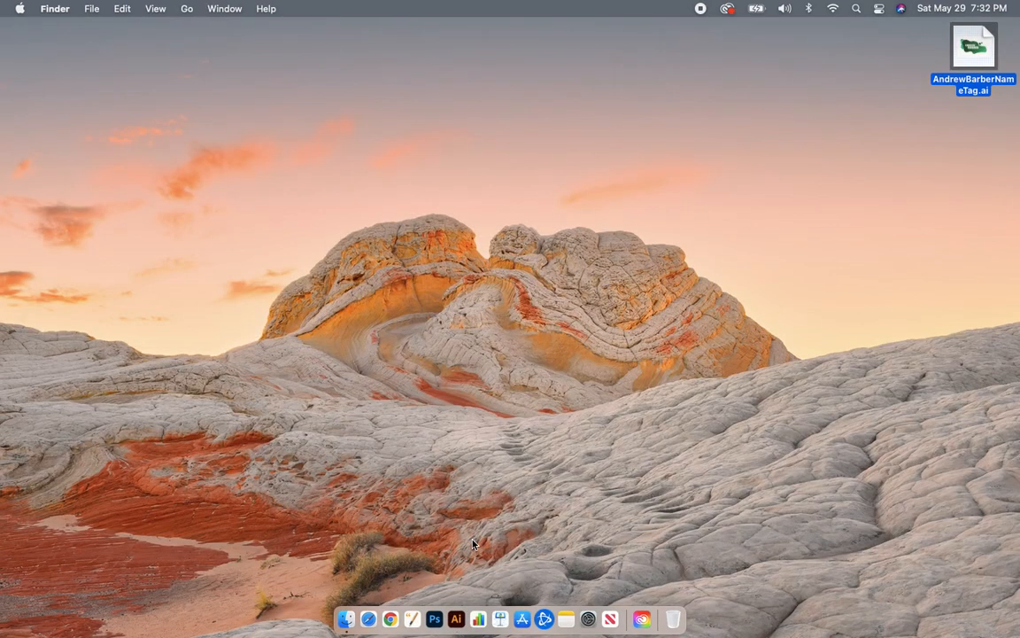
click(474, 544)
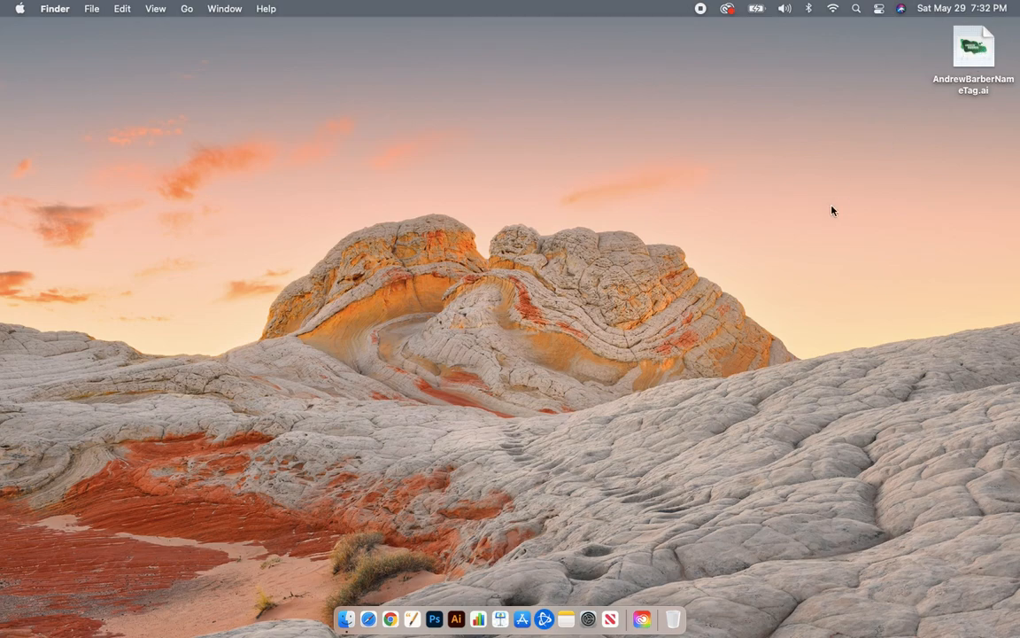
click(20, 10)
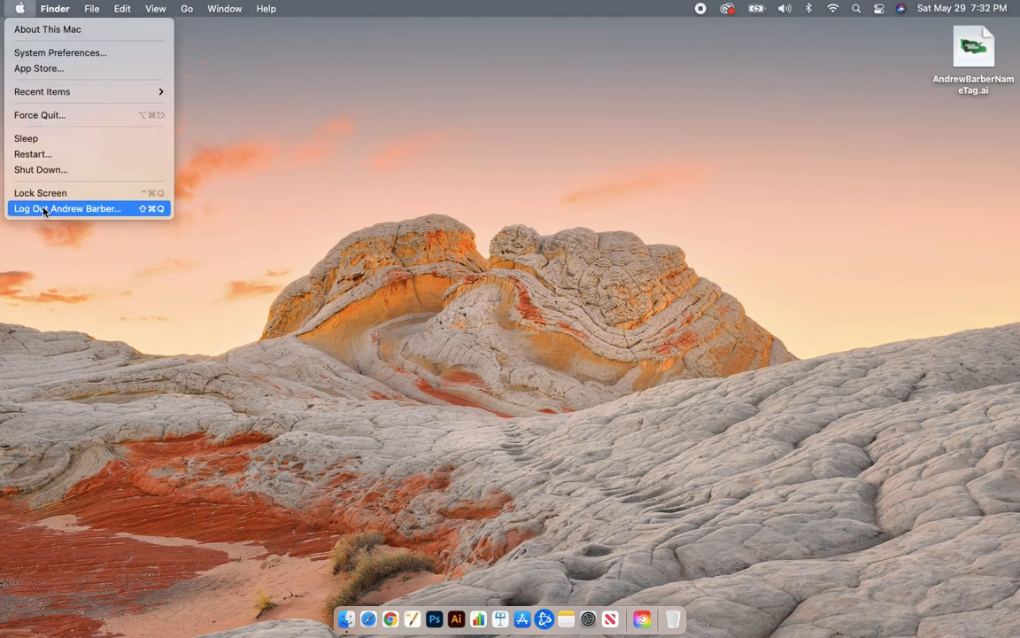
click(98, 319)
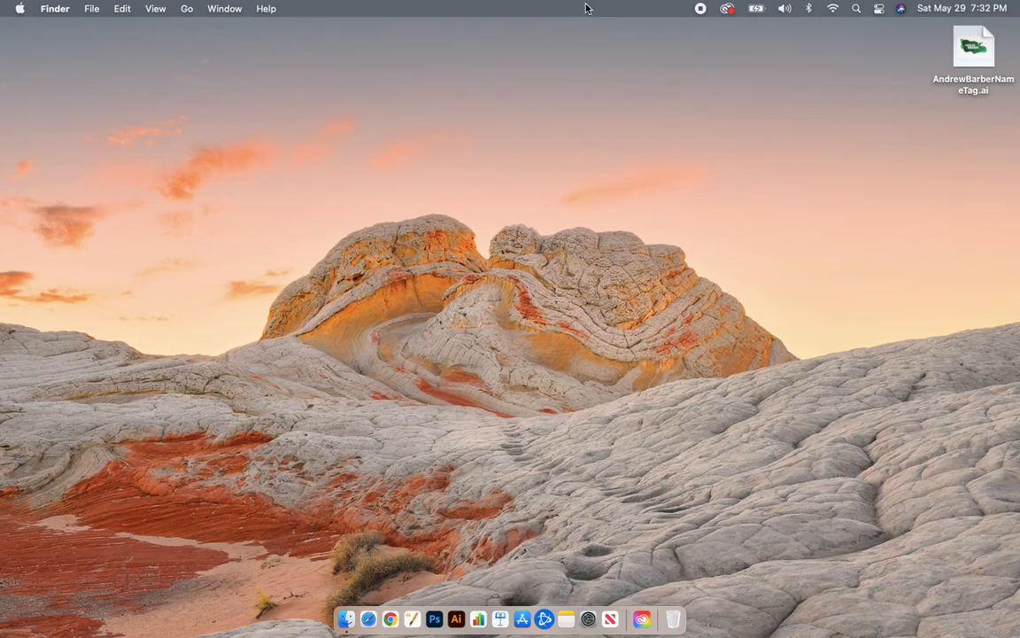